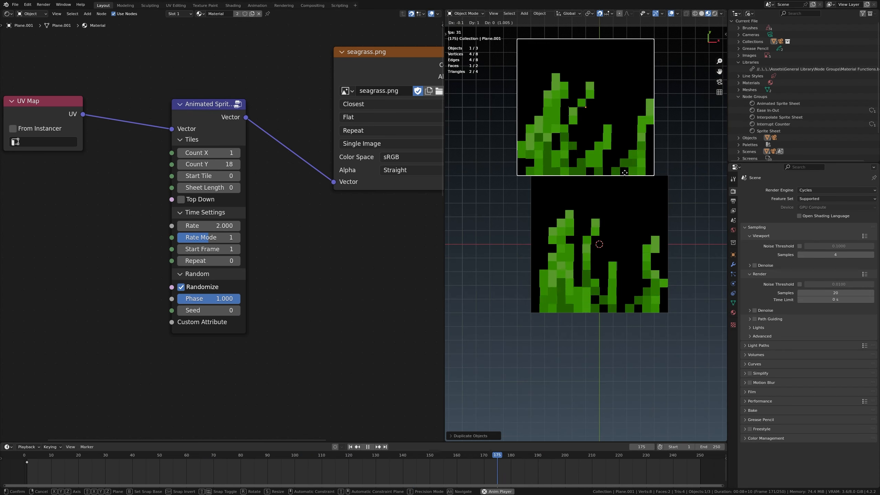
Duplicate the seagrass planes edge to edge to form a grid three planes wide and two planes high
click(494, 309)
click(592, 307)
scroll(610, 257, down, 3)
click(610, 257)
key(shift+d)
click(675, 257)
drag(488, 189, 665, 287)
key(shift+d)
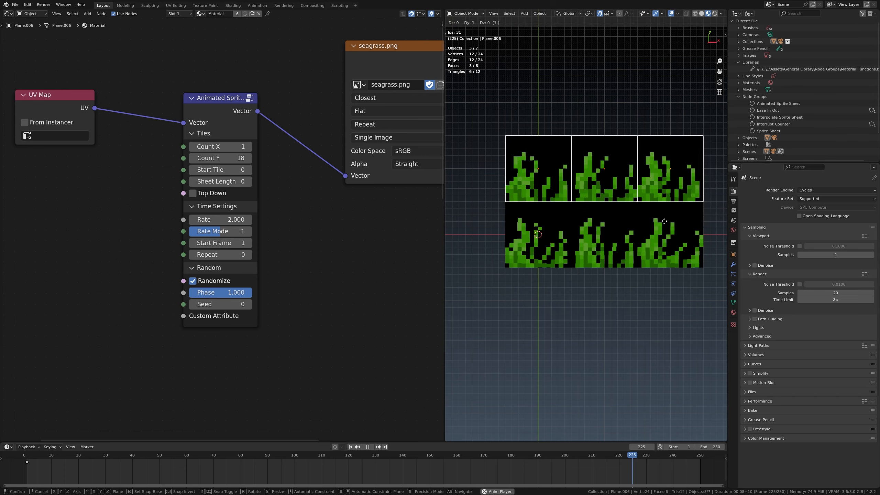
click(664, 221)
scroll(628, 209, up, 2)
Deselect all the seagrass planes and stop the animation playback
click(644, 299)
scroll(237, 304, up, 1)
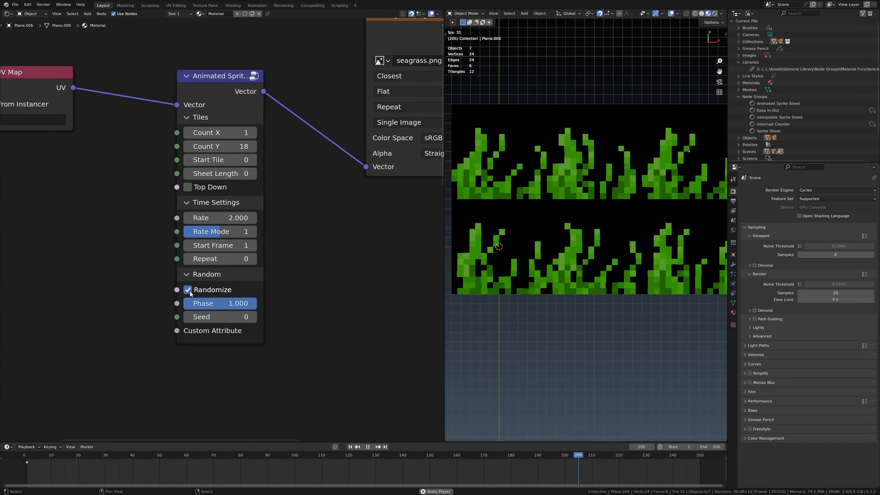
click(191, 189)
key(space)
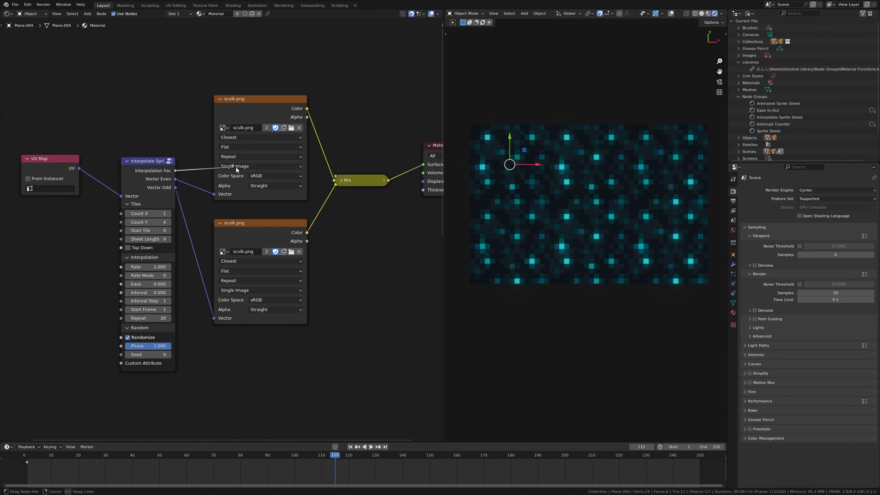
Start the animation playback and set Repeat to 0 on the Interpolate Sprite node
key(space)
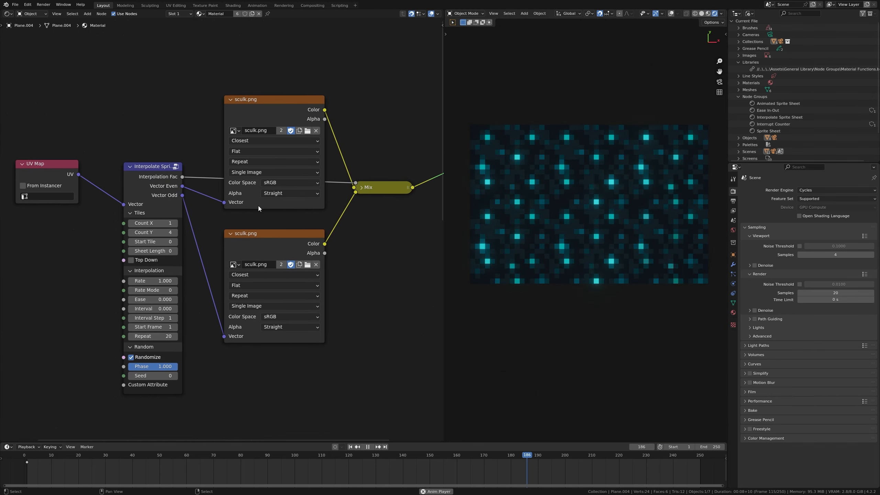
middle_drag(258, 205, 284, 179)
double_click(178, 309)
text(0)
key(Return)
Try an Interval of 1.5 on the Interpolate Sprite node and reset it to 0
scroll(234, 228, up, 2)
double_click(170, 292)
text(1.5)
key(Return)
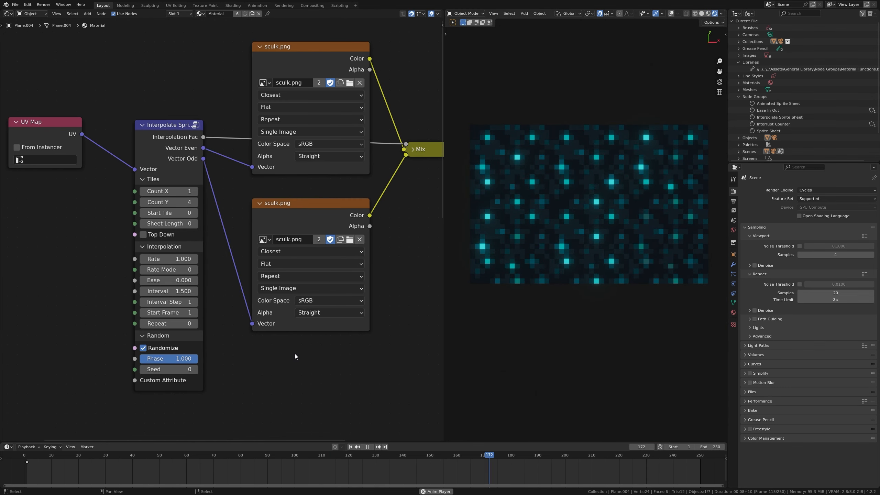
double_click(170, 291)
text(0)
key(Return)
Set Ease to 2 and Rate to 0.6 on the Interpolate Sprite node
double_click(170, 281)
text(2)
key(Return)
drag(173, 258, 159, 259)
middle_drag(247, 313, 245, 322)
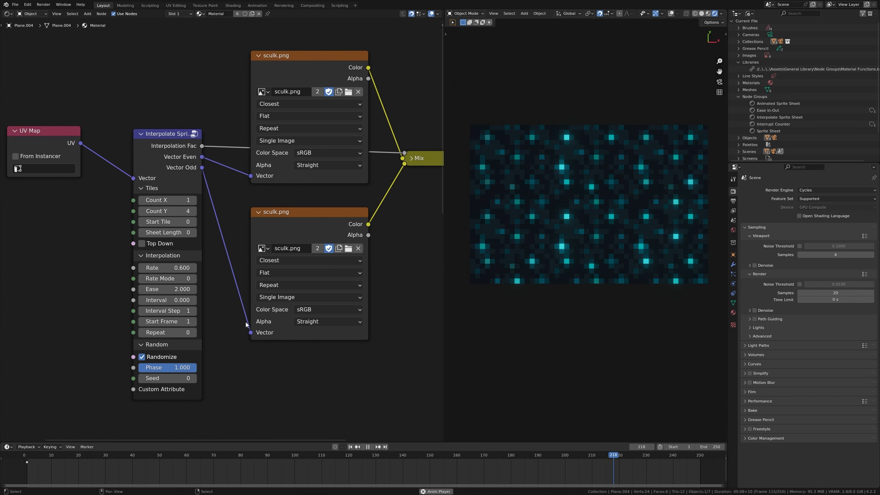
click(163, 244)
shift+scroll(229, 334, down, 2)
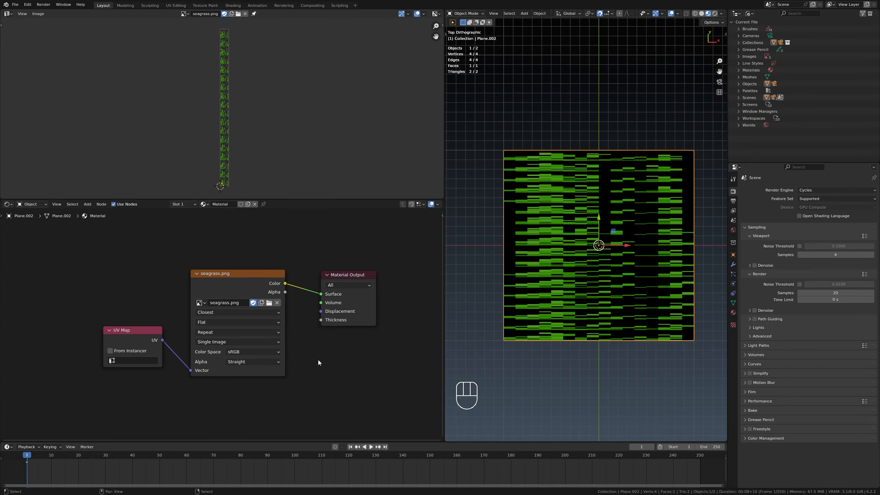
scroll(318, 361, down, 1)
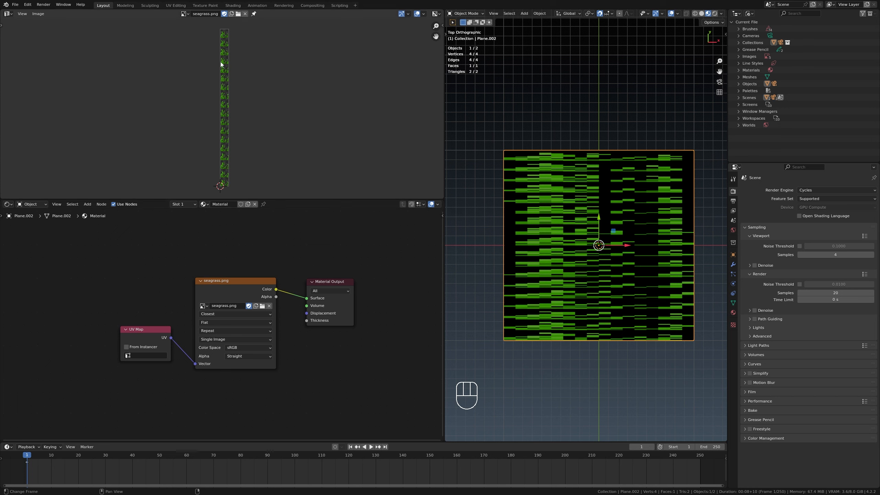
scroll(242, 308, up, 2)
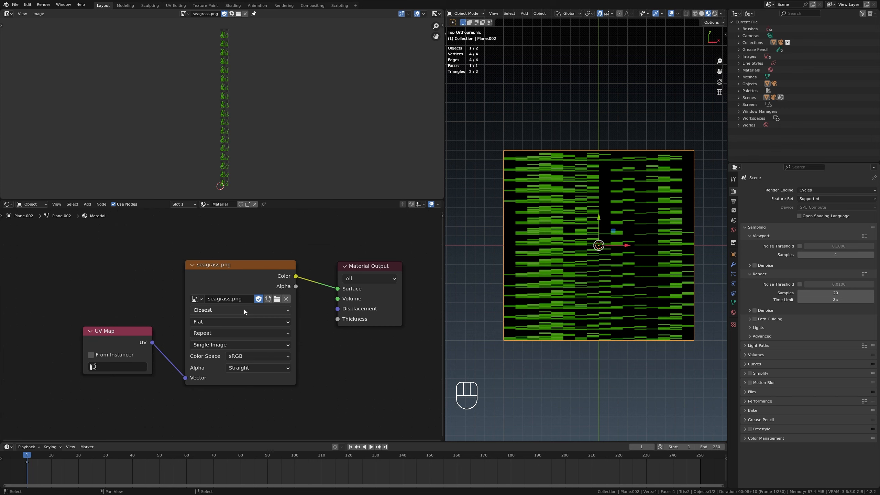
scroll(301, 287, up, 1)
scroll(273, 283, down, 1)
Preview the UV Map node's output on the plane and move the node further from the seagrass.png texture
middle_drag(174, 324, 225, 308)
ctrl+shift+click(181, 324)
drag(181, 323, 108, 283)
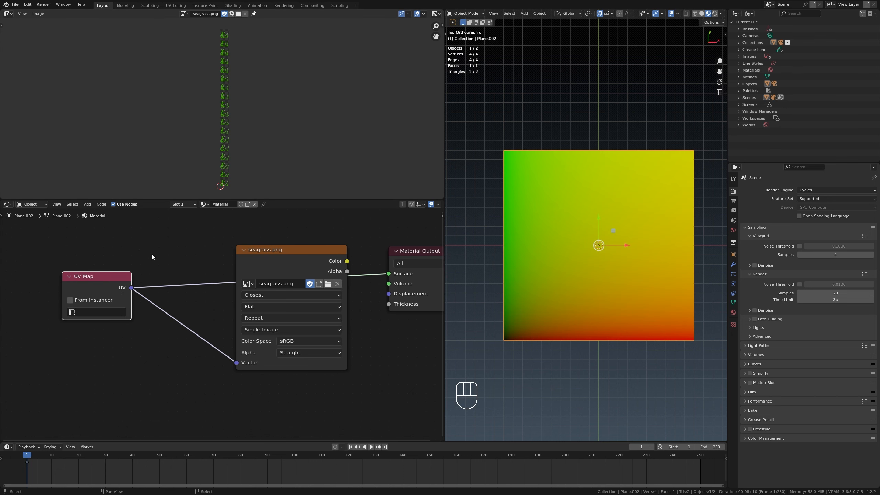
click(152, 254)
Show the hidden Note annotation layer in the 3D viewport
key(n)
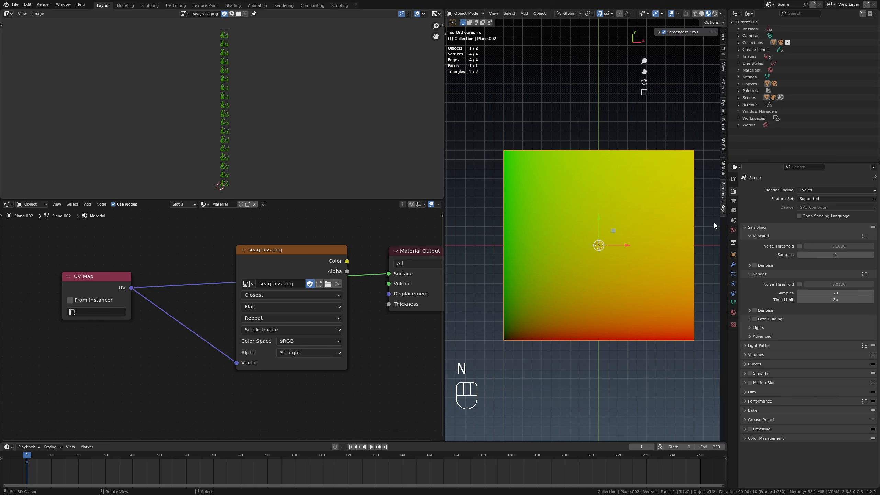
click(723, 66)
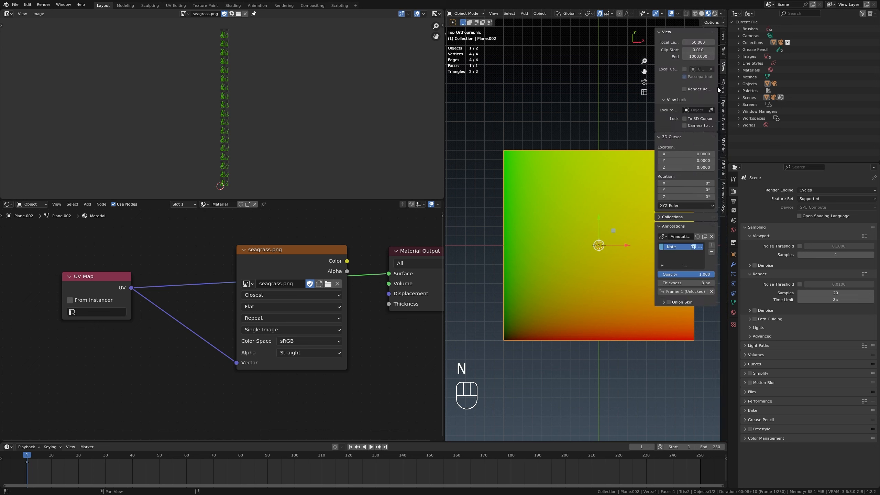
click(700, 247)
key(n)
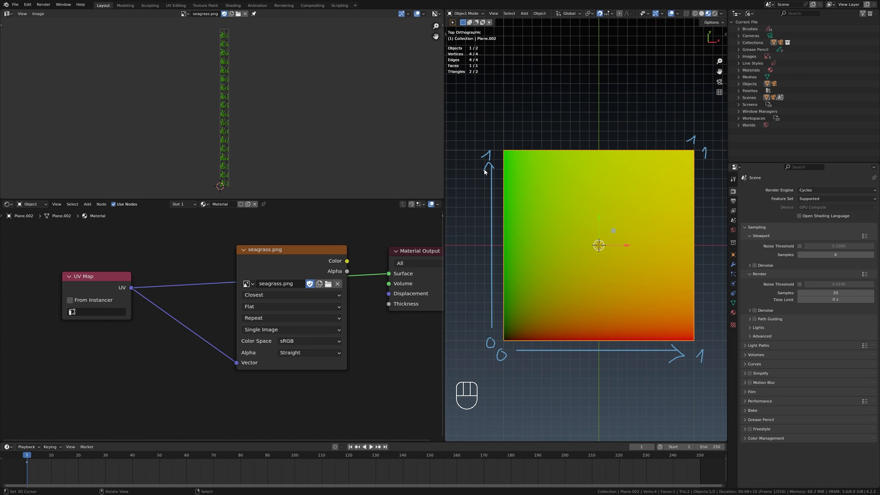
Check the plane's UV layout in Edit Mode, reconnect the seagrass.png Color output to Surface, and return to Object Mode
key(Tab)
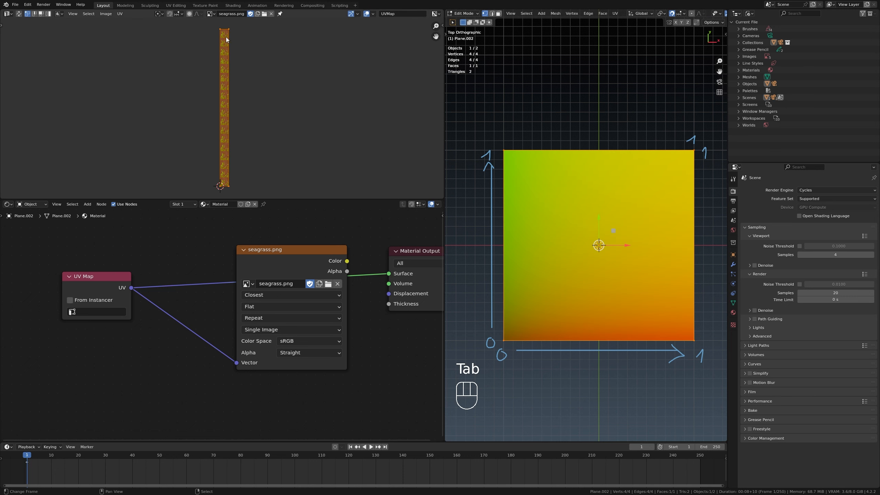
scroll(343, 274, down, 2)
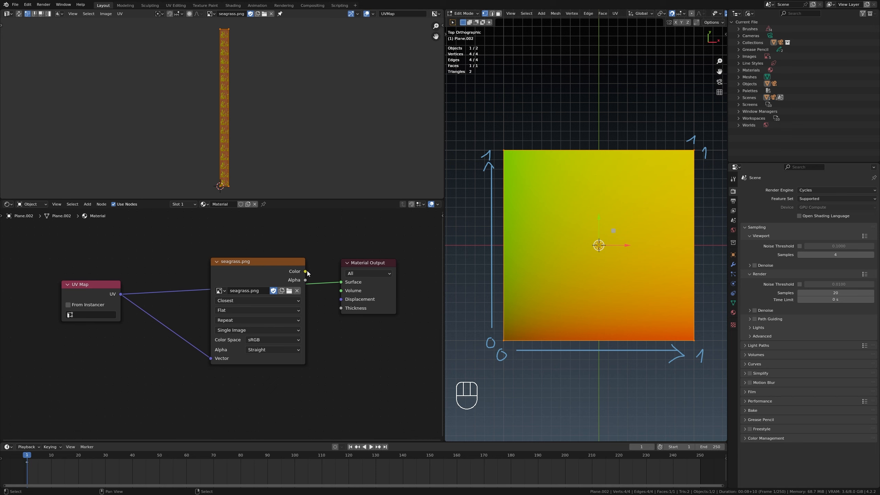
drag(305, 271, 341, 282)
key(Tab)
scroll(625, 287, up, 1)
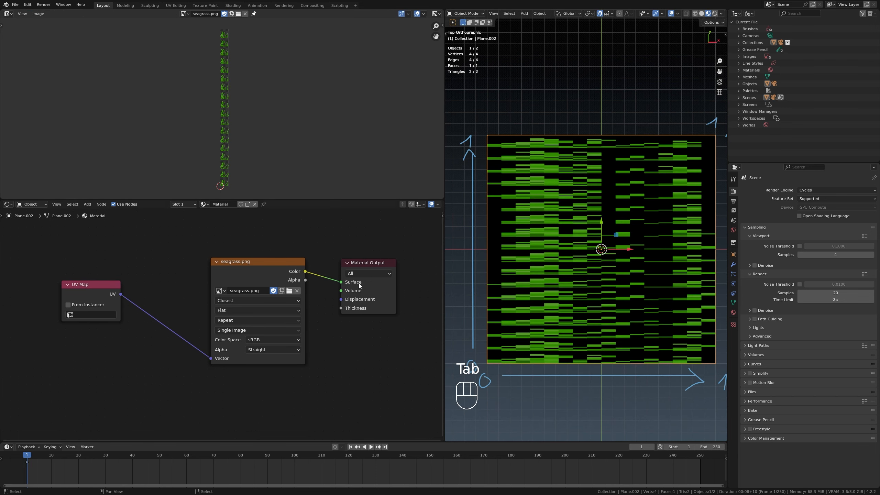
Move the UV Map node well away from the seagrass.png texture to free space between them
middle_drag(128, 297, 218, 293)
drag(209, 292, 80, 284)
click(124, 328)
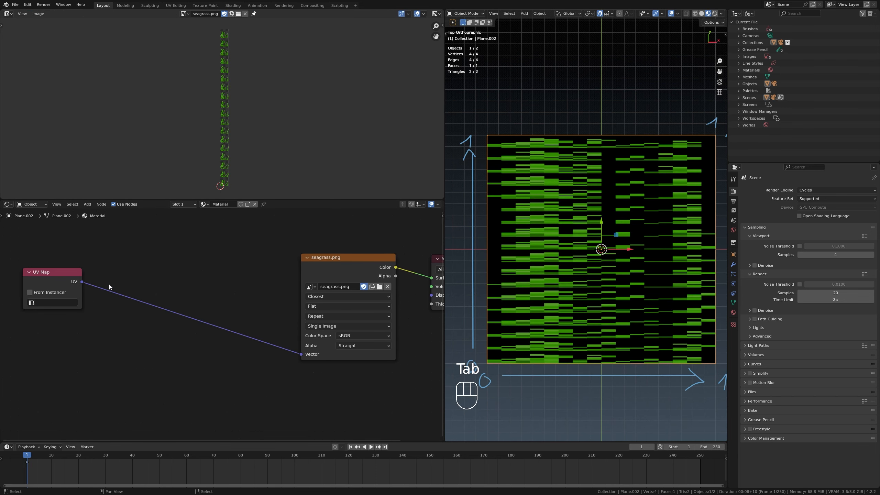
middle_drag(108, 285, 111, 285)
middle_drag(292, 271, 306, 258)
scroll(284, 256, down, 2)
middle_drag(244, 253, 291, 260)
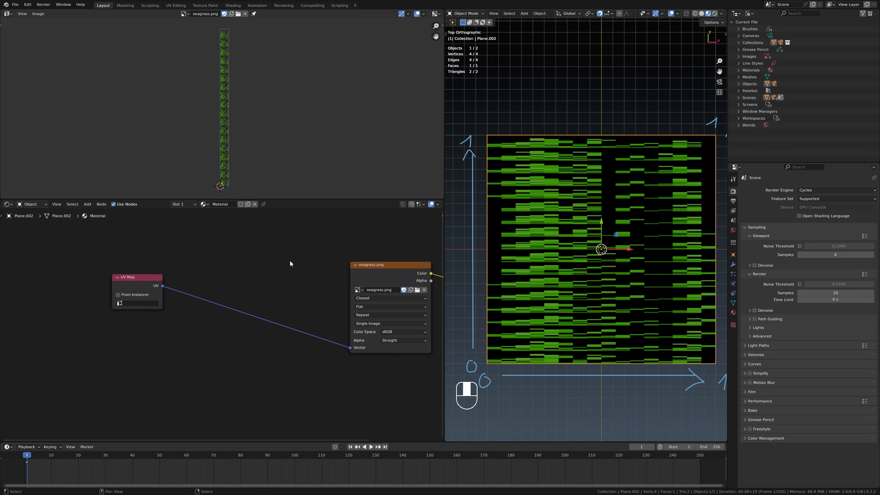
scroll(288, 261, up, 1)
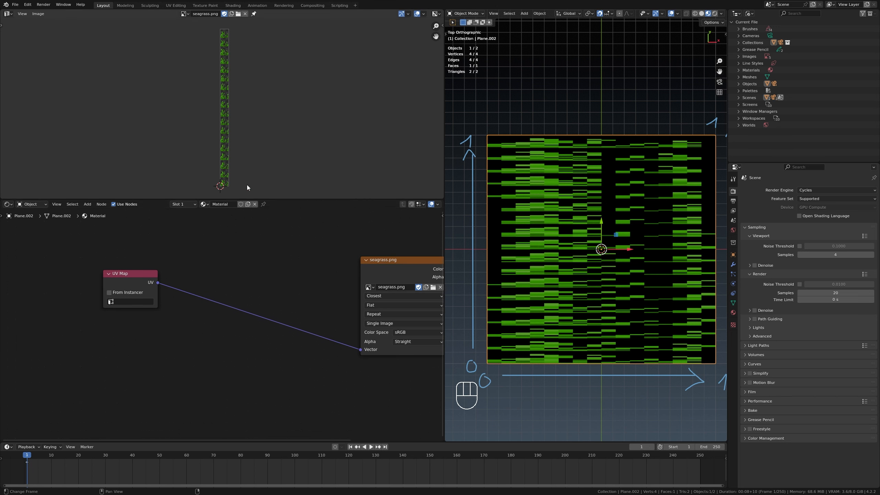
Replace the seagrass.png image in the texture node with a new generated 1024 x 1024 px color grid image named Untitled
middle_drag(376, 296, 238, 305)
scroll(238, 305, up, 4)
drag(270, 268, 231, 248)
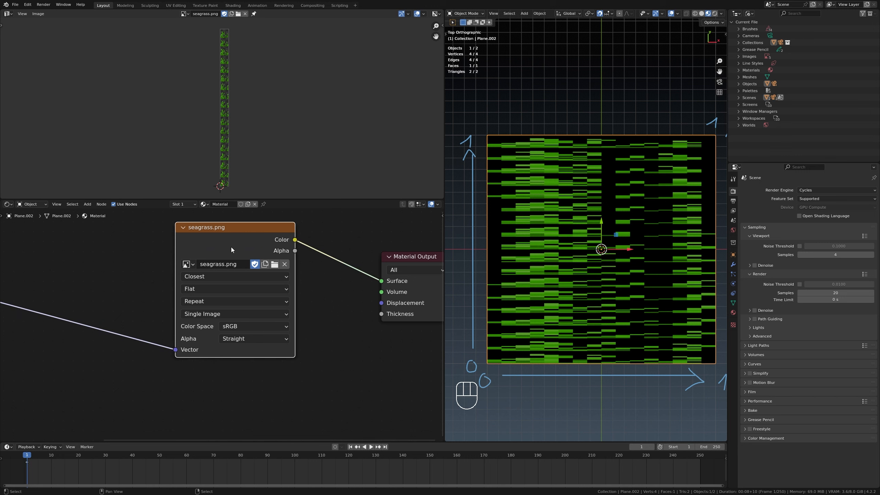
click(285, 264)
click(217, 265)
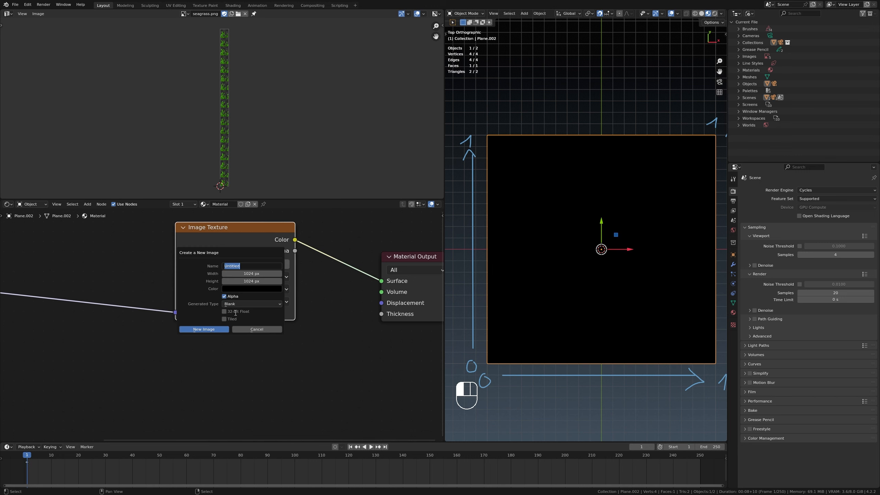
click(238, 304)
click(204, 329)
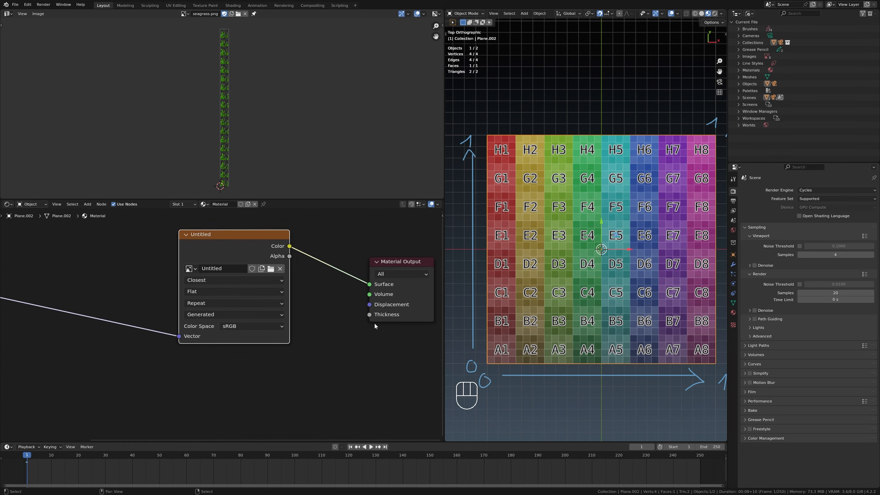
scroll(374, 324, down, 1)
middle_drag(77, 271, 255, 274)
click(279, 284)
middle_drag(317, 293, 253, 289)
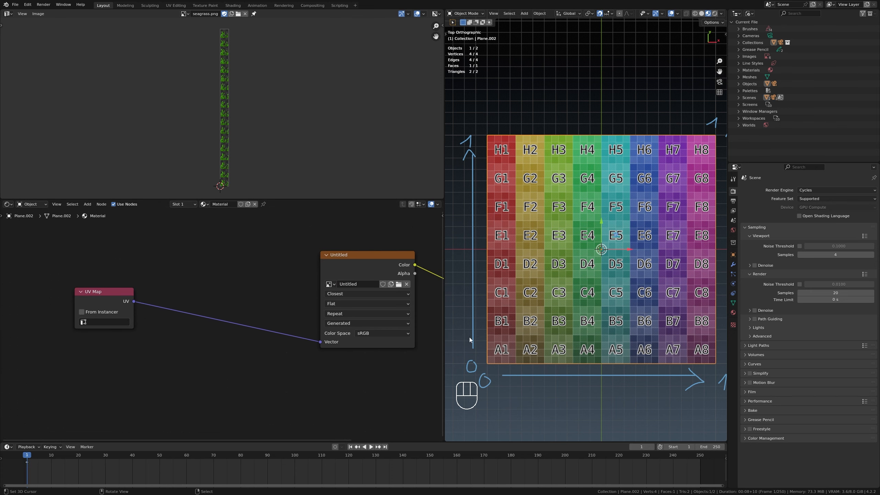
Display the Untitled color grid image in the image editor
click(184, 13)
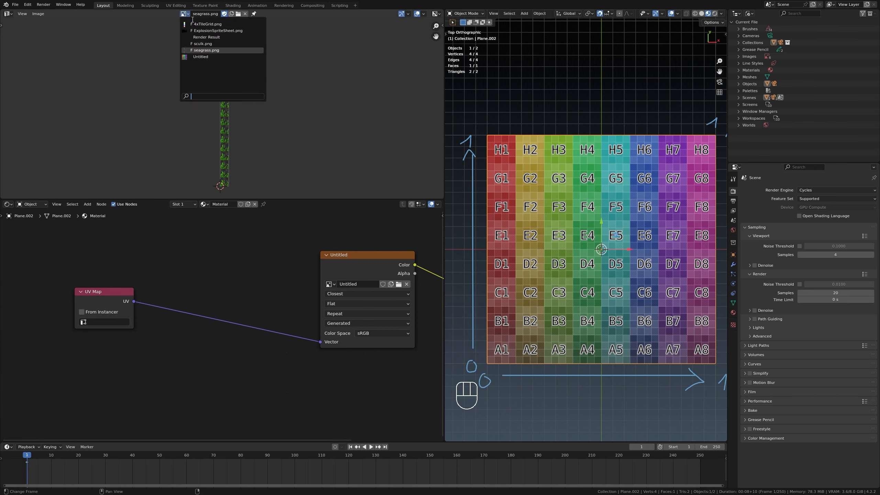
click(205, 57)
scroll(277, 154, down, 7)
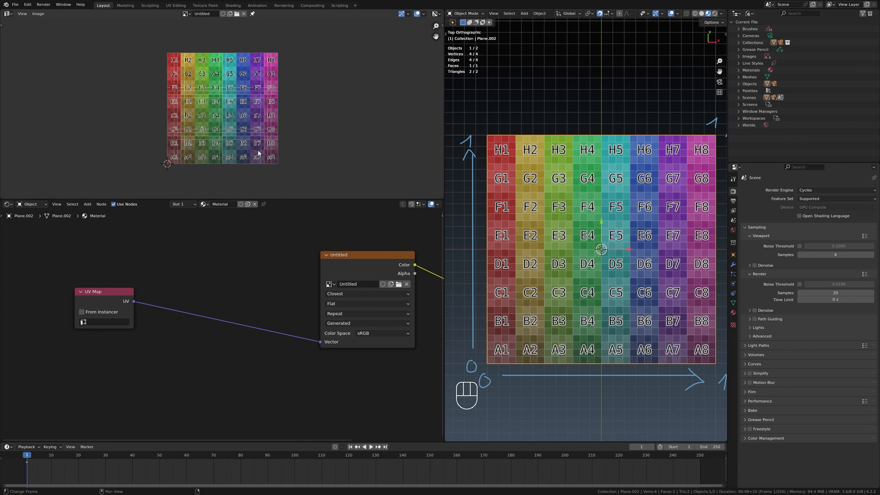
scroll(257, 152, up, 2)
Add a Combine XYZ node near the link between the UV Map and Untitled texture nodes
middle_drag(177, 284, 180, 269)
drag(137, 287, 195, 281)
right_click(195, 281)
key(shift+a)
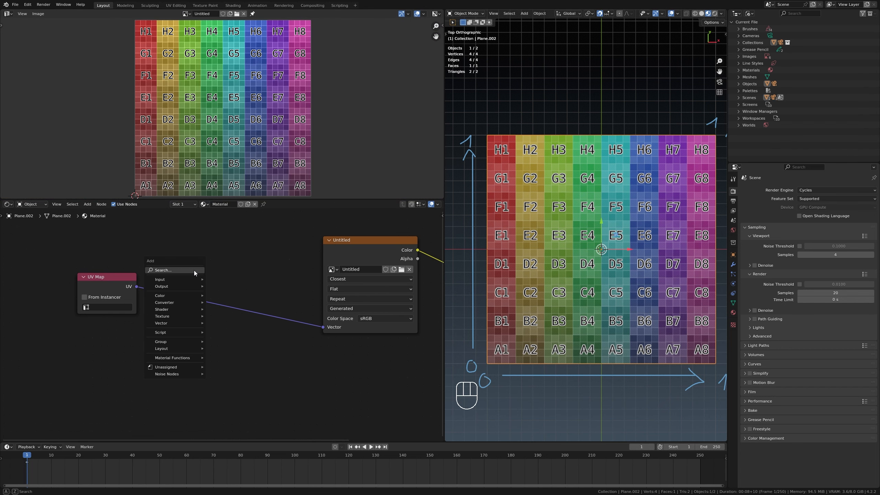
click(194, 270)
text(comb)
key(Return)
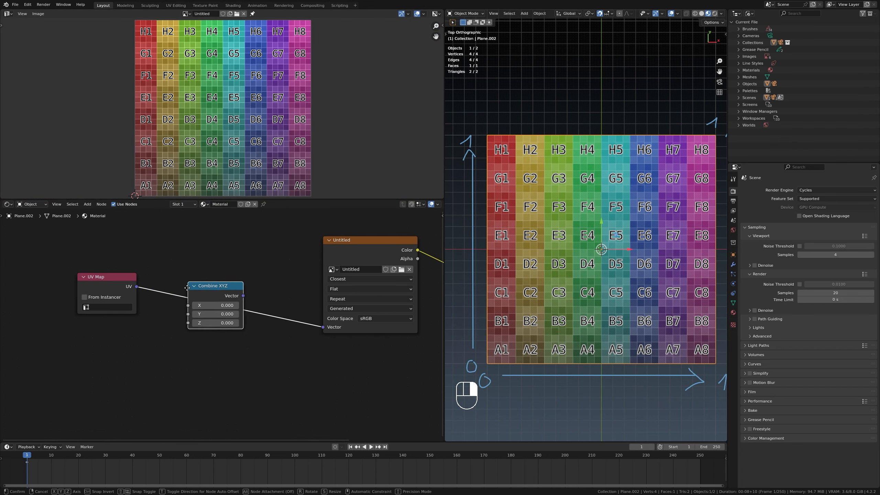
click(197, 299)
Group the Combine XYZ node into a node group and remove the group's Z input socket
key(ctrl+g)
key(a)
drag(222, 350, 229, 368)
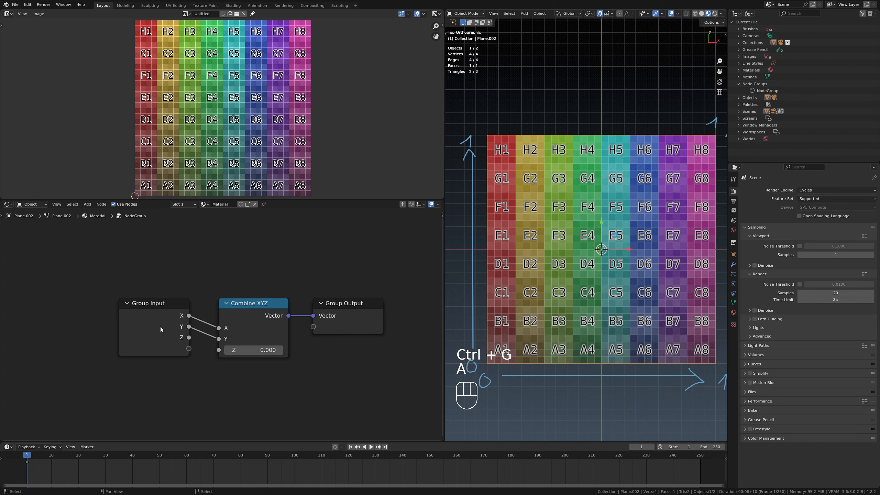
key(n)
click(392, 287)
click(428, 270)
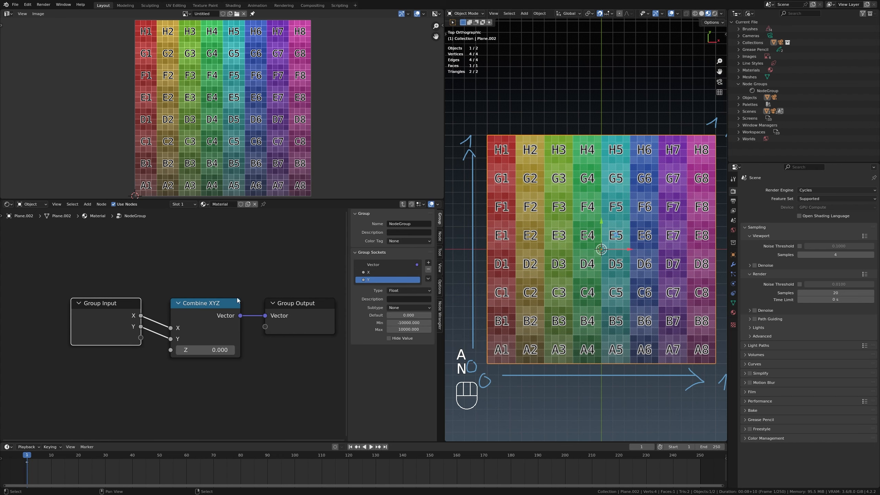
Add an input socket of type Vector to the node group and name it Vector
click(429, 263)
click(437, 271)
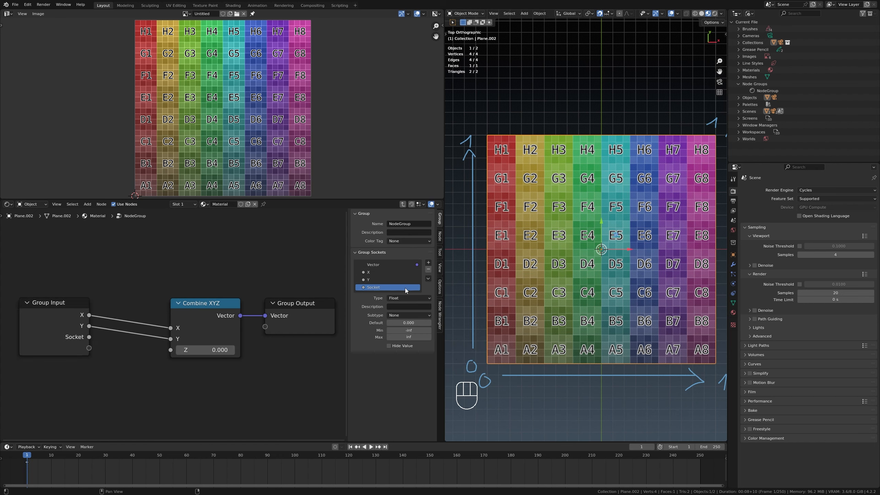
click(403, 298)
click(403, 321)
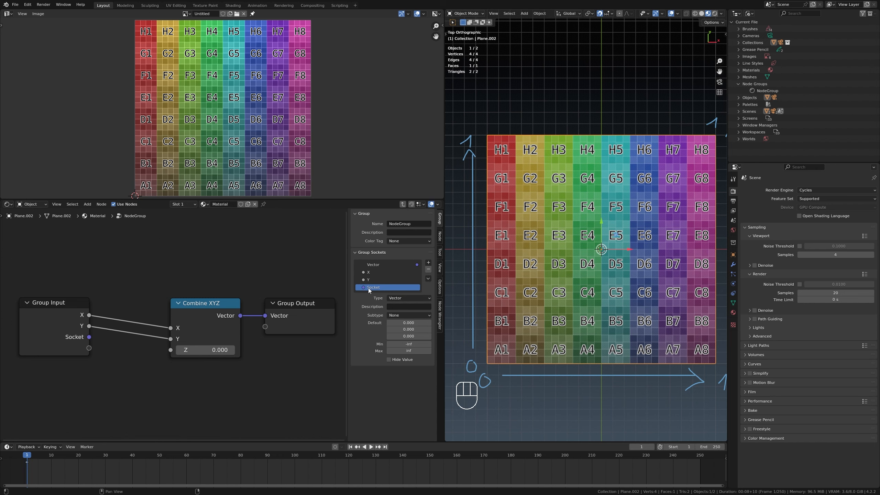
double_click(380, 287)
text(Vector)
key(Return)
Leave the group and insert the NodeGroup node into the link between the UV Map and the Untitled texture
key(ctrl+Tab)
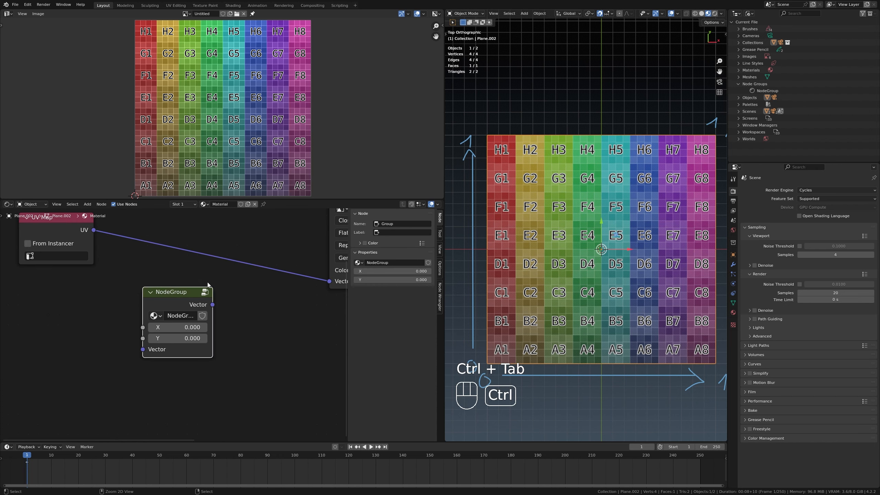
middle_drag(208, 283, 206, 328)
drag(162, 337, 171, 260)
middle_drag(214, 267, 212, 285)
click(212, 277)
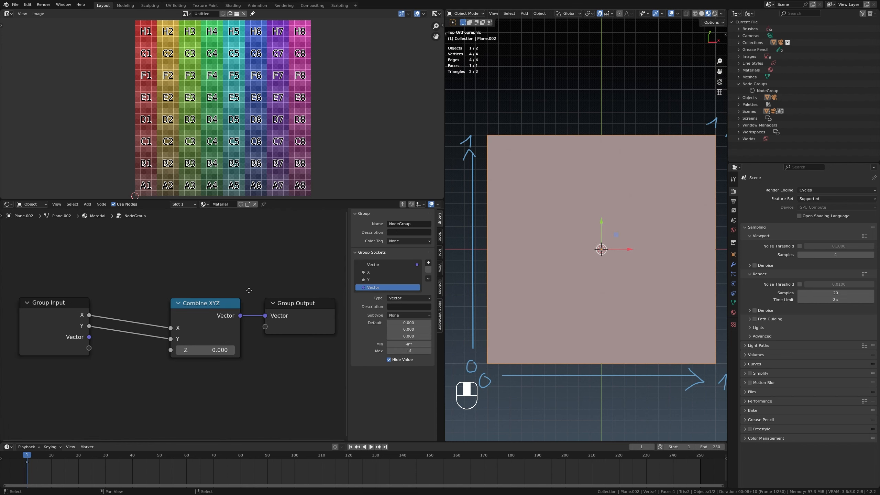
Connect the group's Vector input directly to the Group Output's Vector and delete the Combine XYZ node
drag(89, 341, 263, 317)
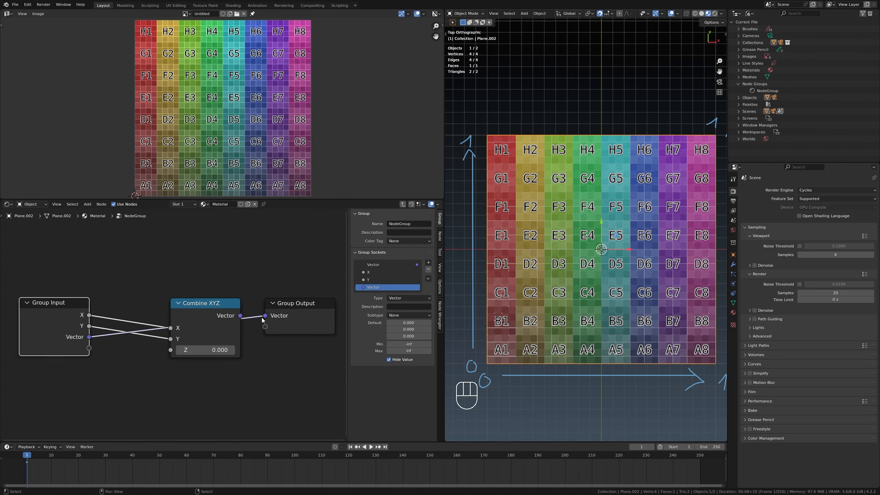
scroll(171, 318, down, 2)
key(x)
middle_drag(172, 317, 199, 307)
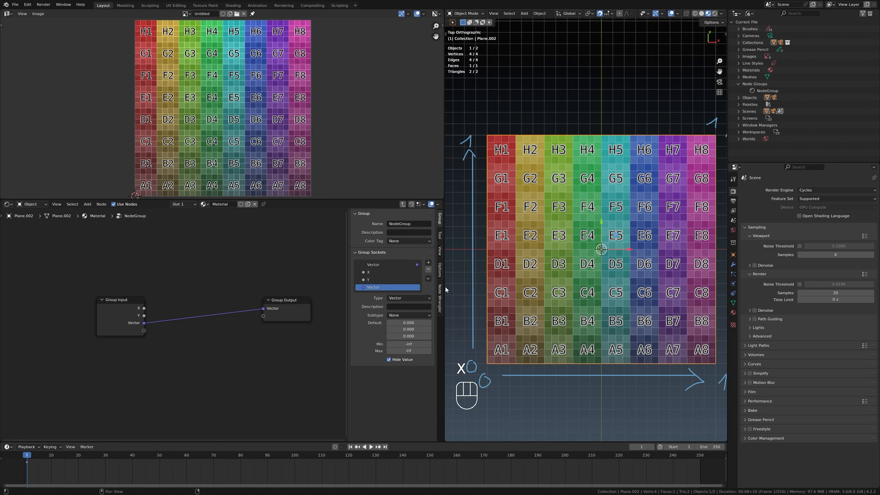
Rename the node group's X input socket as Count X
scroll(184, 319, up, 2)
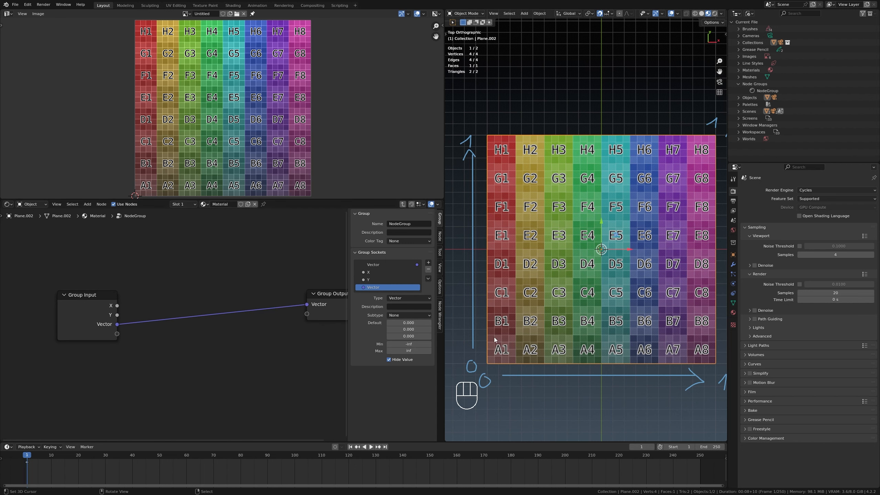
scroll(174, 325, up, 5)
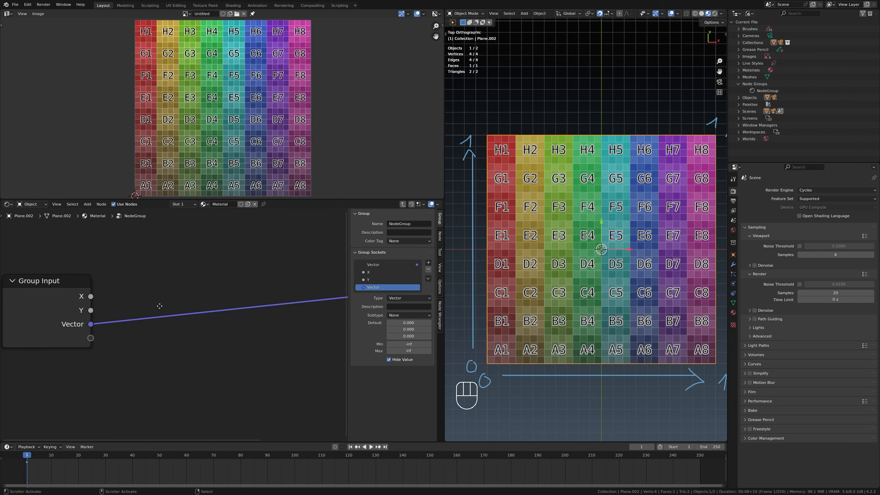
middle_drag(98, 305, 148, 317)
scroll(232, 291, down, 1)
scroll(165, 306, down, 1)
click(79, 298)
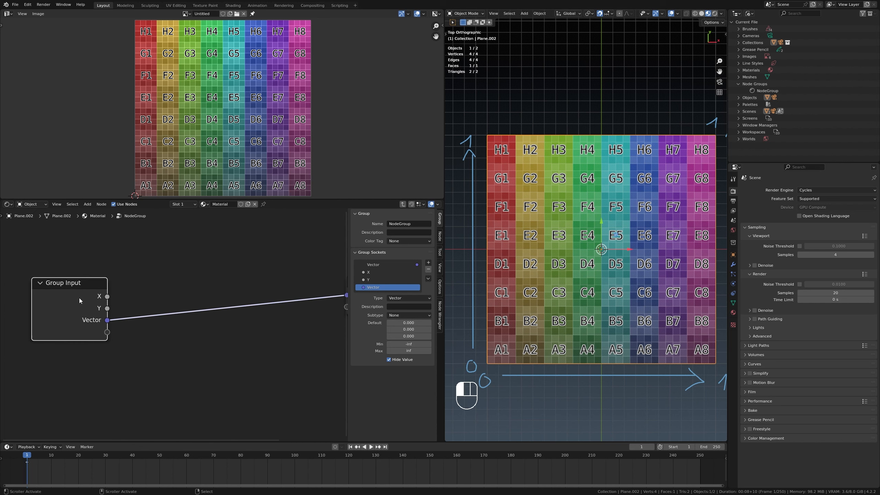
click(394, 274)
double_click(394, 273)
text(C)
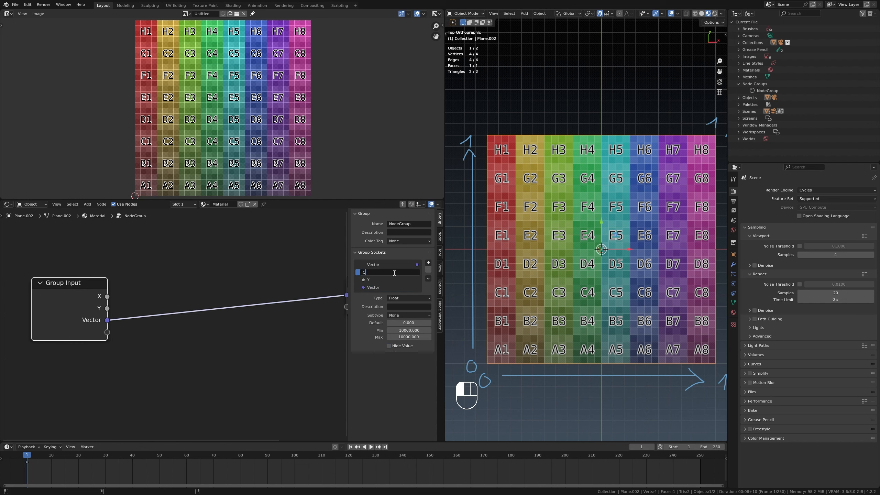
text(ount)
key(BackSpace)
key(BackSpace)
text(X)
key(Return)
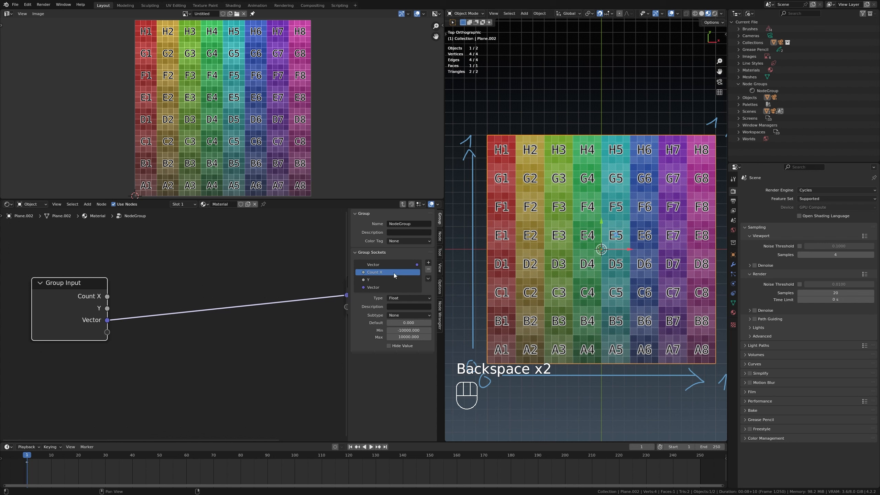
Rename the node group's Y input socket as Count Y
double_click(388, 280)
text(Count Y)
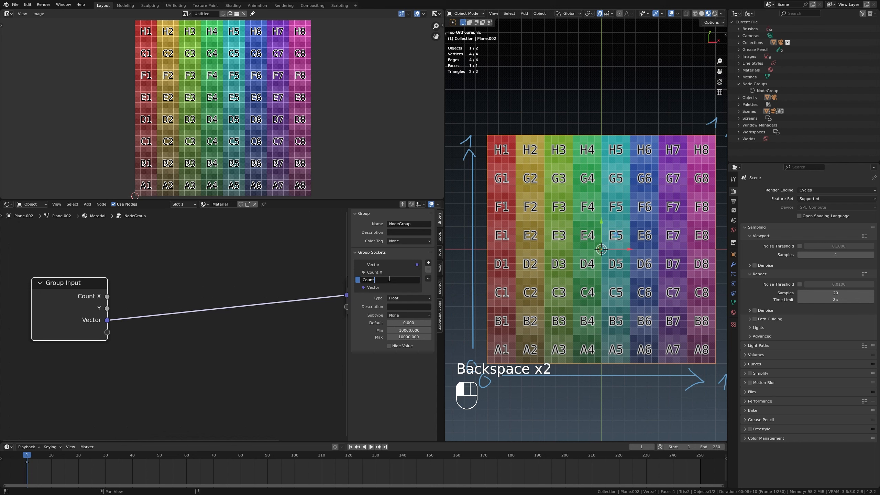
key(Return)
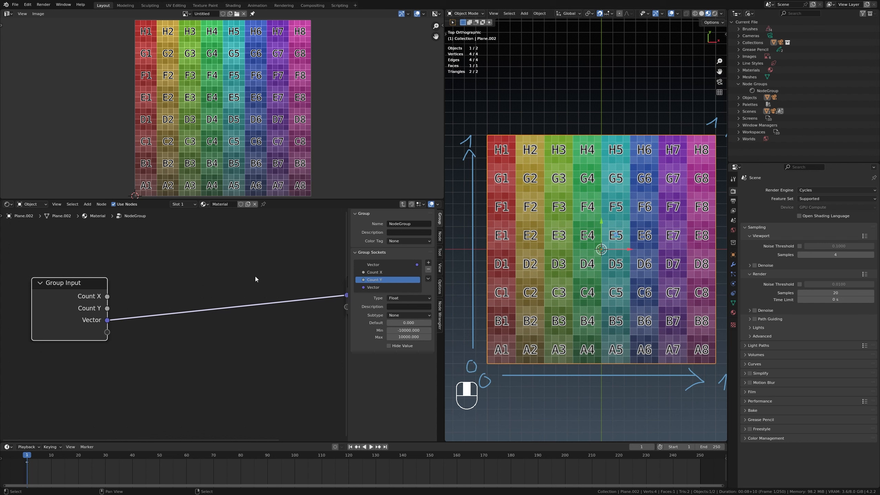
Change the socket type of the Count Y and Count X inputs to Integer
click(255, 277)
click(399, 298)
click(402, 321)
click(377, 272)
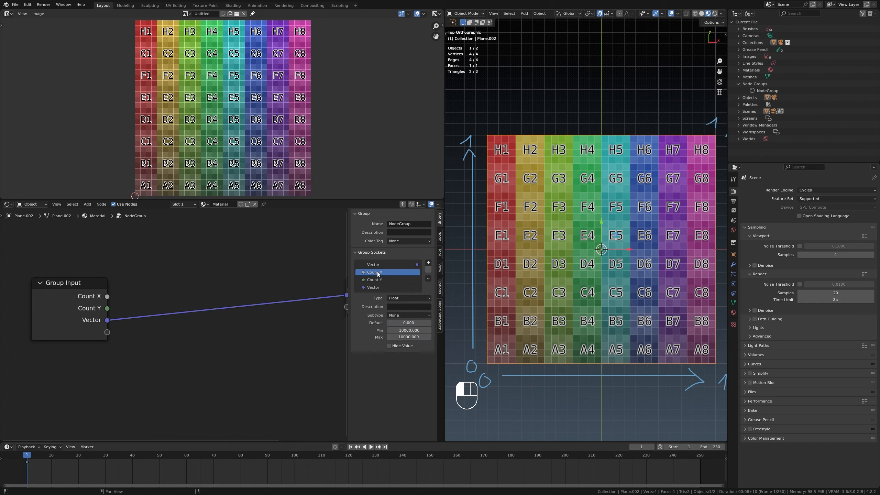
click(407, 298)
click(405, 320)
Leave the group and set both Count X and Count Y on the NodeGroup node to 8
key(ctrl+Tab)
drag(195, 307, 281, 347)
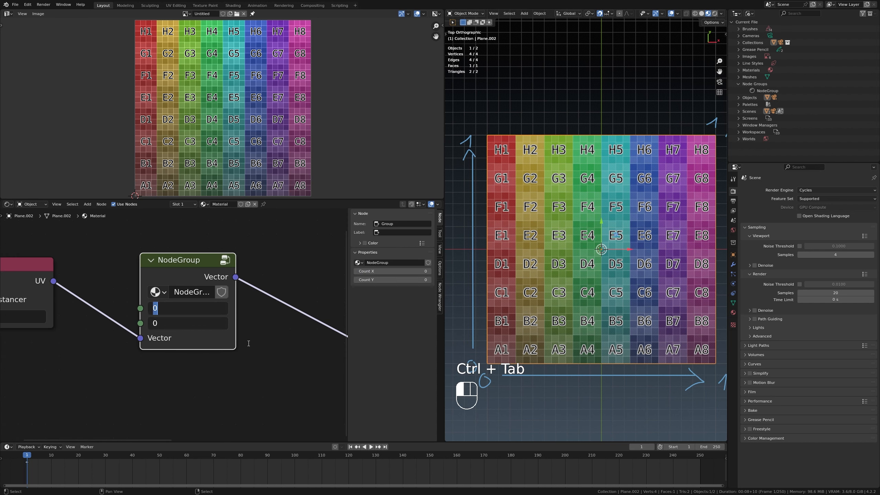
text(8)
key(Return)
scroll(151, 53, down, 2)
scroll(151, 54, up, 2)
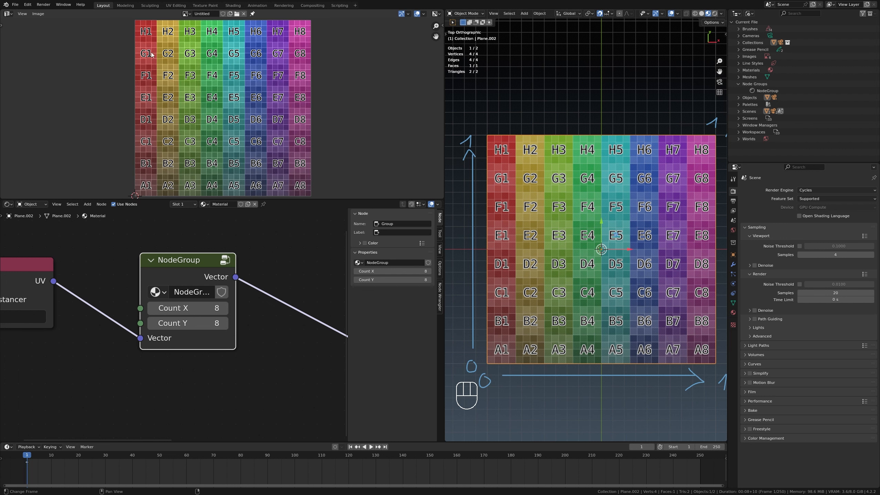
Enter the node group again, duplicate the Count Y input socket and name the copy Tile
click(225, 261)
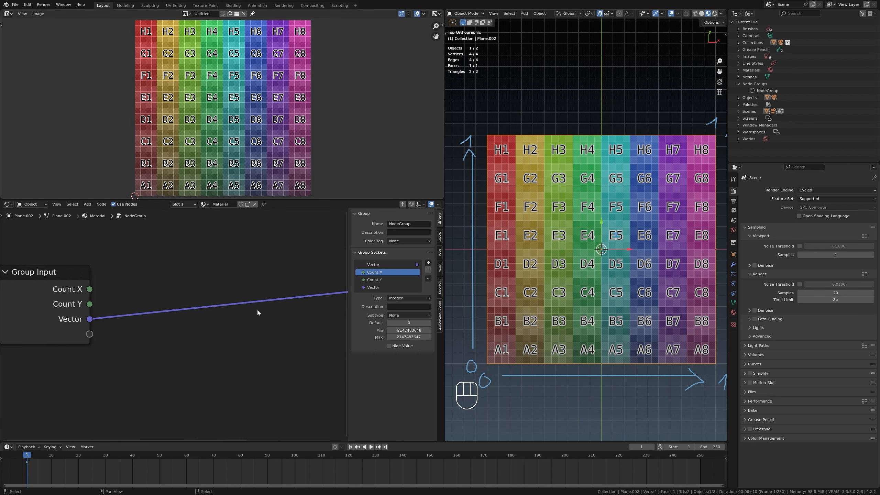
click(381, 279)
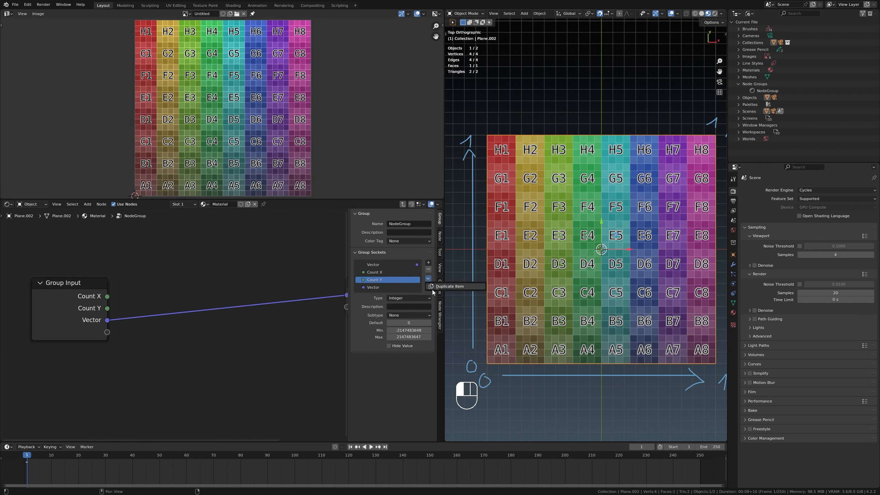
click(449, 286)
double_click(399, 287)
text(Tile)
key(Return)
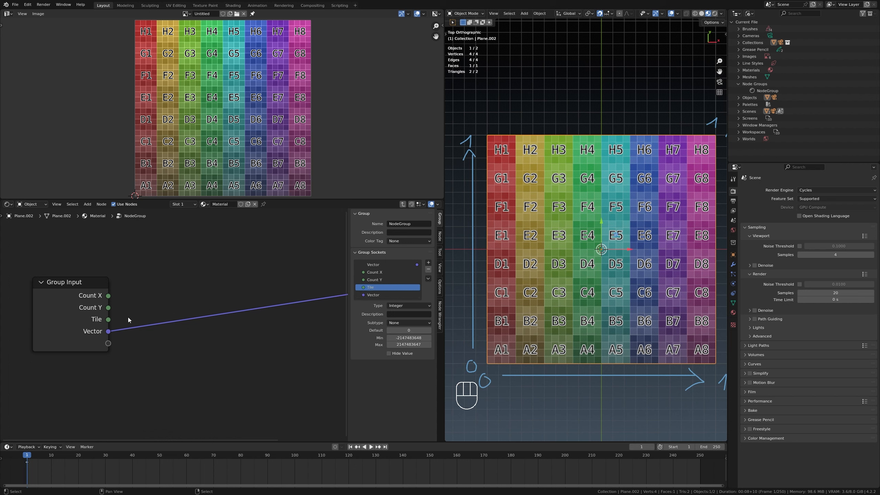
Add a vector Divide node fed by the Group Input's Vector and connect its result to the Group Output's Vector
scroll(236, 259, down, 3)
middle_drag(215, 280, 166, 287)
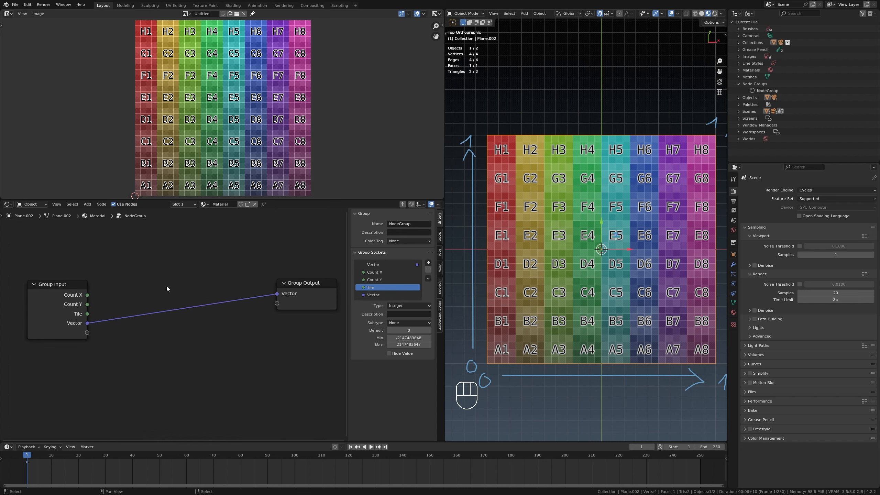
scroll(166, 286, up, 1)
middle_drag(99, 309, 143, 293)
drag(131, 308, 226, 329)
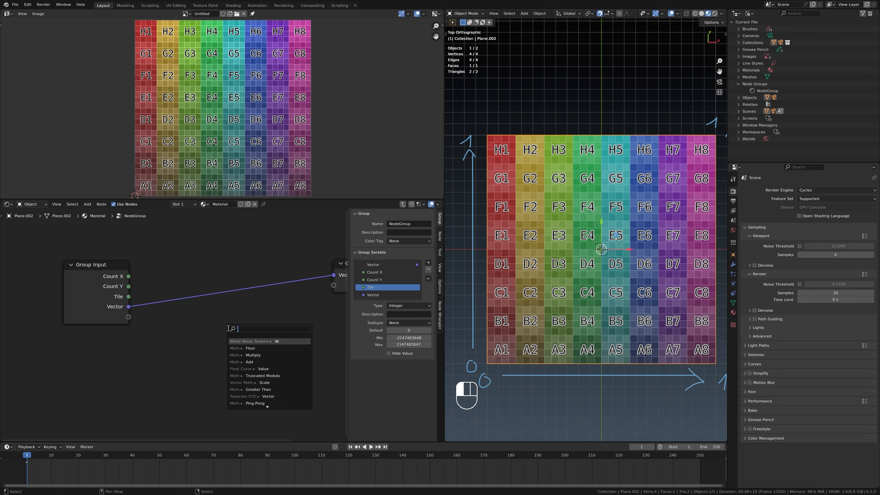
text(divide)
key(Return)
click(217, 306)
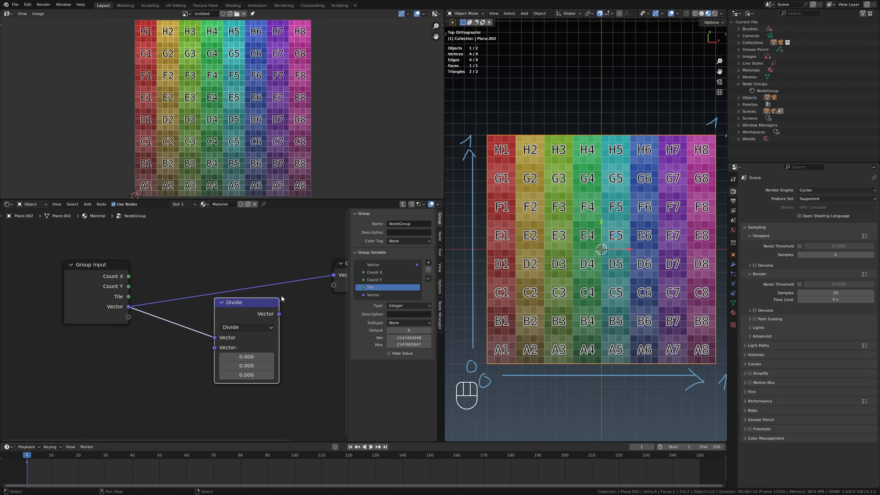
middle_drag(281, 296, 252, 302)
drag(249, 320, 295, 289)
drag(208, 309, 214, 302)
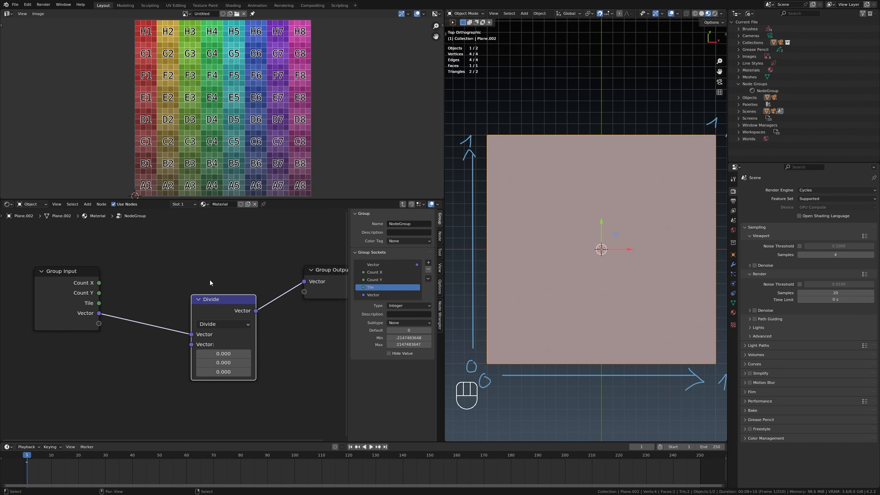
Combine Count X and Count Y in a Combine XYZ node and connect it to the Divide node's second Vector input
middle_drag(42, 292, 101, 293)
drag(99, 293, 141, 282)
text(comb)
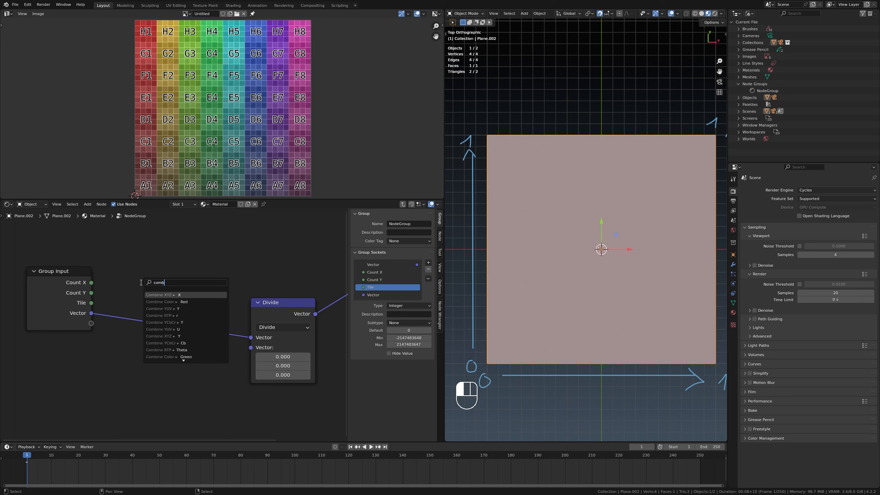
key(Return)
click(99, 295)
drag(91, 293, 128, 295)
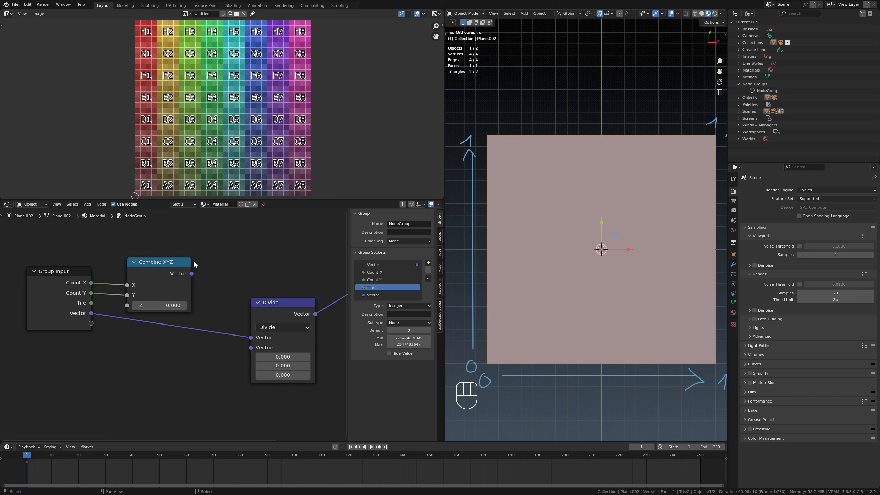
drag(191, 273, 251, 347)
drag(157, 262, 151, 272)
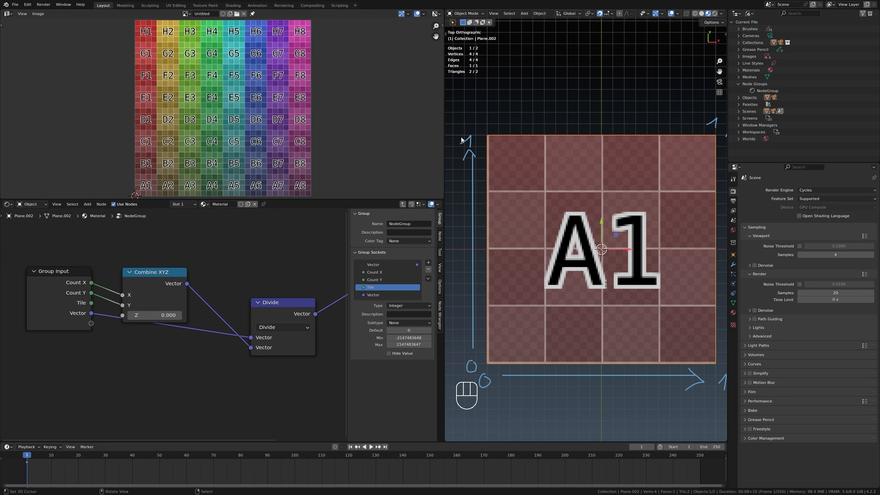
Reposition the Combine XYZ node to make room between the Group Input and Divide nodes
scroll(189, 275, down, 2)
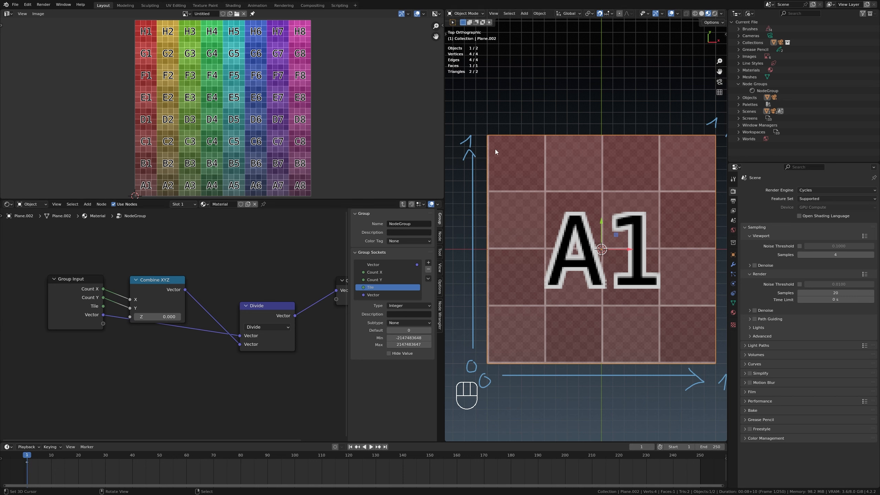
scroll(162, 325, up, 1)
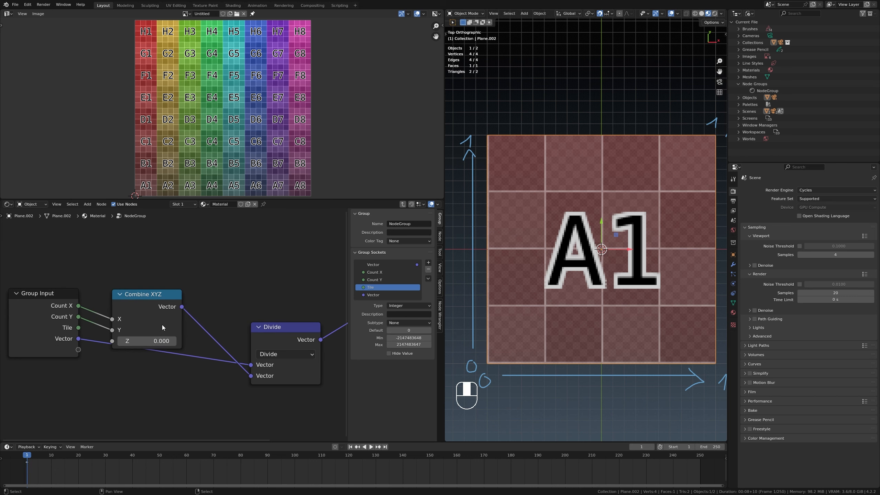
middle_drag(213, 321, 224, 303)
mouse_move(168, 287)
mouse_down()
mouse_move(187, 283)
mouse_move(182, 339)
mouse_move(182, 288)
mouse_up()
click(303, 300)
middle_drag(277, 284, 300, 258)
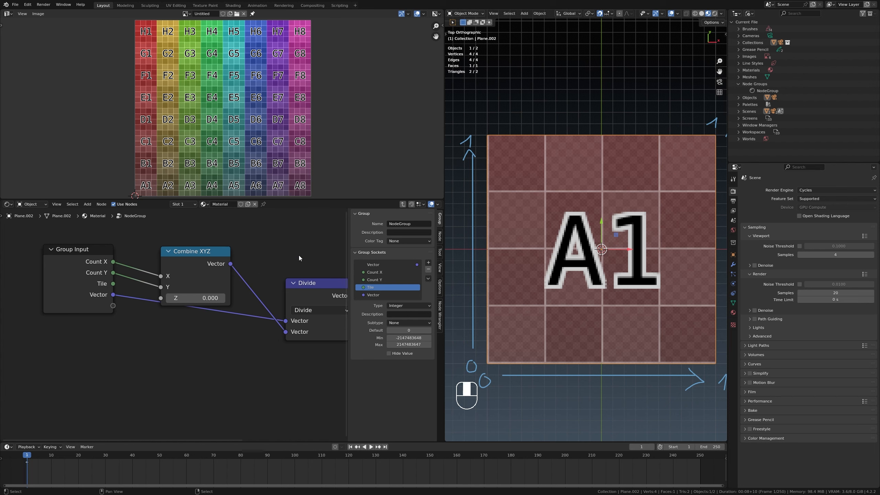
scroll(300, 258, down, 1)
drag(193, 262, 187, 247)
Add a vector Add node between the Group Input's Vector and the Divide node's first Vector input
drag(122, 289, 288, 380)
text(a)
click(196, 349)
click(209, 365)
right_click(246, 371)
right_click(288, 379)
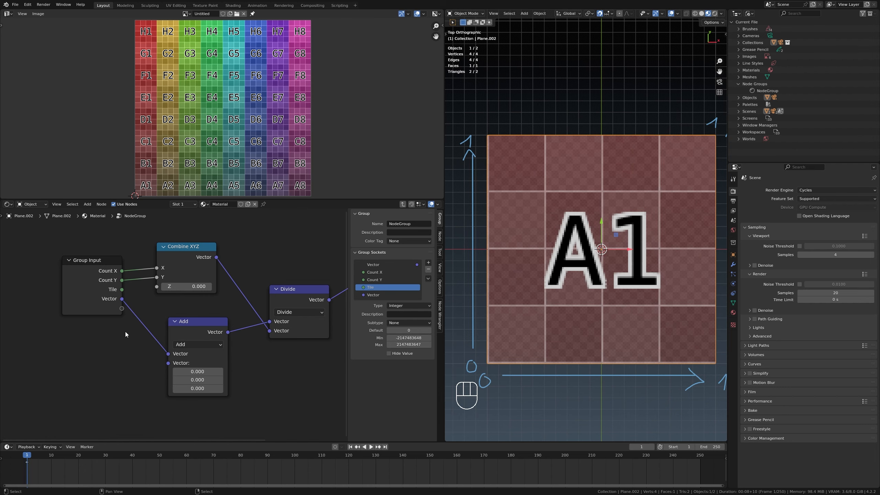
Add a Truncated Modulo node with Tile as its first value and Count X as its second value
middle_drag(125, 331, 109, 349)
drag(179, 341, 192, 332)
middle_drag(192, 332, 240, 332)
drag(124, 304, 116, 364)
click(69, 304)
text(modu)
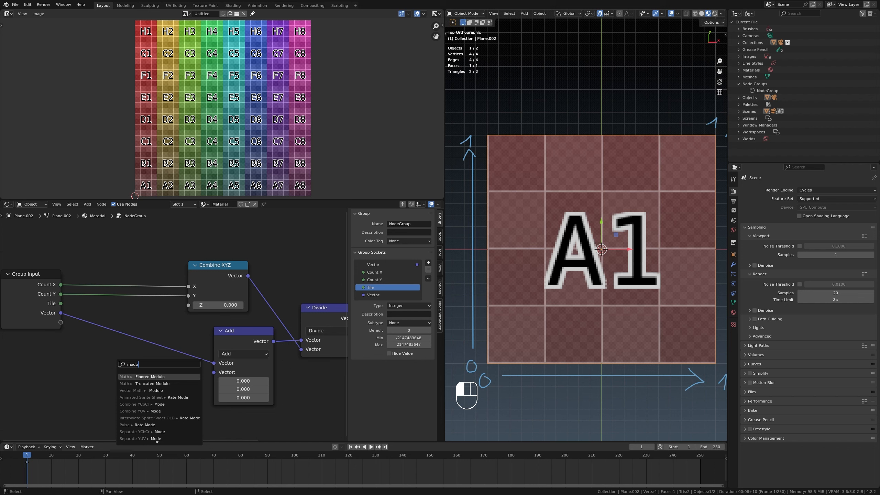
click(153, 383)
click(149, 355)
middle_drag(150, 356, 173, 336)
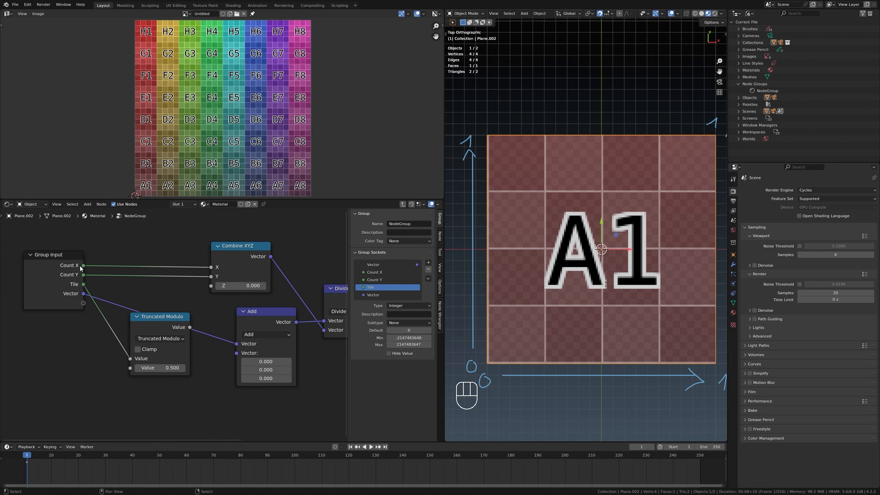
drag(83, 265, 126, 375)
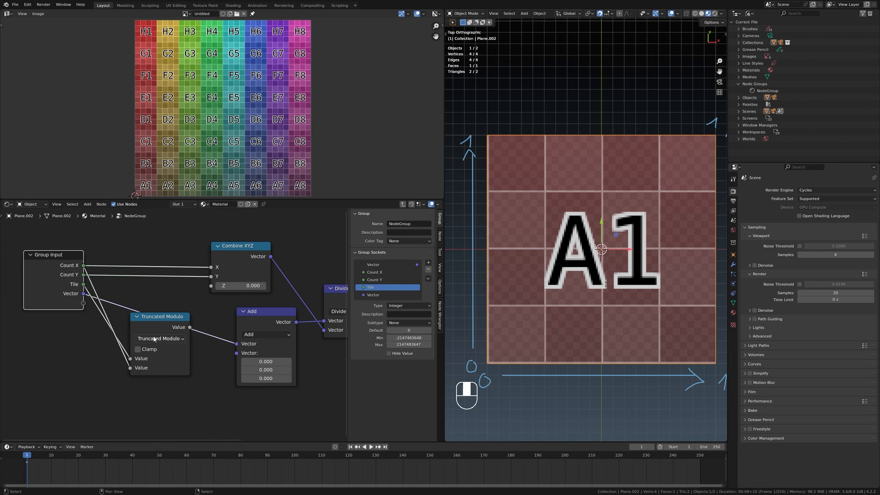
drag(165, 315, 150, 308)
Move the Group Input and Truncated Modulo nodes away from the Add node to free space between them
middle_drag(135, 294, 130, 311)
middle_drag(219, 178, 223, 155)
scroll(224, 155, up, 3)
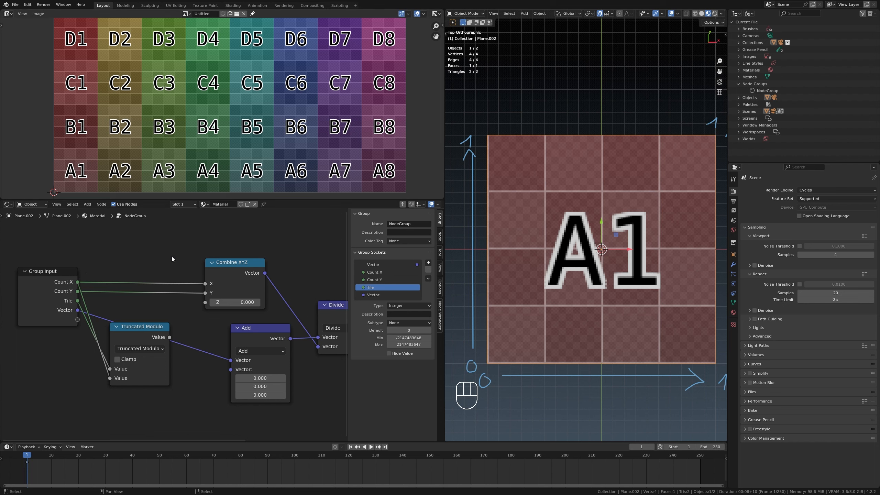
scroll(111, 168, down, 1)
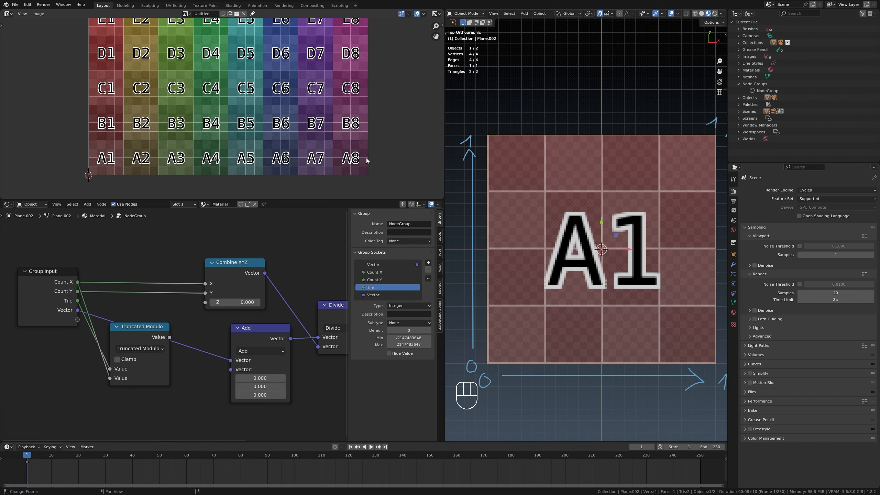
scroll(190, 334, up, 1)
middle_drag(156, 330, 215, 295)
scroll(213, 294, down, 4)
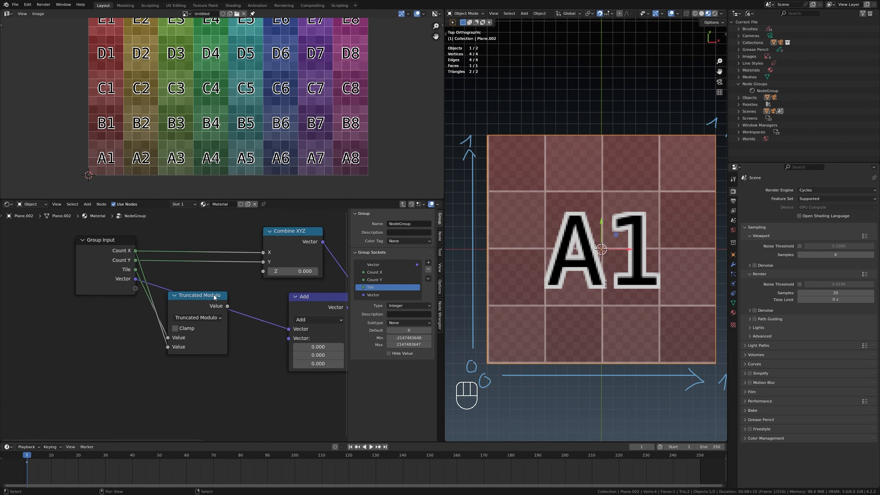
key(b)
drag(96, 270, 227, 349)
key(g)
click(131, 344)
key(a)
Duplicate the Combine XYZ node, feed the Truncated Modulo result into its X, and connect its Vector to the Add node's second input
shift+click(281, 247)
key(shift+d)
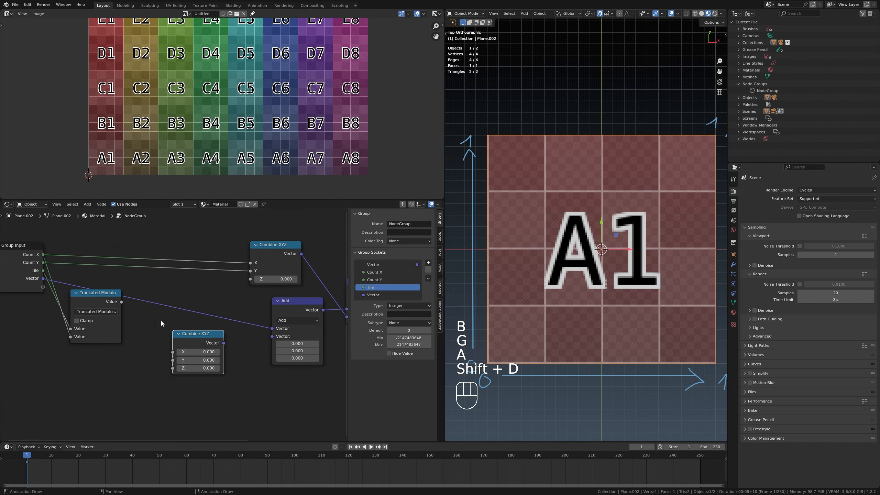
click(161, 321)
scroll(163, 323, up, 1)
drag(112, 297, 173, 357)
drag(232, 346, 288, 335)
Leave the group and raise the NodeGroup node's Tile value one tile at a time to 11
middle_drag(168, 297, 205, 292)
scroll(196, 294, up, 1)
key(ctrl+Tab)
scroll(272, 314, up, 3)
click(272, 314)
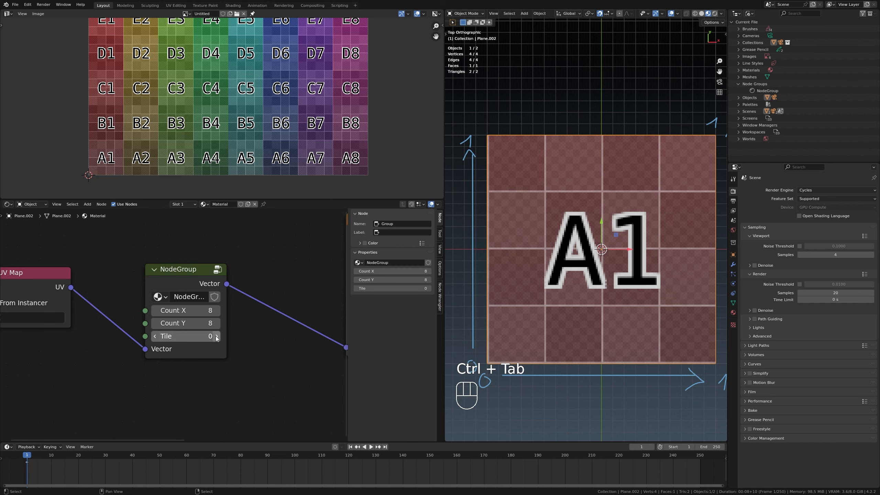
click(217, 336)
click(218, 336)
click(217, 336)
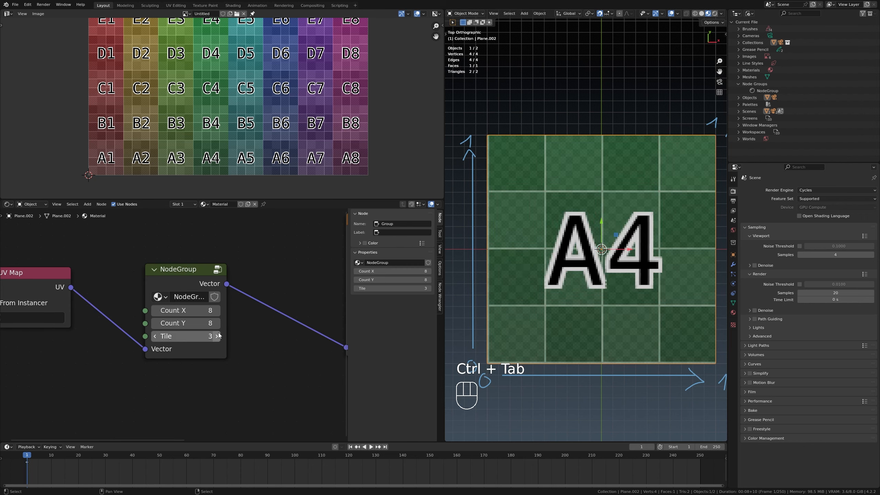
click(218, 336)
click(218, 337)
click(217, 336)
click(218, 336)
click(218, 337)
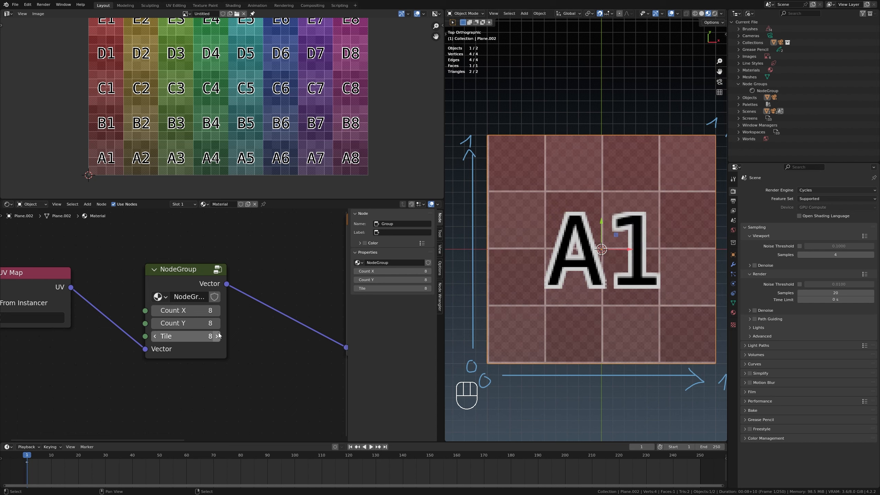
click(218, 336)
click(218, 336)
click(217, 337)
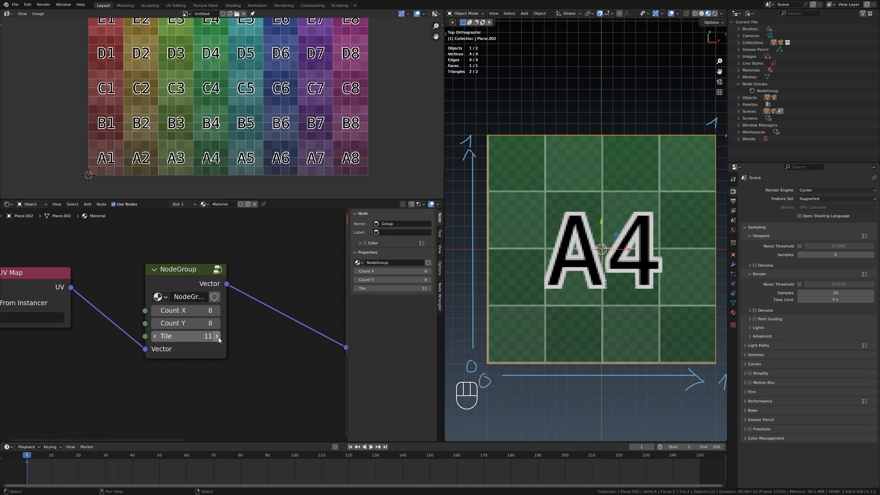
Raise the NodeGroup node's Tile value to 13 one tile at a time and reset it to 0
click(217, 336)
click(218, 336)
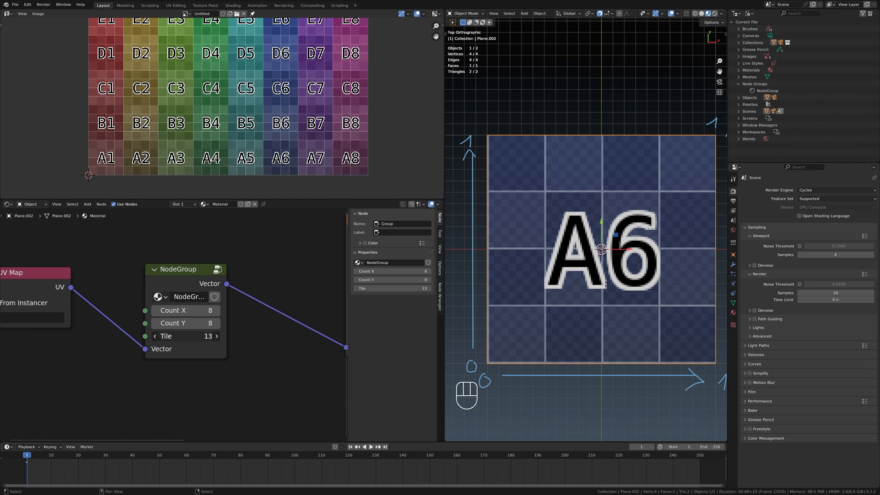
click(186, 336)
text(0)
key(Return)
scroll(243, 307, down, 1)
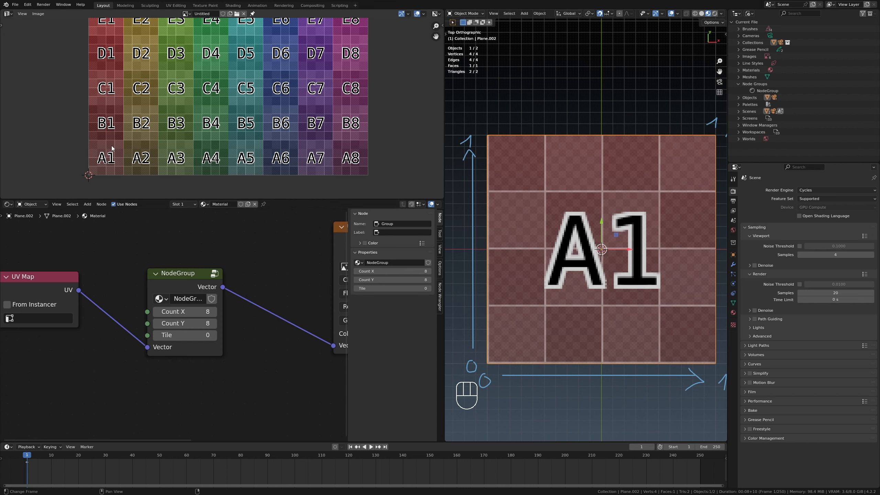
Inside the node group, collapse the Truncated Modulo node and add a Divide node with Tile as first value and Count X as second
click(215, 277)
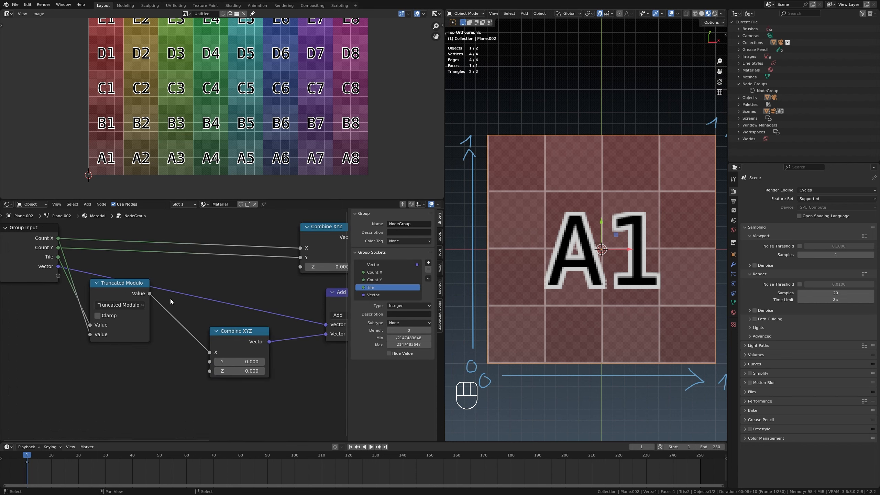
drag(207, 280, 217, 304)
drag(164, 258, 207, 377)
text(div)
key(Return)
click(201, 328)
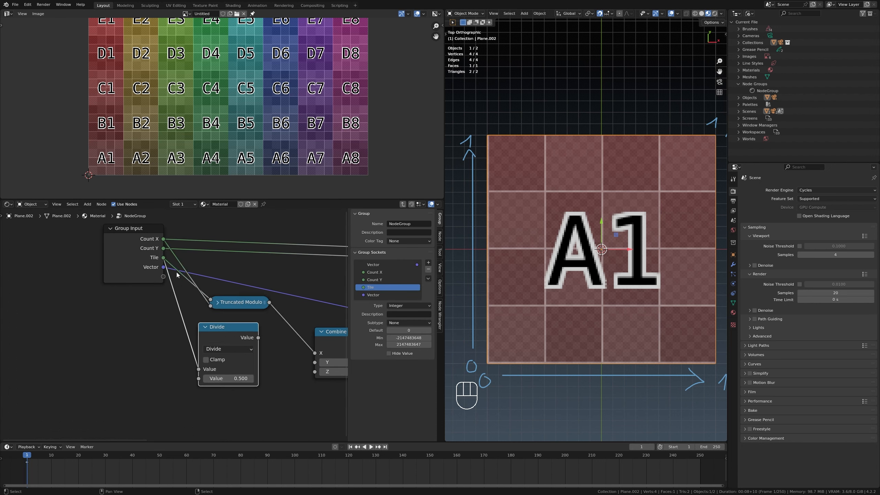
drag(163, 239, 199, 379)
Collapse the Divide node and line it up directly beneath the Truncated Modulo node
click(206, 328)
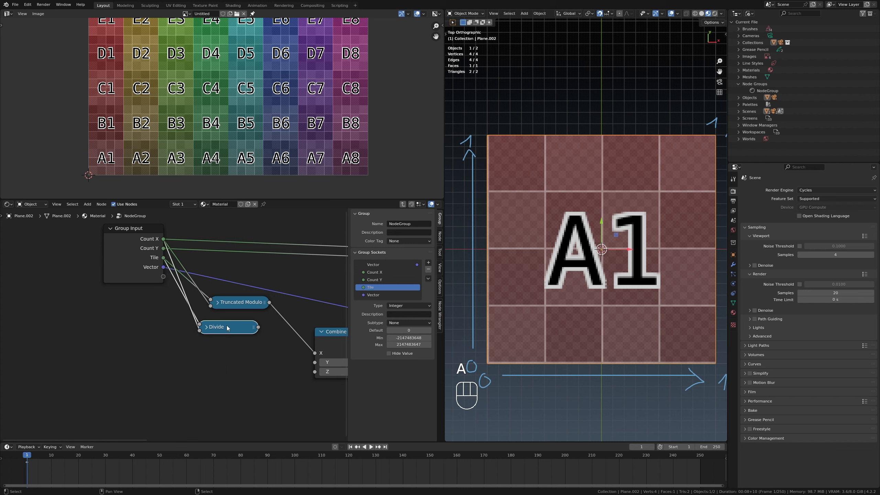
scroll(233, 301, up, 1)
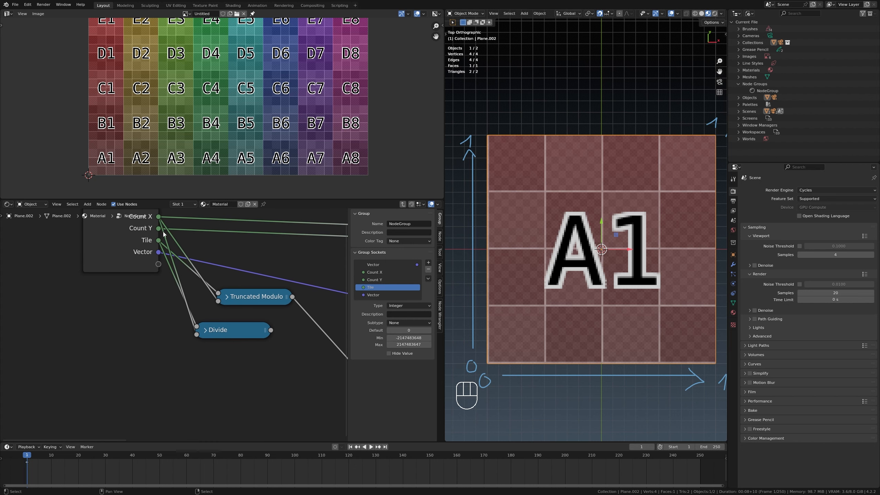
middle_drag(181, 239, 160, 261)
drag(215, 352, 237, 349)
click(248, 288)
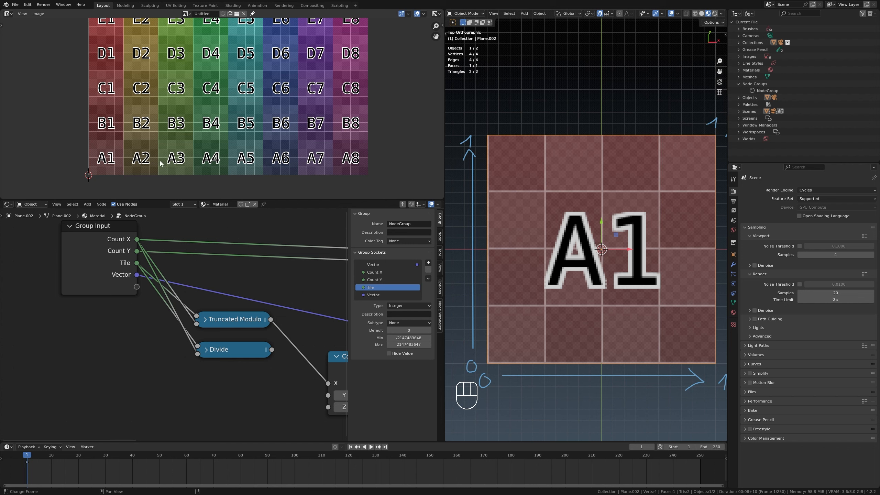
Leave the group and step the NodeGroup node's Tile value up to 6
click(403, 204)
scroll(180, 313, up, 2)
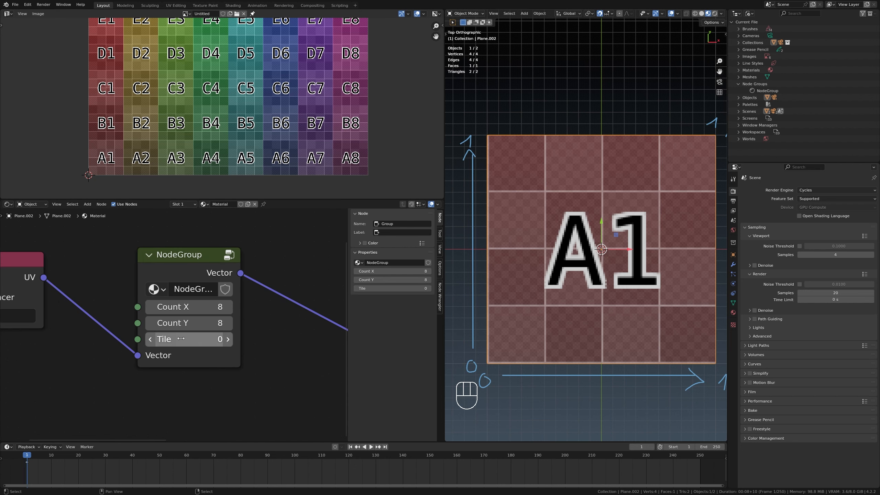
click(229, 340)
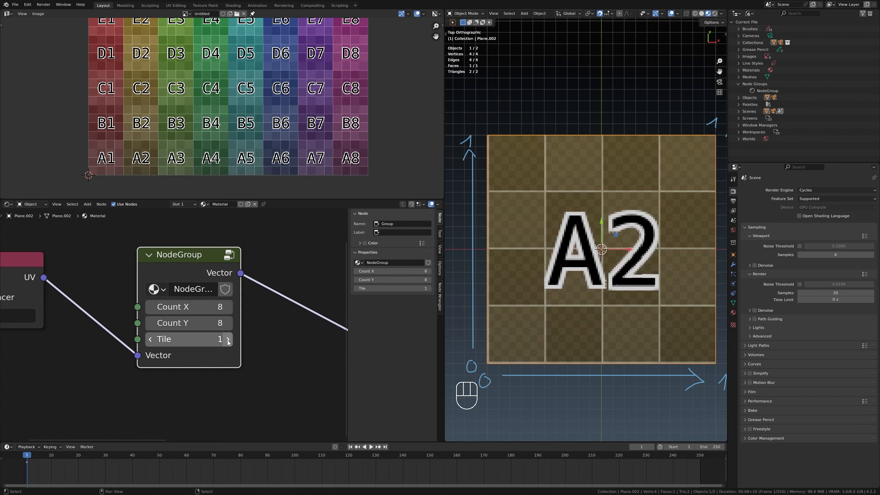
click(229, 339)
click(228, 339)
click(228, 339)
click(245, 352)
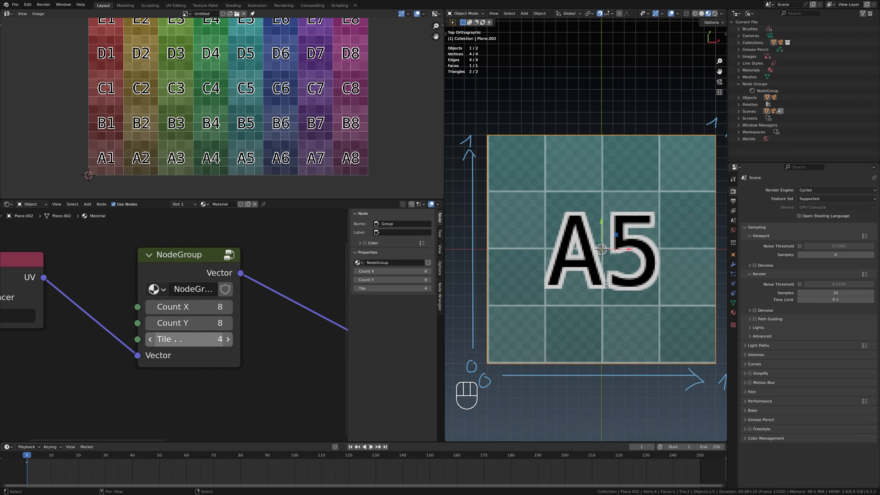
scroll(282, 336, down, 1)
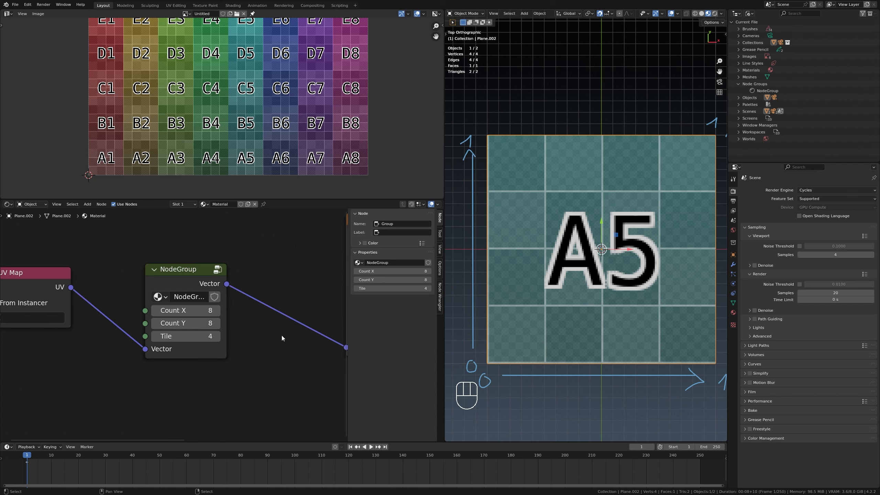
click(216, 337)
click(216, 337)
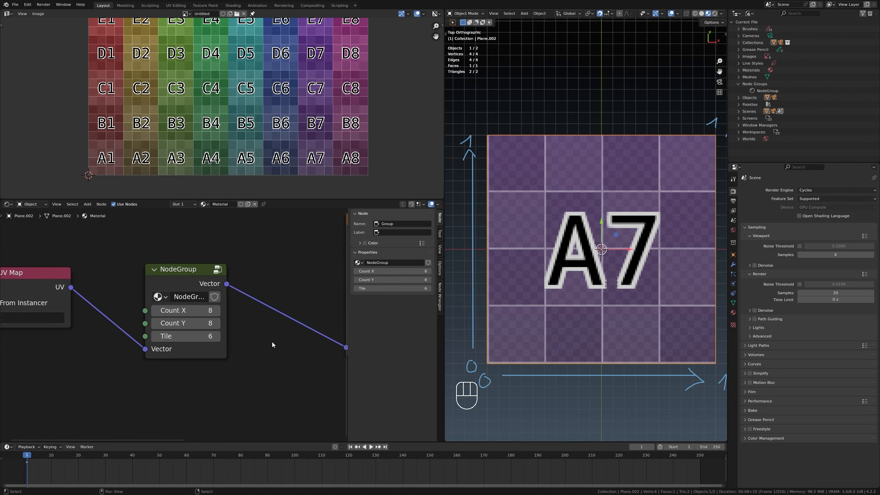
Reopen the node group and move the Truncated Modulo and Divide nodes together closer to the Group Input node
key(Tab)
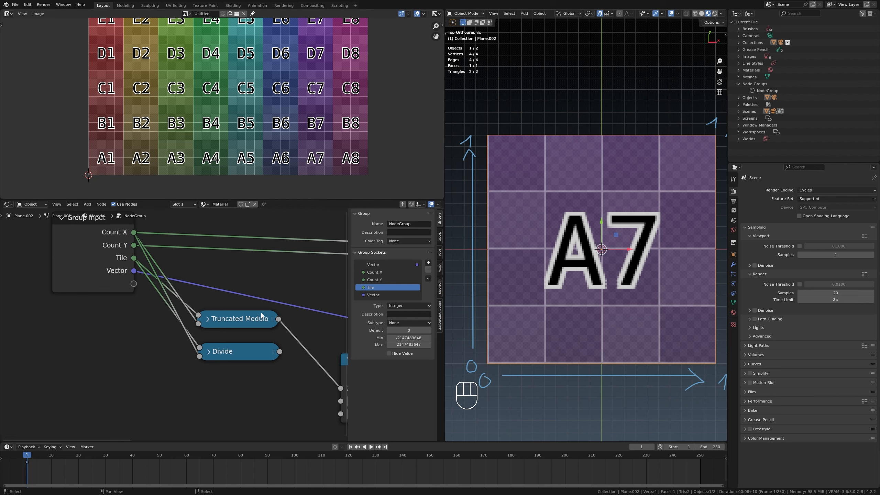
scroll(256, 316, down, 2)
middle_drag(247, 322, 227, 309)
key(b)
drag(224, 311, 230, 342)
key(g)
click(215, 318)
key(a)
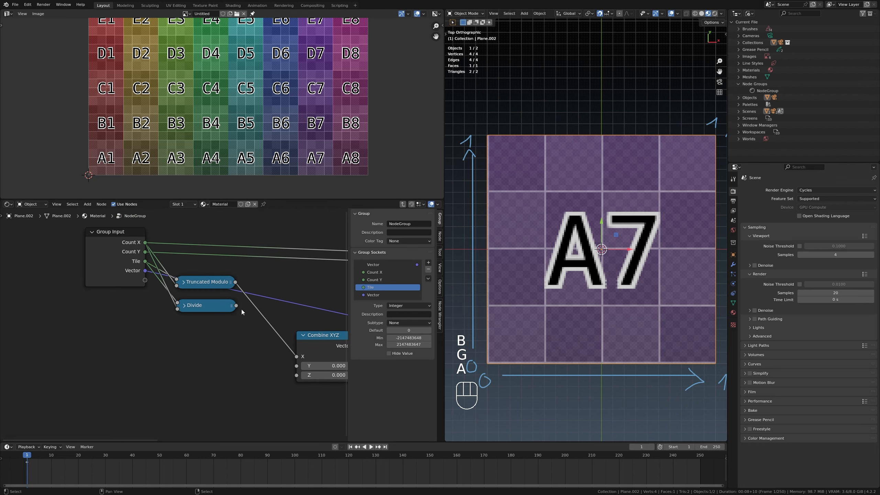
Feed the Divide result into a new Floor node, collapse it and place it just below the Divide node
drag(238, 306, 199, 325)
text(flo)
key(Return)
click(183, 337)
click(186, 334)
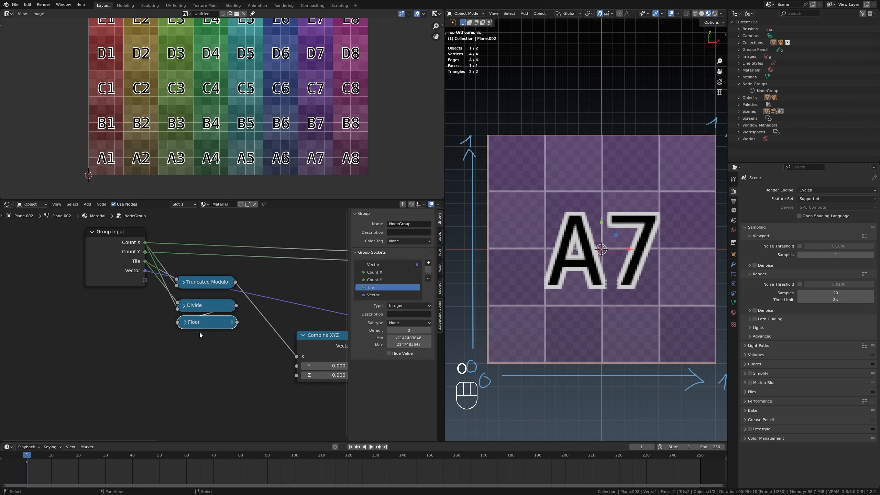
click(200, 333)
Connect the Floor result to the Y input of the Combine XYZ node and move that node closer to the math nodes
middle_drag(242, 322, 236, 325)
scroll(236, 325, up, 2)
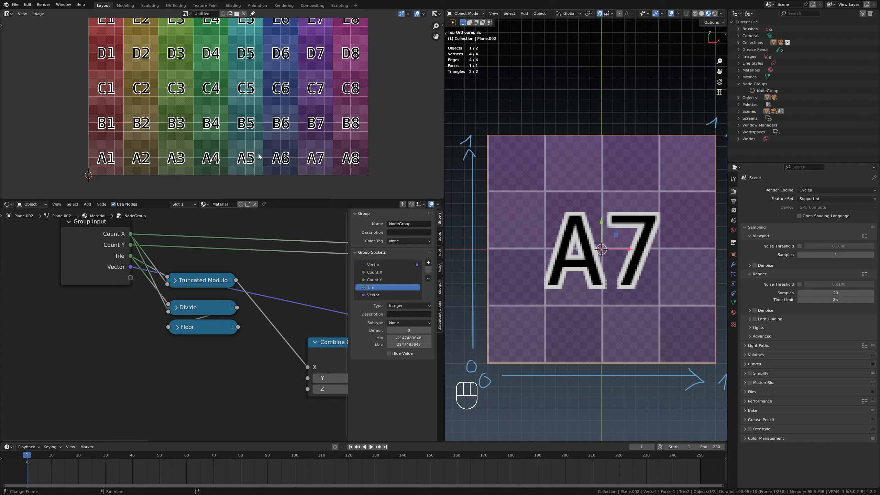
scroll(132, 260, up, 1)
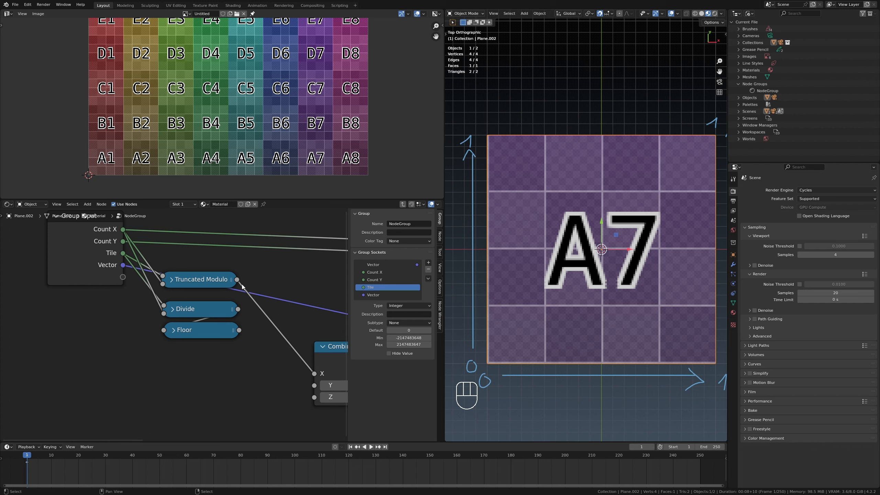
middle_drag(240, 320, 199, 332)
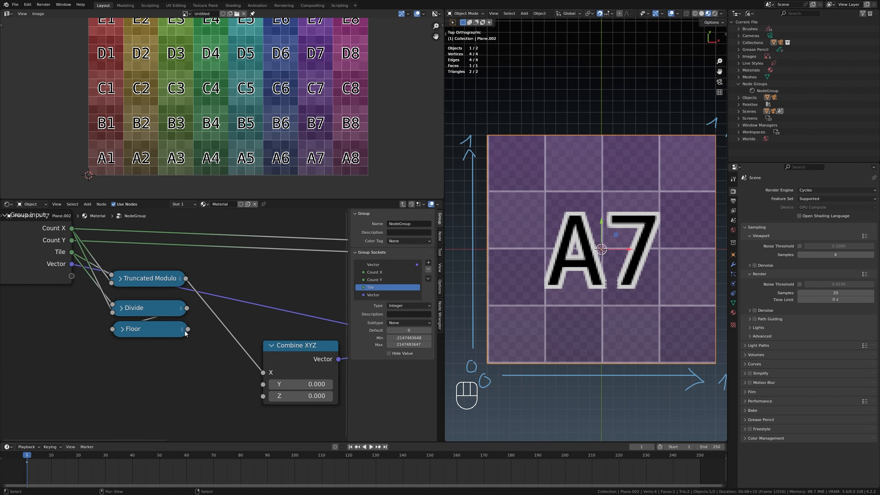
drag(187, 329, 263, 384)
drag(303, 346, 284, 318)
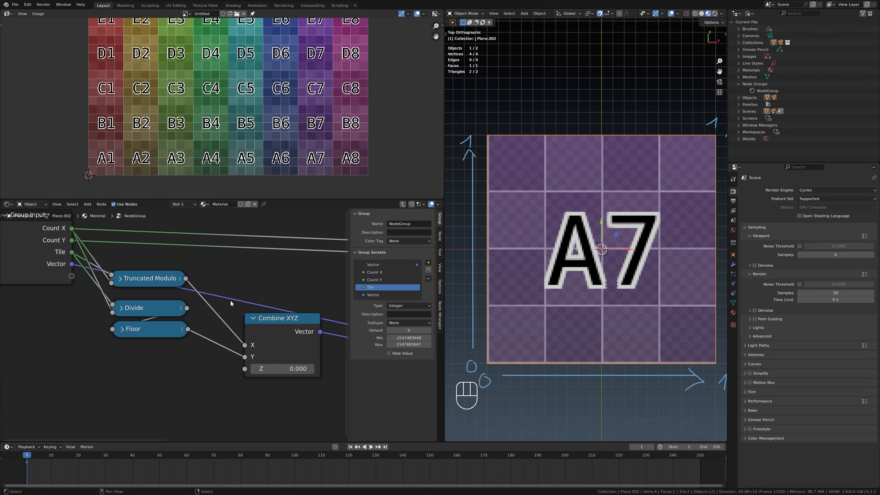
Leave the group and run the NodeGroup node's Tile value up through the sprite sheet to 73
key(ctrl+Tab)
scroll(238, 306, up, 2)
click(215, 336)
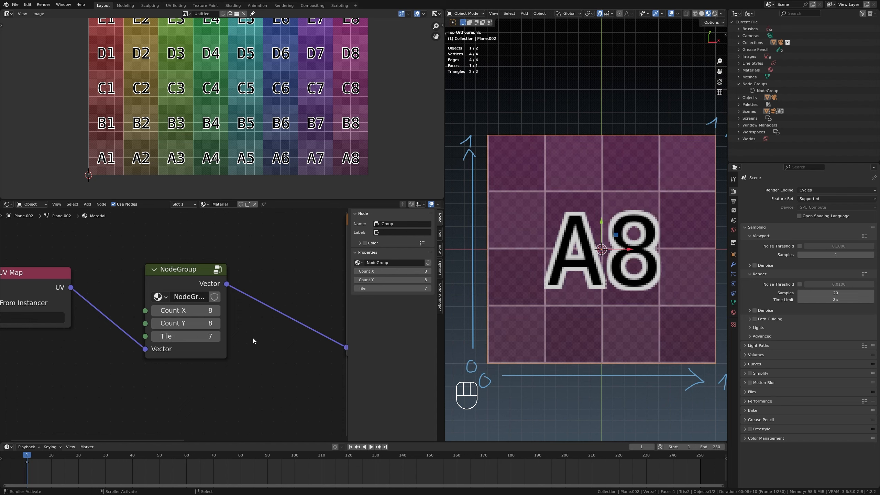
click(217, 336)
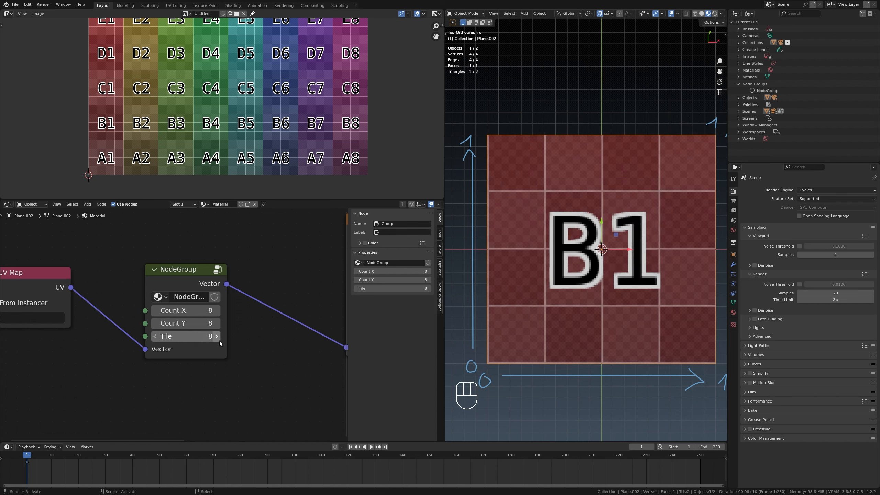
click(218, 341)
click(218, 342)
double_click(217, 341)
double_click(218, 341)
click(217, 342)
click(218, 341)
click(218, 342)
double_click(217, 341)
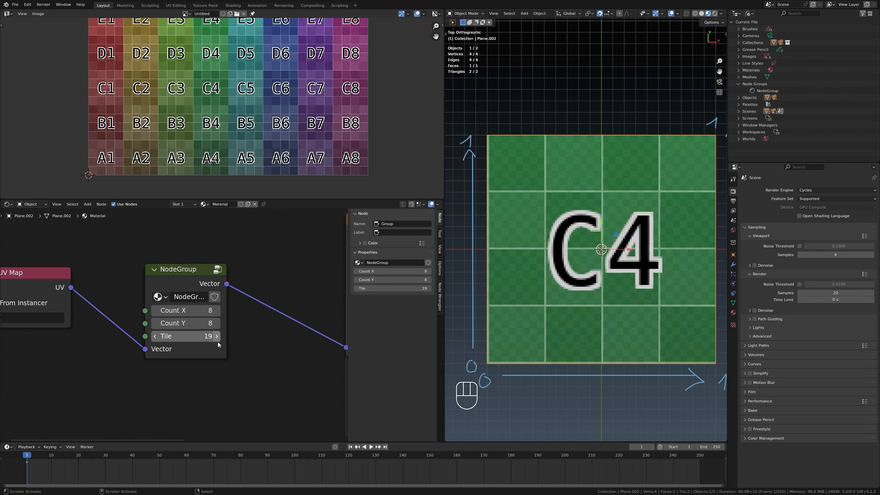
double_click(218, 342)
double_click(217, 342)
double_click(218, 341)
double_click(217, 341)
click(218, 341)
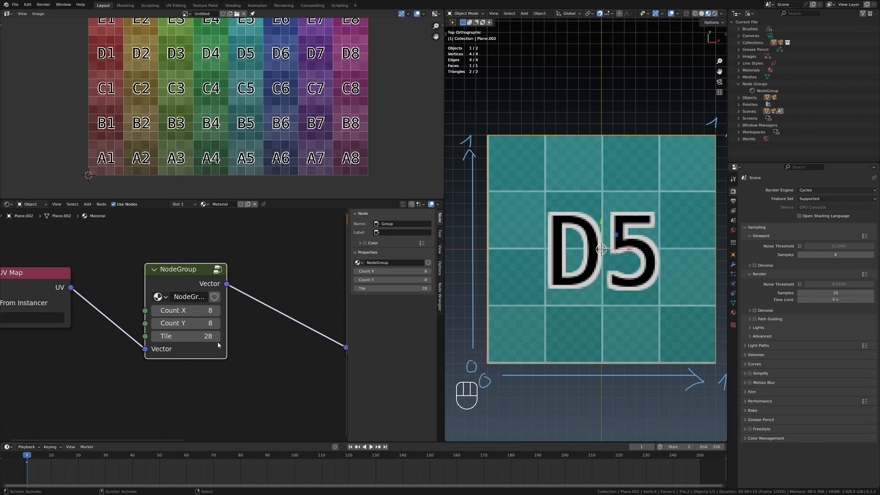
click(219, 337)
click(219, 337)
click(219, 337)
drag(211, 337, 291, 338)
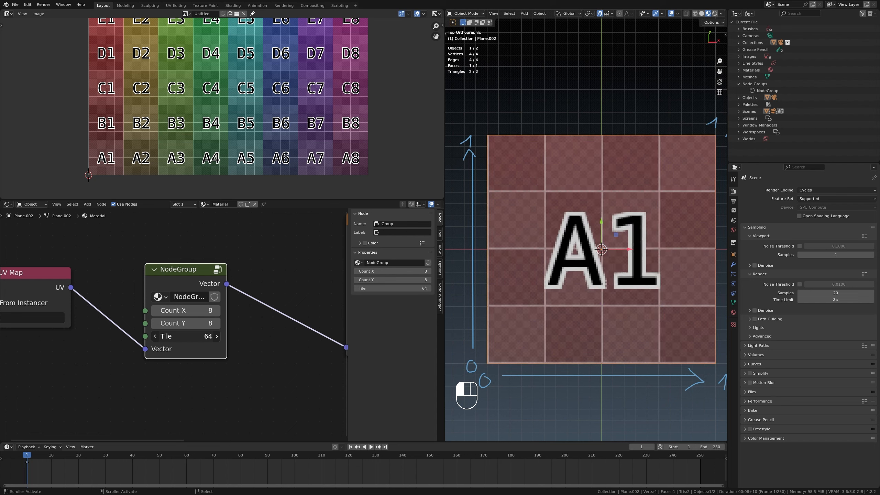
click(220, 338)
click(219, 337)
click(219, 338)
drag(219, 338, 232, 337)
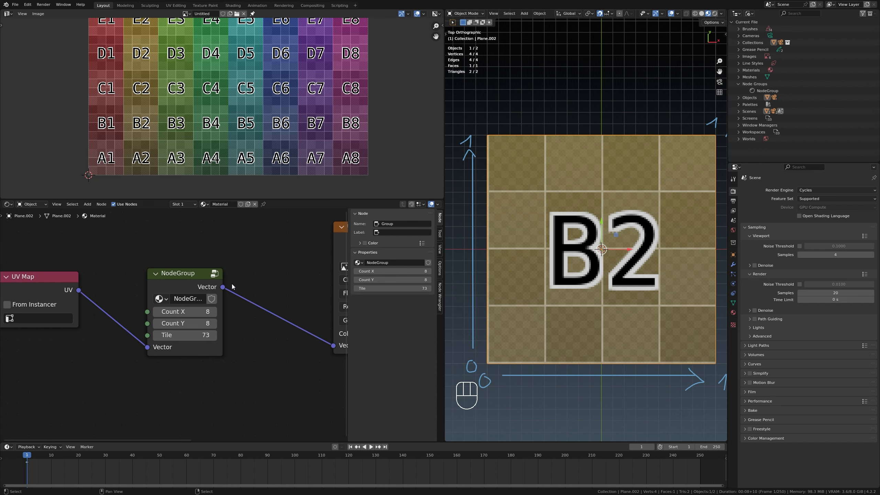
Inside the node group, move Group Input and the Truncated Modulo, Divide and Floor nodes away from Combine XYZ to free space
scroll(248, 69, down, 4)
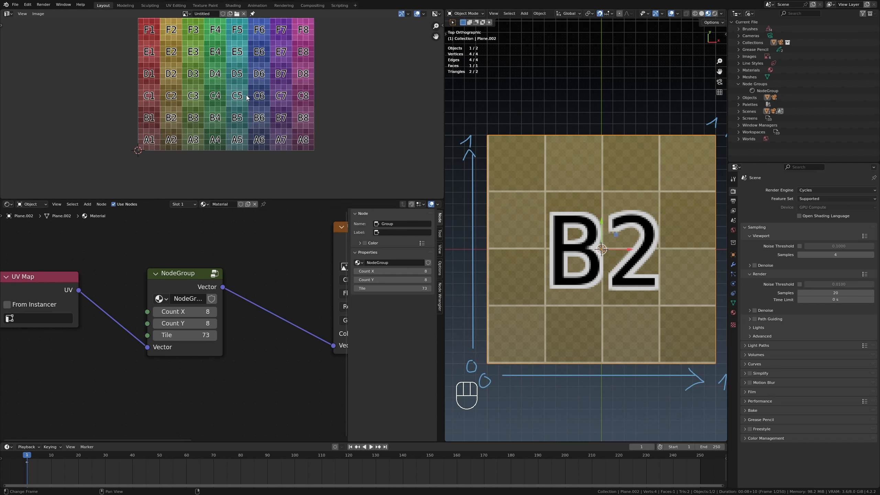
middle_drag(250, 57, 237, 93)
scroll(206, 92, up, 1)
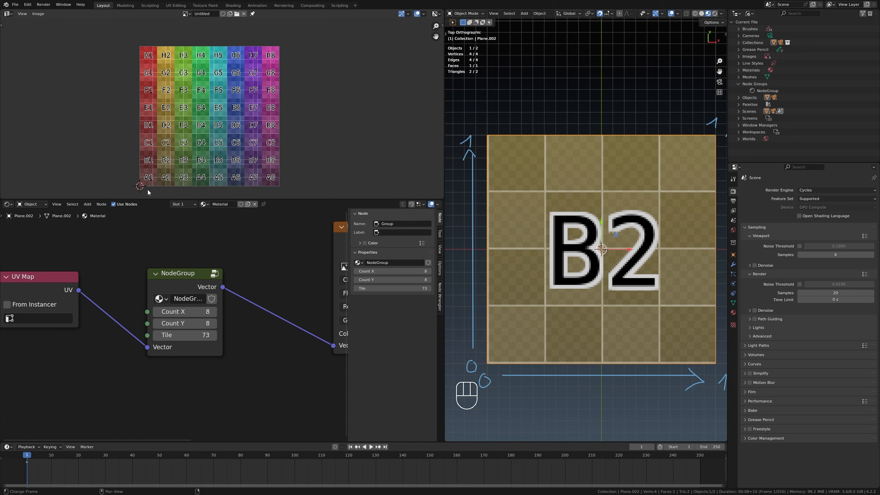
click(216, 271)
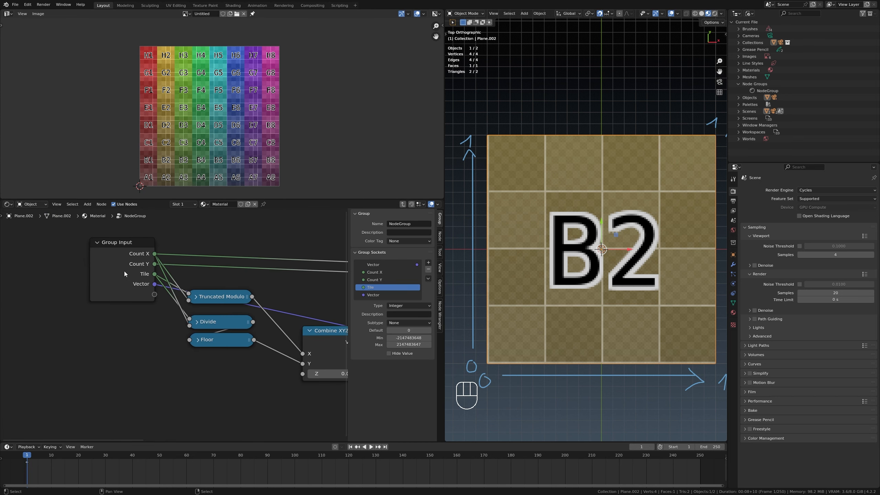
drag(124, 272, 73, 271)
middle_drag(235, 301, 207, 288)
key(b)
right_click(207, 288)
key(a)
key(b)
drag(133, 266, 217, 347)
key(g)
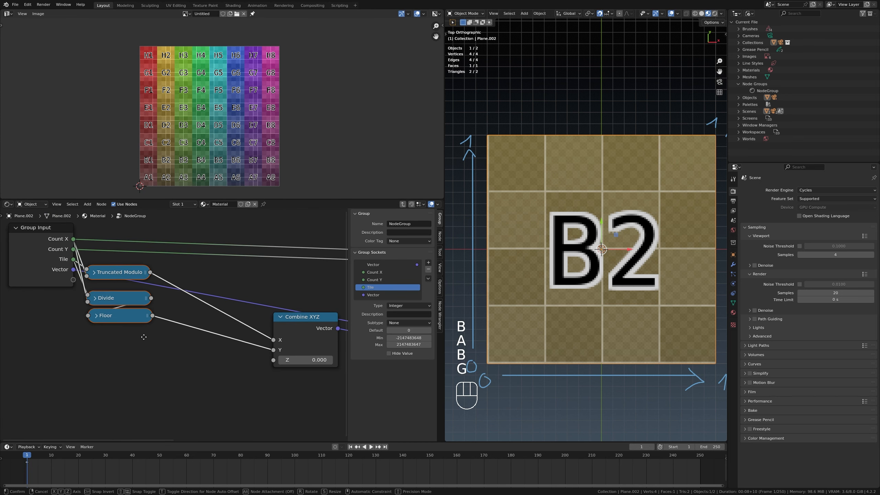
click(140, 336)
Add a Float Mix node below the Floor node with the Floor result as its A input
scroll(160, 330, up, 4)
middle_drag(165, 329, 167, 294)
key(a)
drag(145, 274, 194, 345)
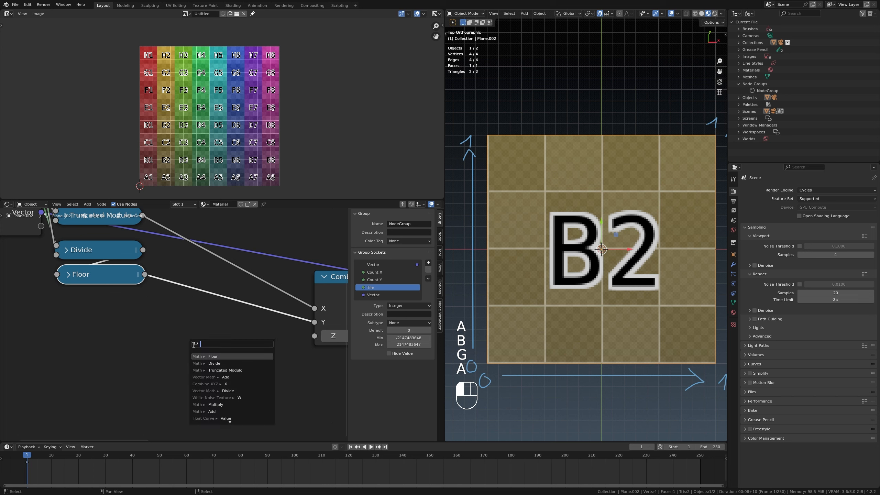
text(a)
click(243, 371)
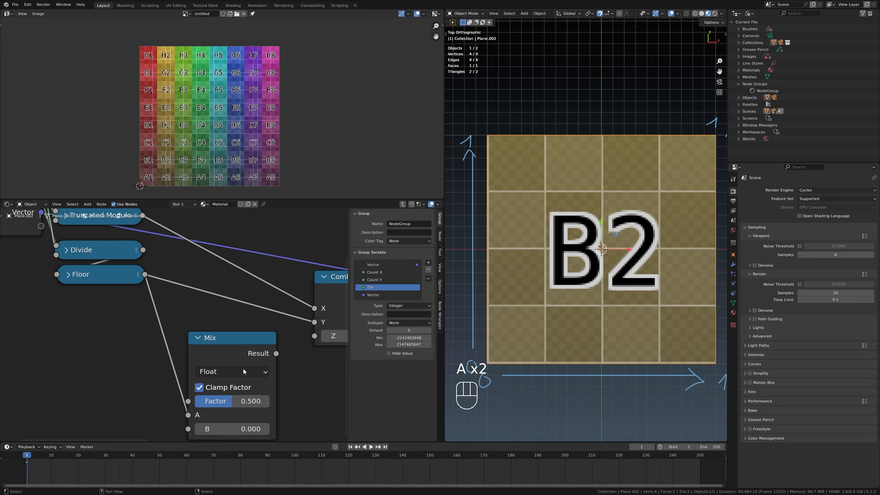
Duplicate the Group Input node beside the Mix node and create a new group input that drives the Mix Factor
scroll(208, 339, down, 5)
middle_drag(51, 241, 128, 270)
click(129, 271)
key(shift+d)
click(112, 376)
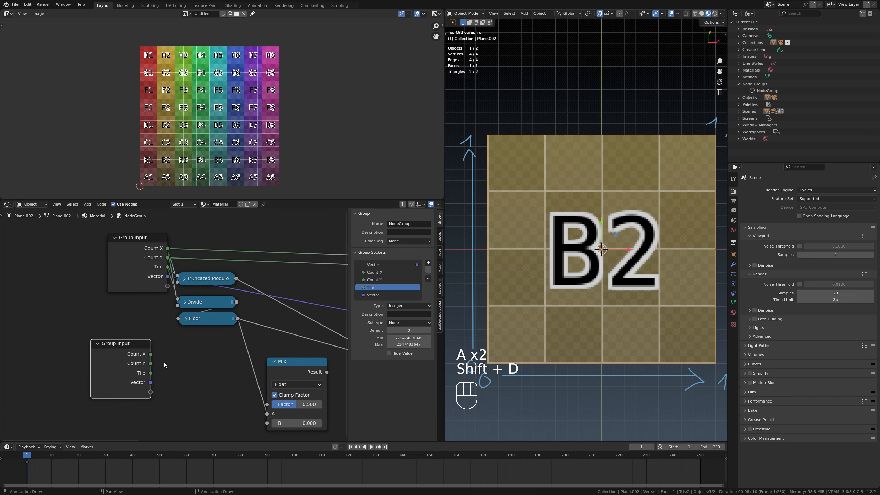
scroll(164, 363, up, 1)
middle_drag(165, 363, 134, 310)
key(a)
drag(121, 341, 248, 354)
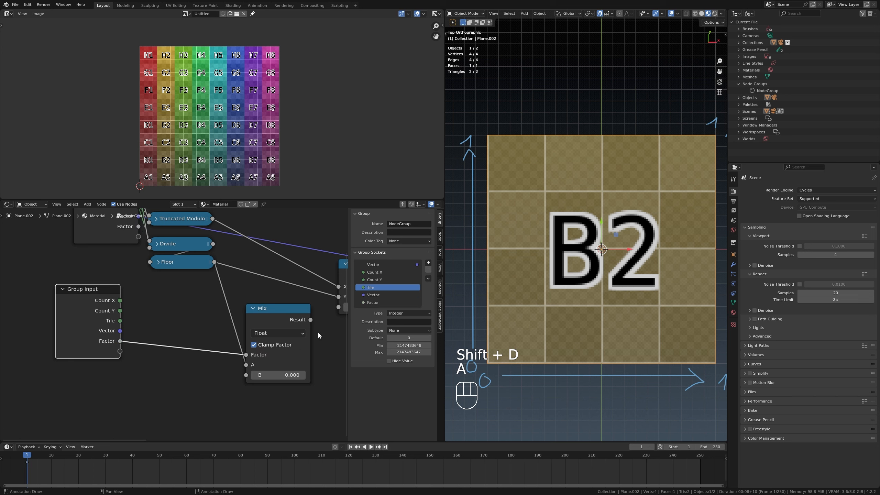
Make the new Factor group input a Boolean named Top Down and place it between Tile and Vector
click(381, 304)
click(411, 313)
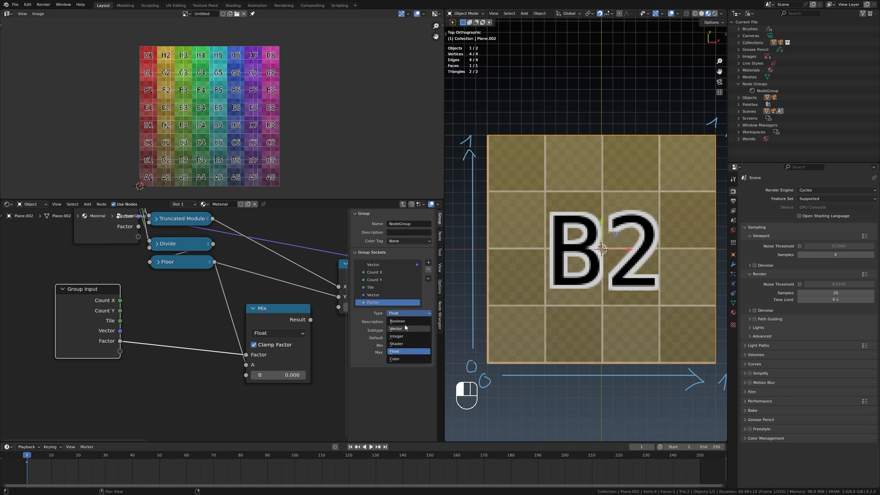
click(406, 328)
drag(375, 293, 375, 302)
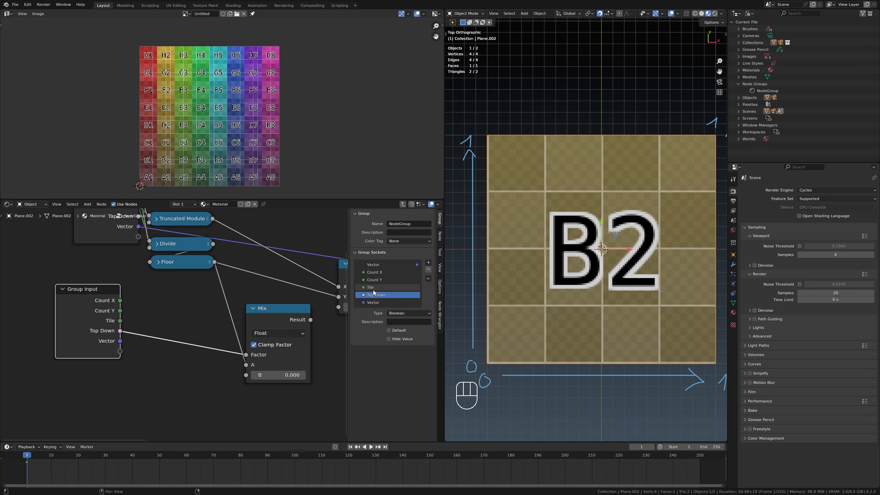
Hide the unused sockets of the duplicated Group Input so only Top Down remains, and place it directly above the Mix node
key(ctrl+h)
drag(86, 298, 275, 287)
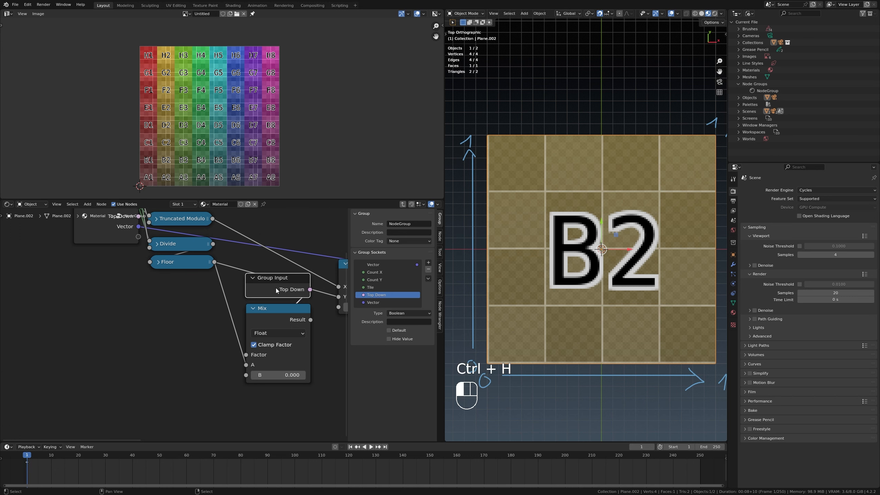
Connect the Mix Result to the Y input of Combine XYZ and move Mix with its Top Down Group Input closer to Combine XYZ
click(318, 328)
middle_drag(318, 328, 227, 329)
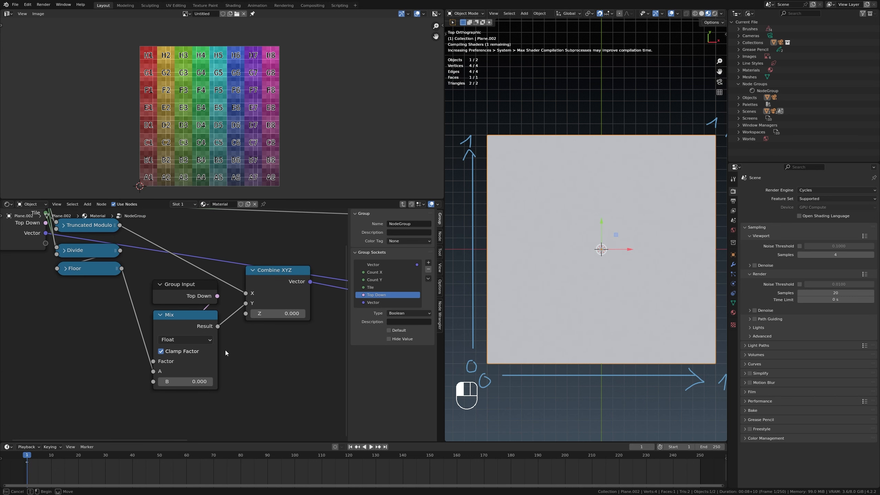
key(b)
drag(176, 287, 198, 323)
key(g)
click(206, 283)
click(254, 351)
middle_drag(254, 352, 289, 340)
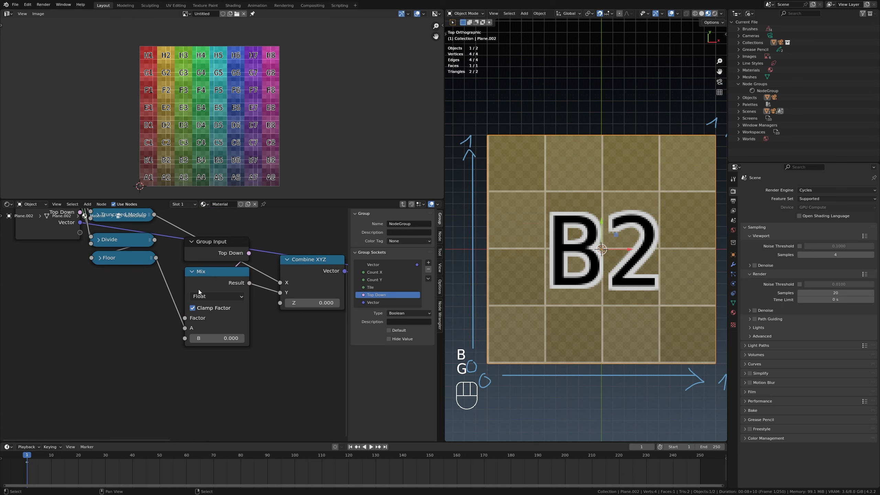
key(ctrl+Tab)
key(Tab)
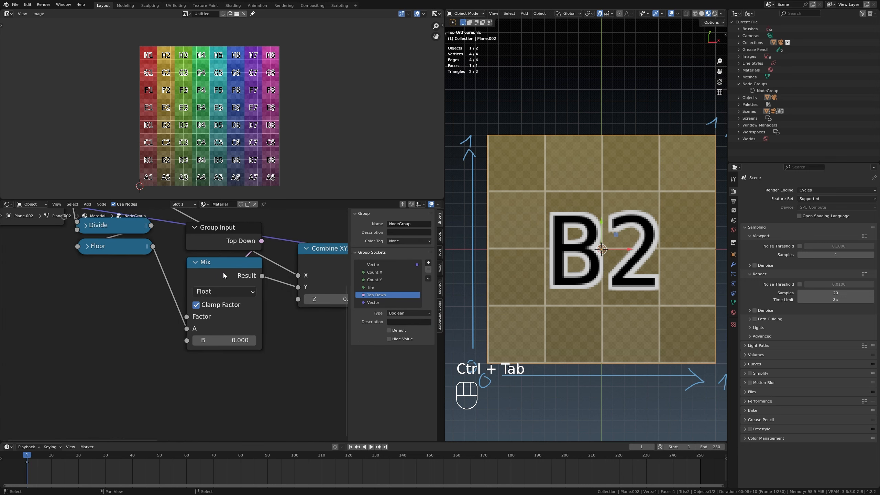
scroll(256, 291, down, 1)
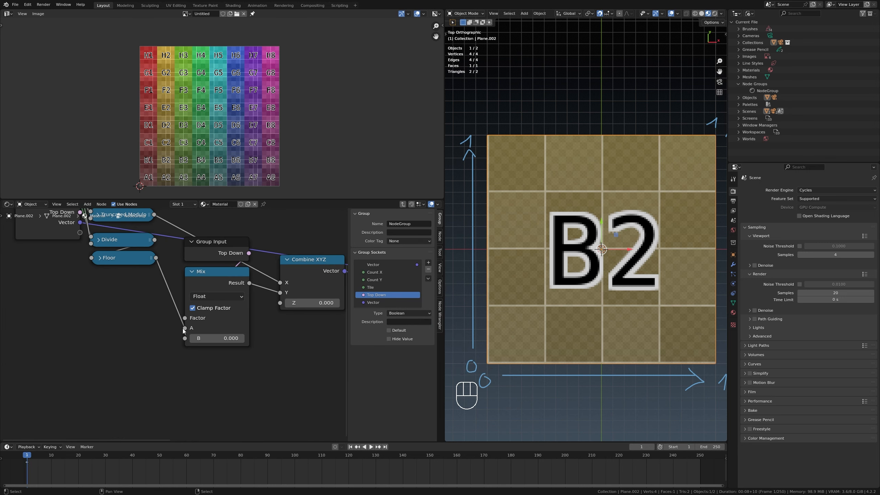
scroll(225, 316, down, 2)
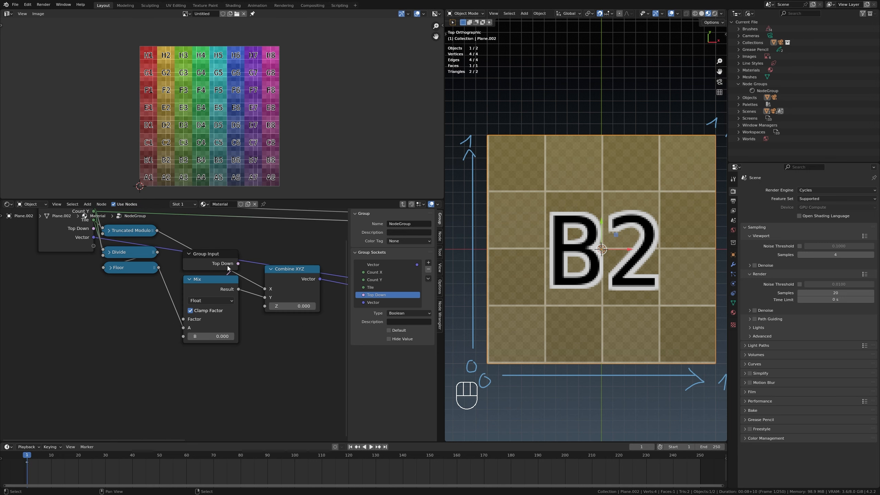
scroll(211, 305, up, 2)
mouse_move(222, 281)
middle_down()
mouse_move(211, 307)
mouse_move(191, 294)
mouse_move(209, 291)
middle_up()
scroll(208, 306, down, 3)
scroll(169, 302, up, 3)
middle_drag(139, 285, 152, 284)
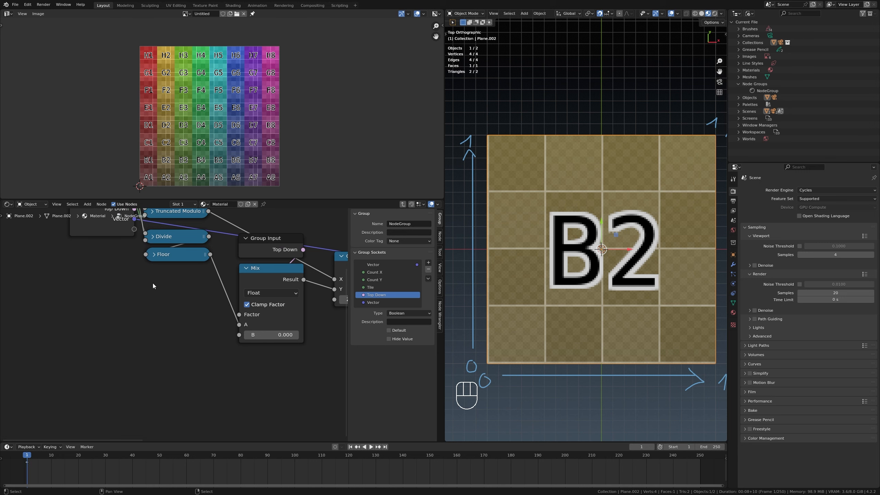
Duplicate the full Group Input node into the free space below the Floor node
scroll(153, 283, up, 2)
scroll(172, 279, down, 2)
scroll(171, 279, down, 1)
click(121, 231)
key(shift+d)
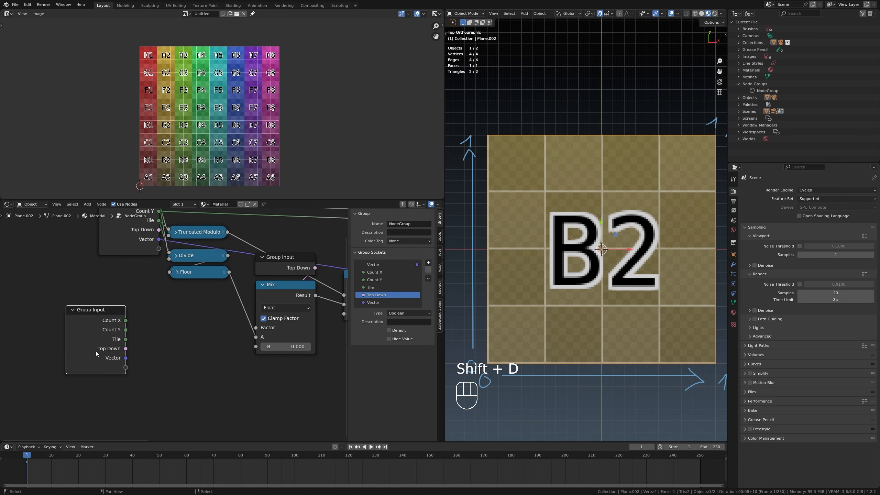
click(96, 351)
Add a Math Subtract node fed by Count Y of the new Group Input and set its second value to 1
drag(126, 330, 178, 336)
text(subt)
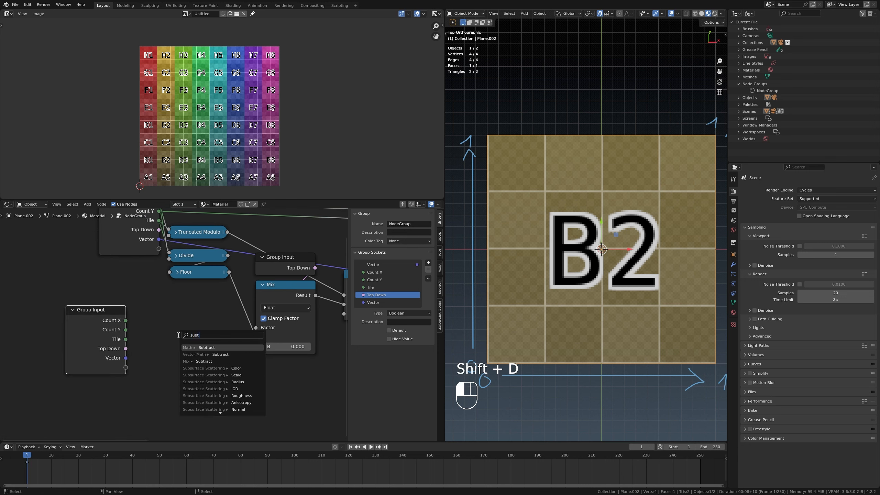
click(207, 347)
click(205, 377)
click(207, 381)
text(1)
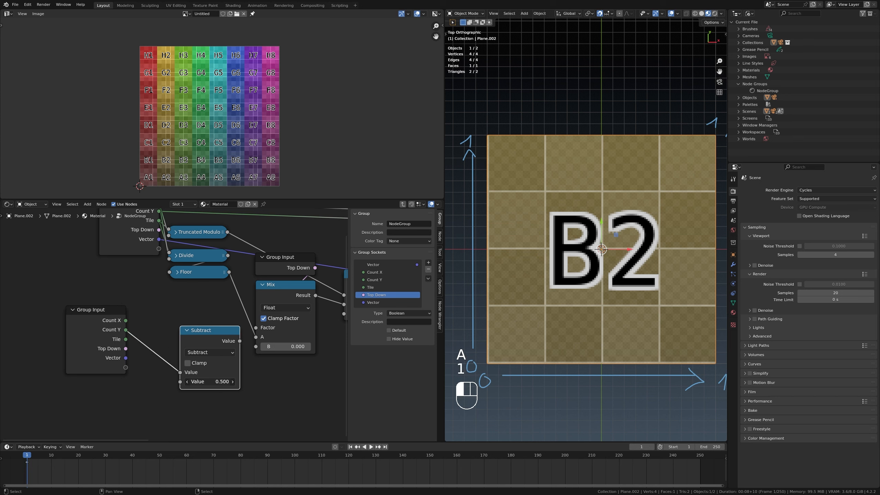
key(Return)
Duplicate the Subtract node beside the original and shift the Group Input and both Subtract nodes away from the Mix node
middle_drag(207, 381, 228, 374)
drag(227, 327, 174, 327)
key(shift+d)
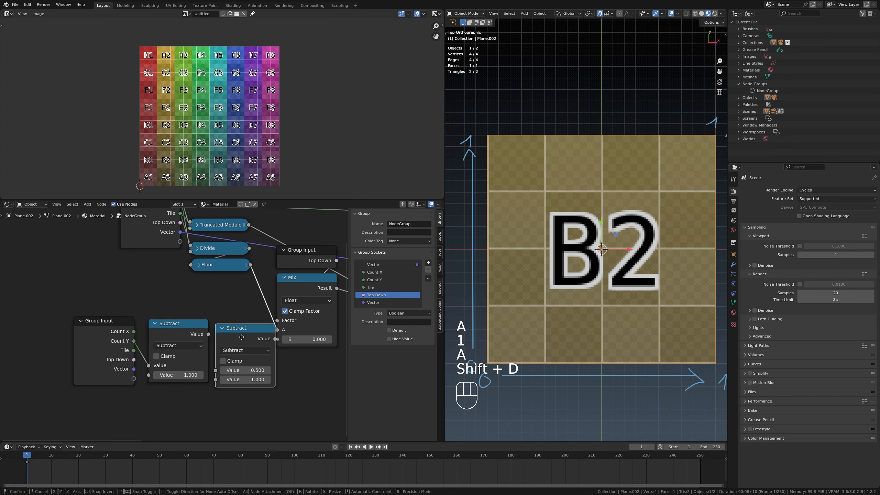
click(243, 343)
key(b)
drag(67, 314, 223, 385)
key(g)
click(180, 381)
key(a)
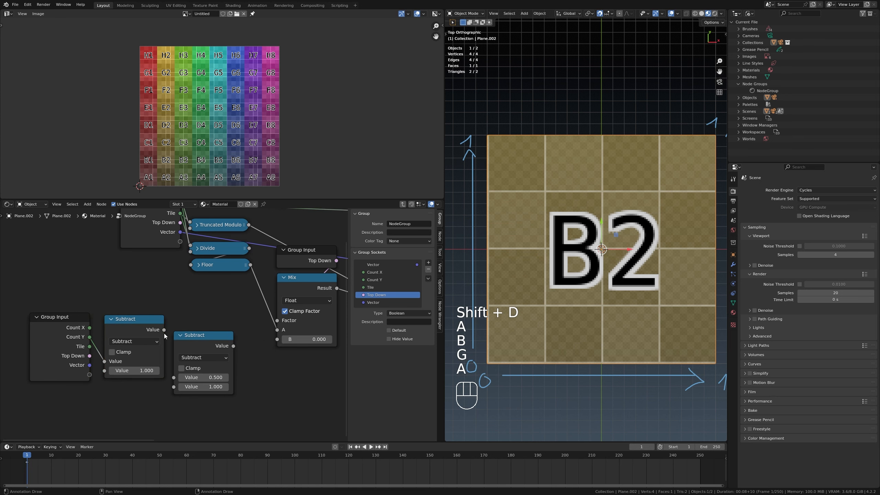
Subtract the Floor result from the first Subtract's result in the second Subtract node, then collapse it and link it to Mix A
drag(164, 330, 174, 378)
drag(250, 265, 203, 387)
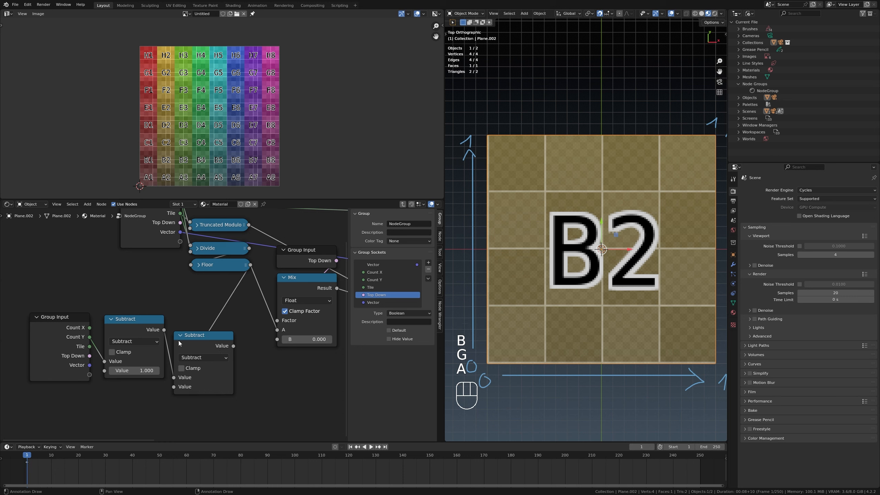
click(180, 335)
Move the Count Y Group Input and both Subtract nodes up closer to the Mix node
key(b)
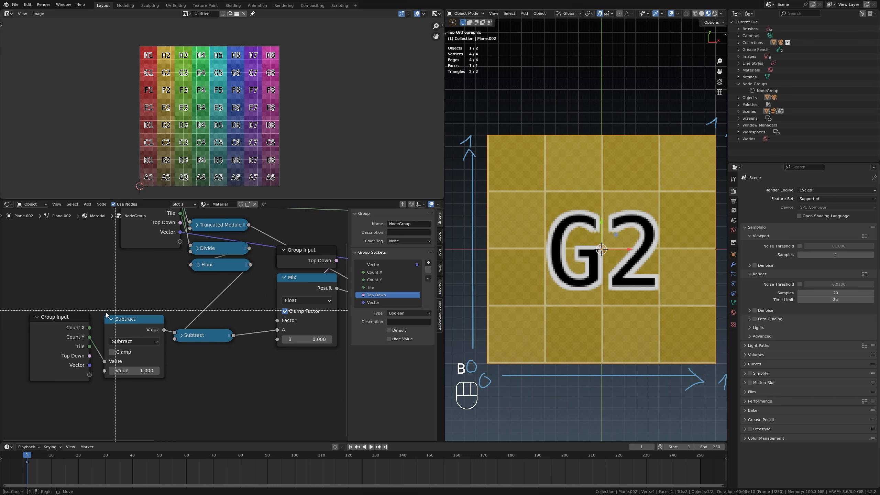
drag(35, 323, 223, 371)
key(g)
click(246, 349)
click(218, 354)
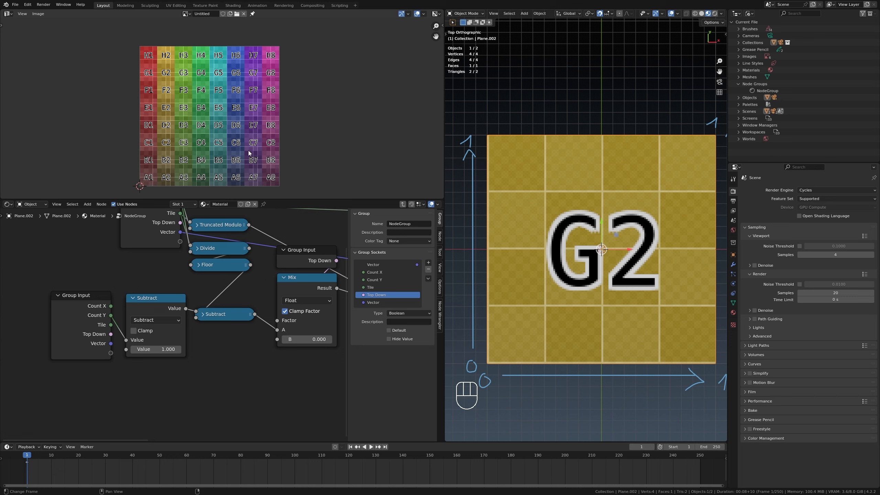
scroll(213, 285, up, 1)
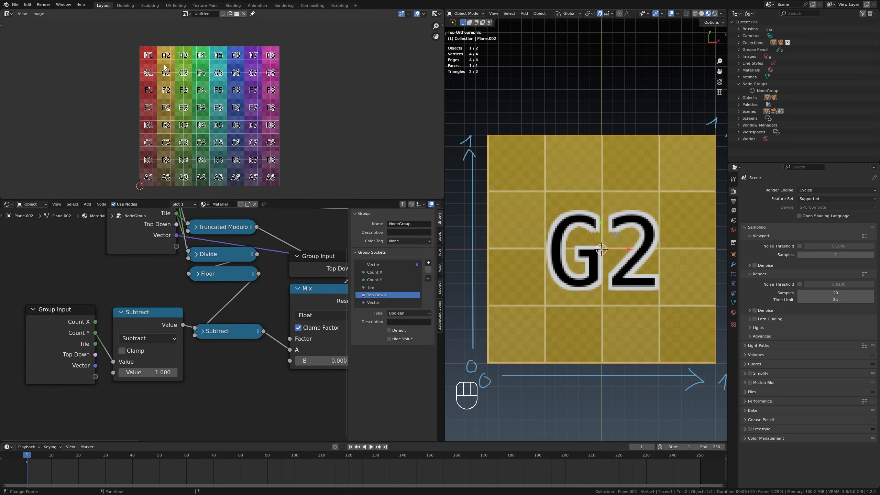
mouse_move(132, 311)
mouse_down()
mouse_move(146, 335)
mouse_move(133, 299)
mouse_up()
right_click(134, 298)
click(134, 298)
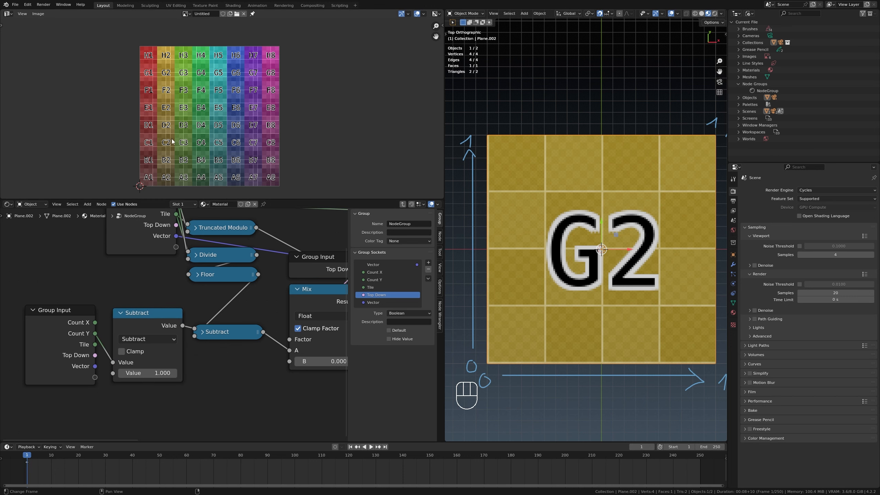
Hide the unused sockets of the Count Y Group Input and reposition it with both Subtract nodes beside the Mix node
scroll(55, 341, up, 2)
click(57, 342)
key(ctrl+h)
click(159, 276)
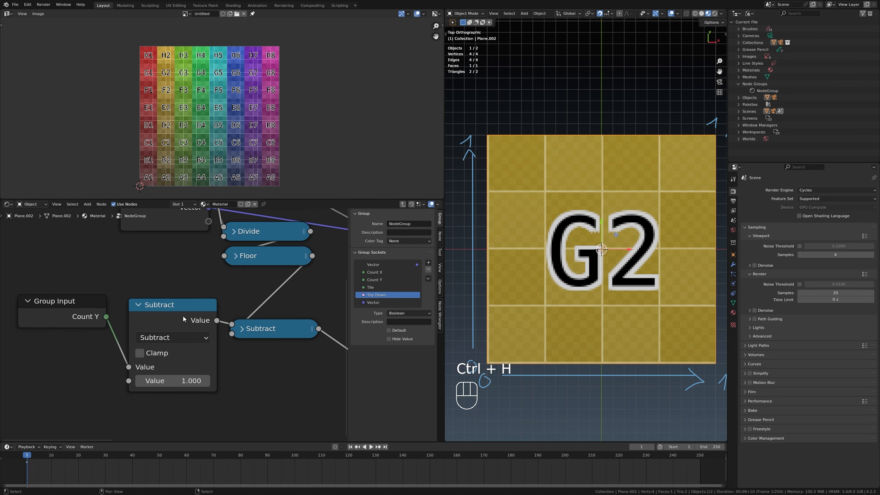
scroll(175, 323, down, 5)
key(b)
drag(67, 314, 252, 351)
key(g)
click(246, 344)
click(262, 362)
Move the second Subtract's link from Mix input A to B and connect the Floor result to A
middle_drag(234, 285, 212, 330)
scroll(185, 320, up, 2)
mouse_move(233, 348)
mouse_down()
mouse_move(220, 347)
mouse_move(227, 364)
mouse_up()
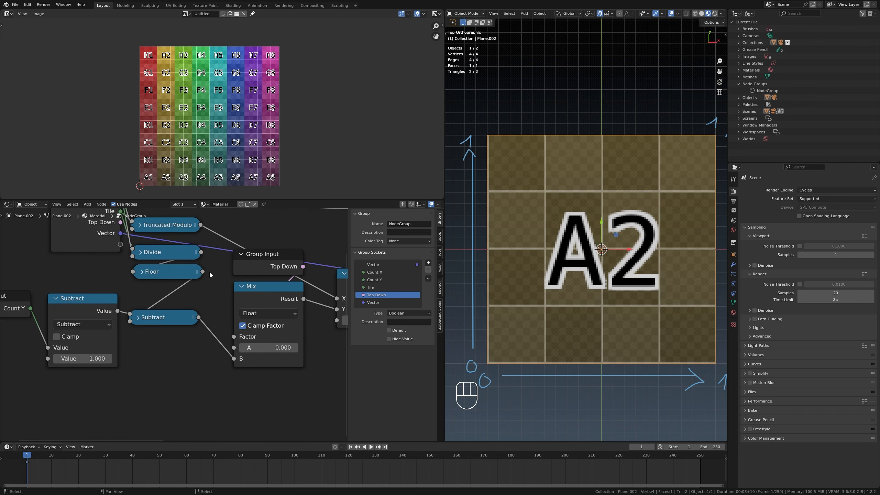
drag(204, 272, 234, 347)
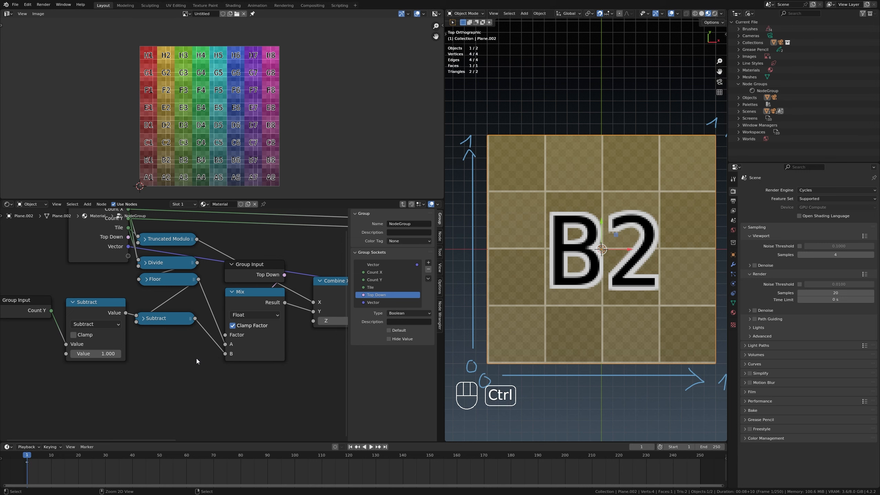
Exit the node group, reset its Tile value to 0 and enable Top Down
key(ctrl+Tab)
key(BackSpace)
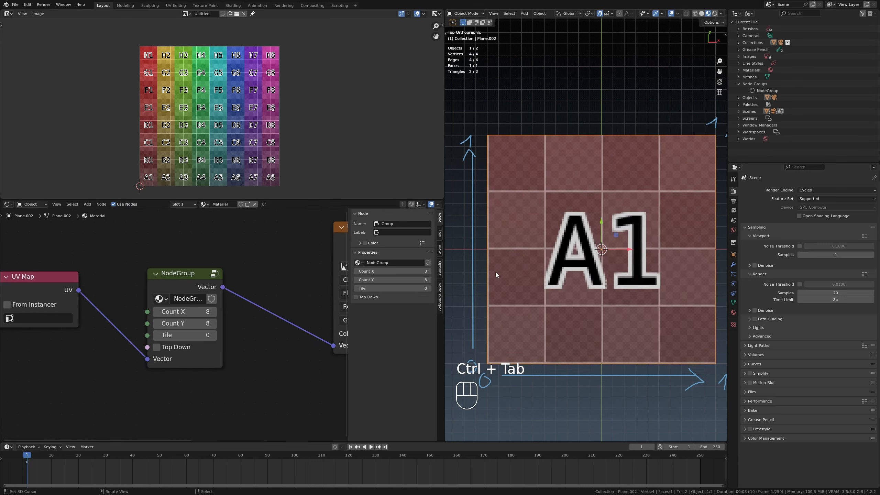
scroll(228, 357, up, 1)
scroll(228, 357, up, 1)
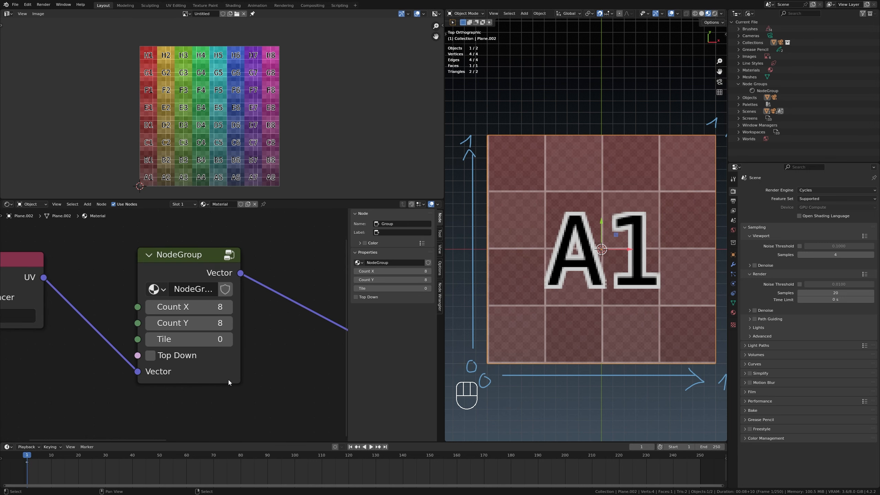
click(176, 356)
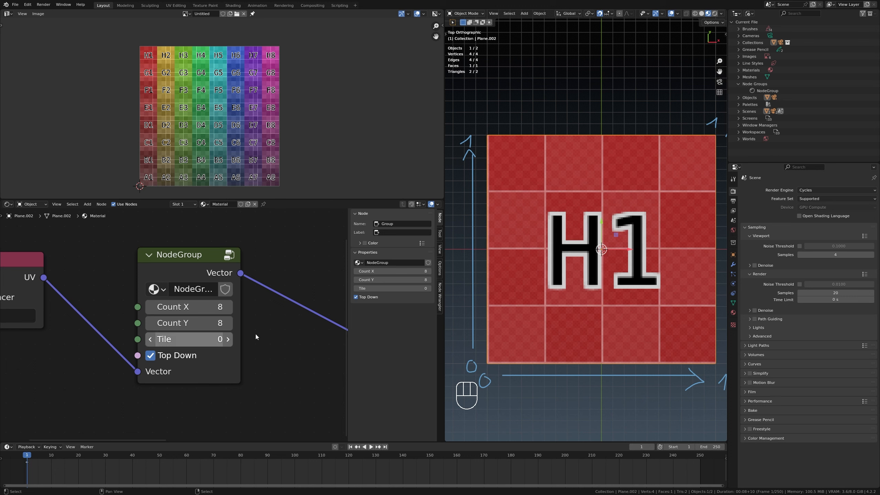
scroll(173, 324, up, 1)
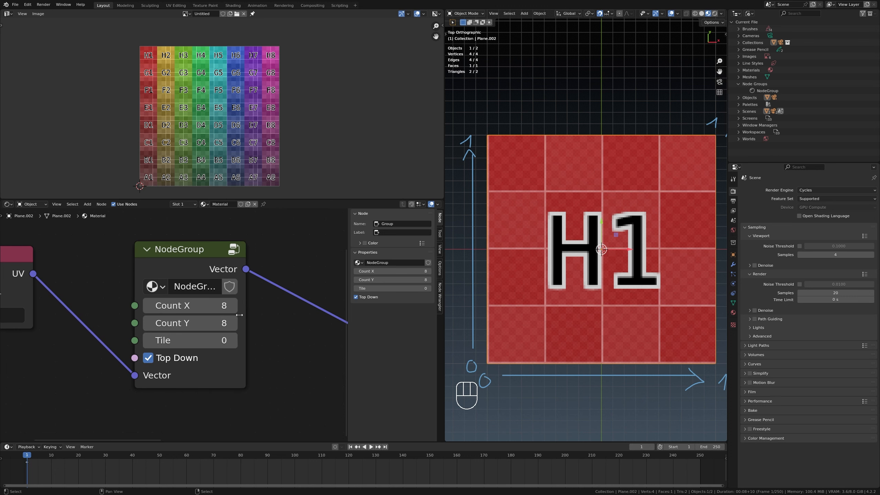
Raise the node group's Tile value one at a time to 8 to check the order of the first row
click(236, 345)
click(237, 345)
click(237, 345)
click(236, 346)
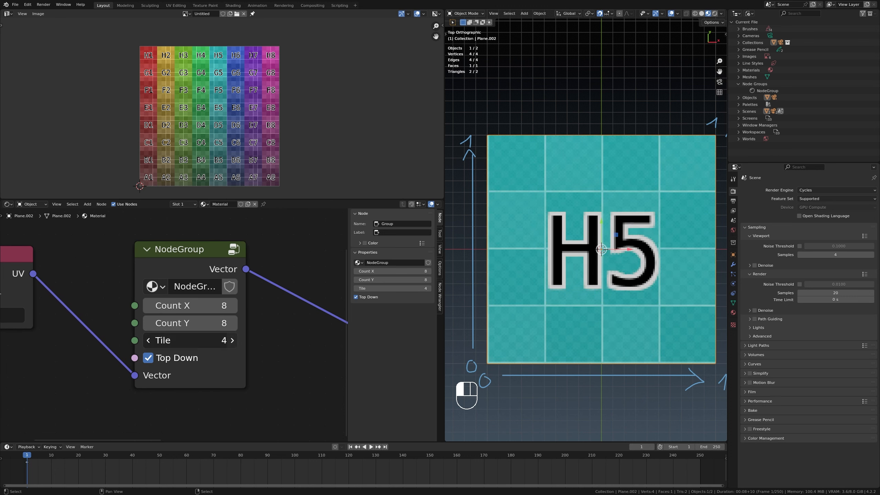
click(237, 346)
click(237, 345)
click(236, 345)
click(236, 345)
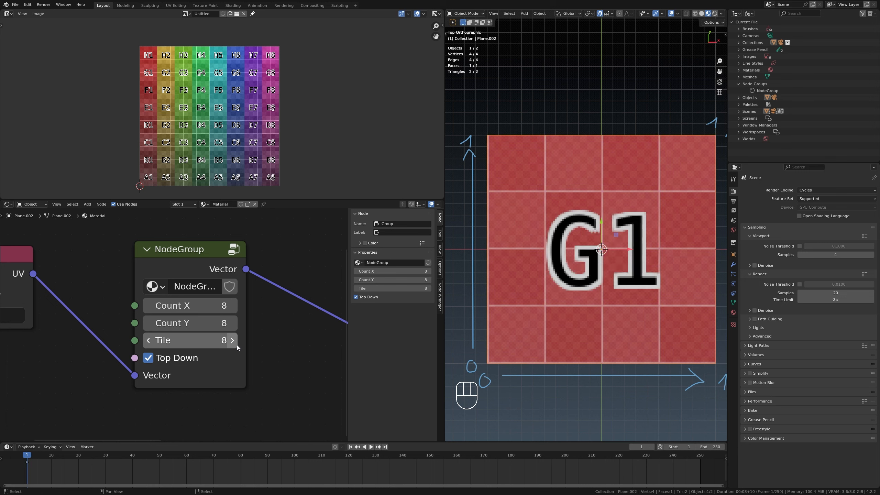
Continue raising Tile through the second row, then scrub it to 62 and raise it to 64 to check the final tiles
click(237, 345)
click(236, 346)
click(237, 346)
click(236, 345)
click(237, 345)
drag(218, 343, 505, 332)
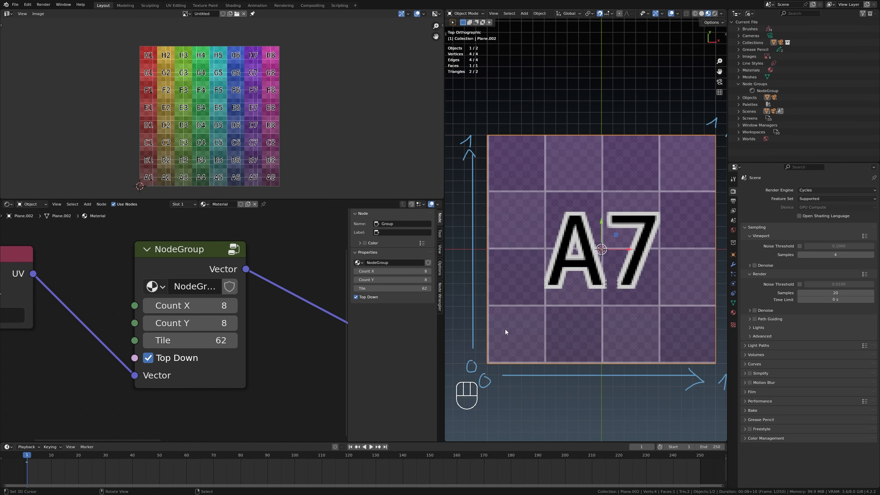
click(232, 343)
click(233, 342)
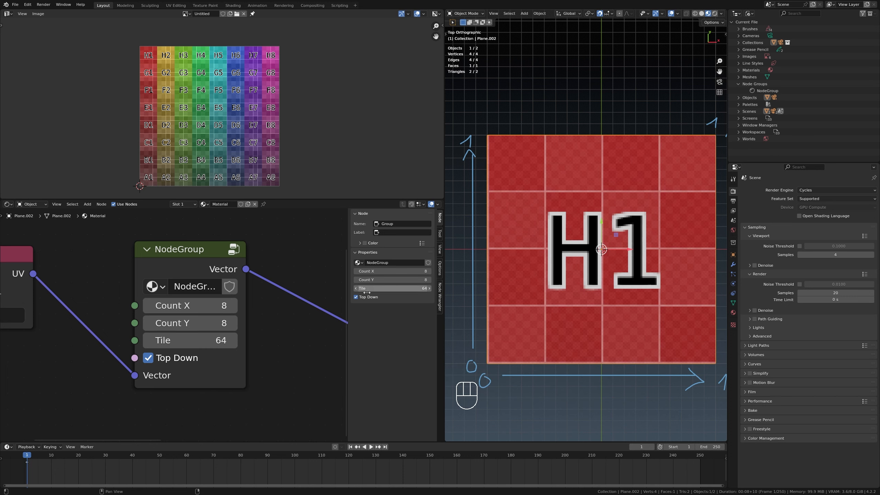
scroll(266, 347, down, 2)
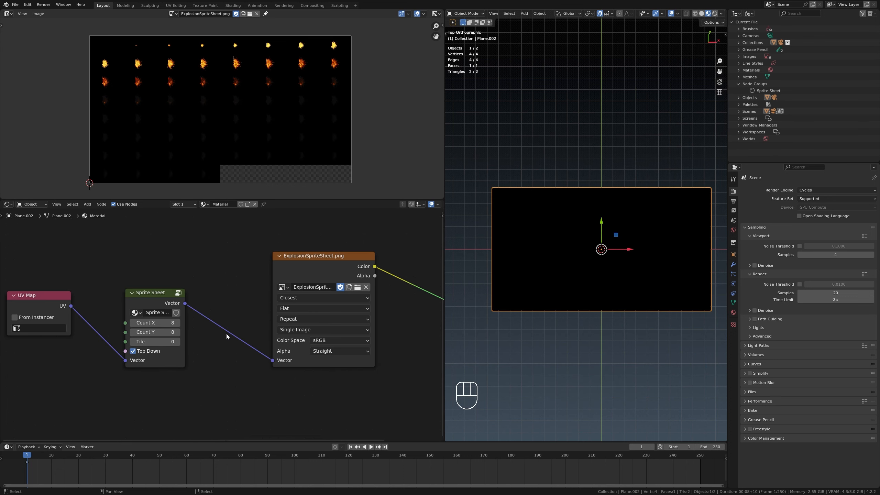
Deselect the plane and raise the Sprite Sheet node's Tile value to 54 to preview the explosion frames
key(alt+a)
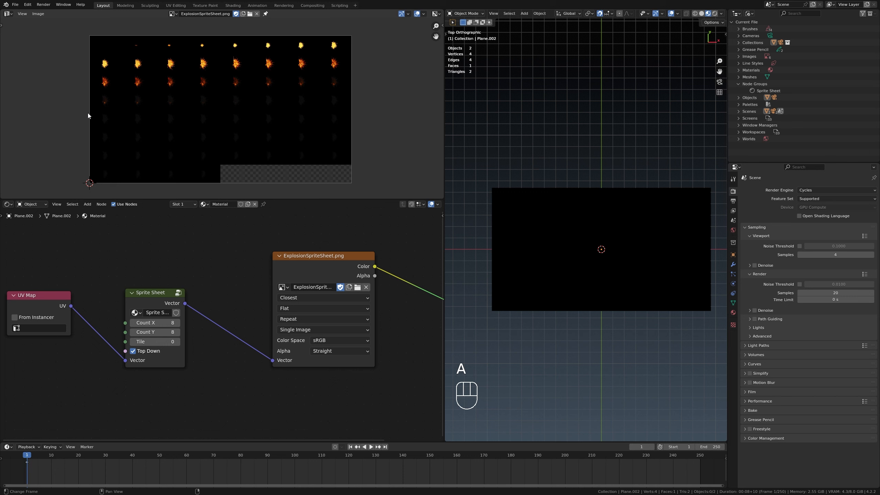
scroll(186, 293, up, 2)
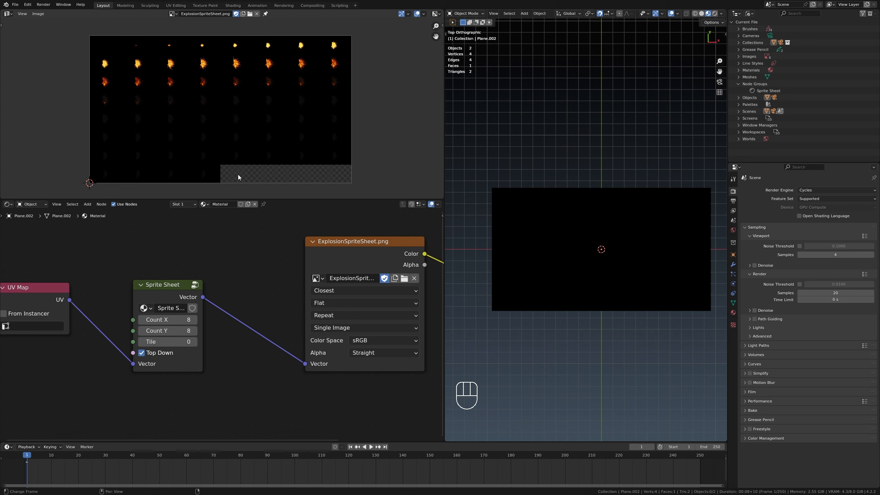
scroll(269, 308, up, 3)
middle_drag(270, 309, 280, 294)
scroll(215, 319, down, 2)
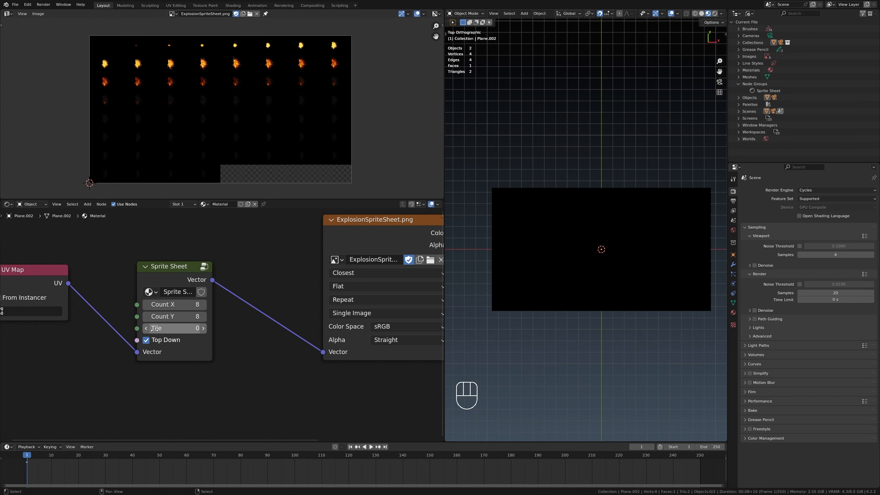
drag(175, 328, 226, 345)
scroll(227, 345, up, 2)
click(196, 330)
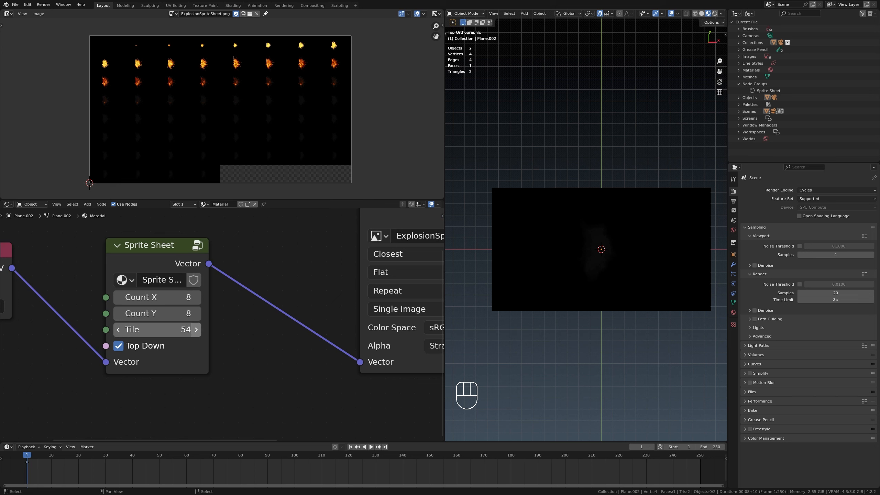
Raise the Sprite Sheet Tile value further to 61 to examine the last frames and the empty tiles
click(196, 330)
click(197, 329)
click(196, 333)
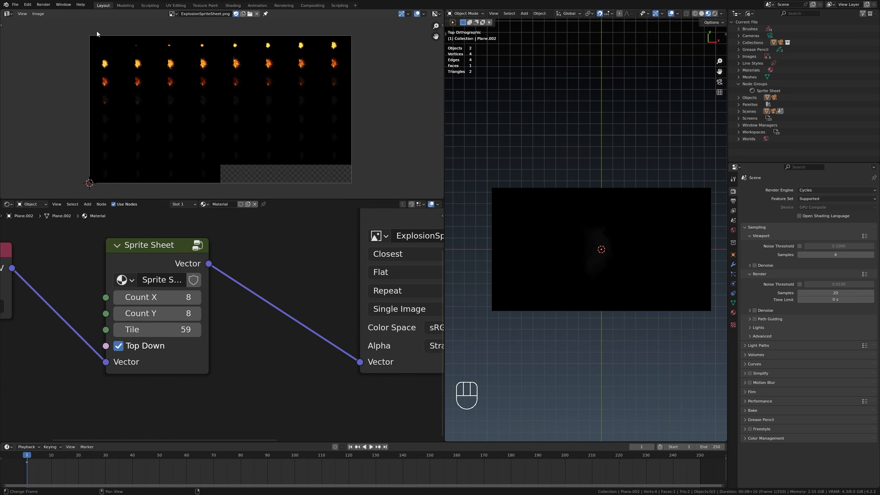
click(196, 331)
click(196, 331)
scroll(220, 313, down, 1)
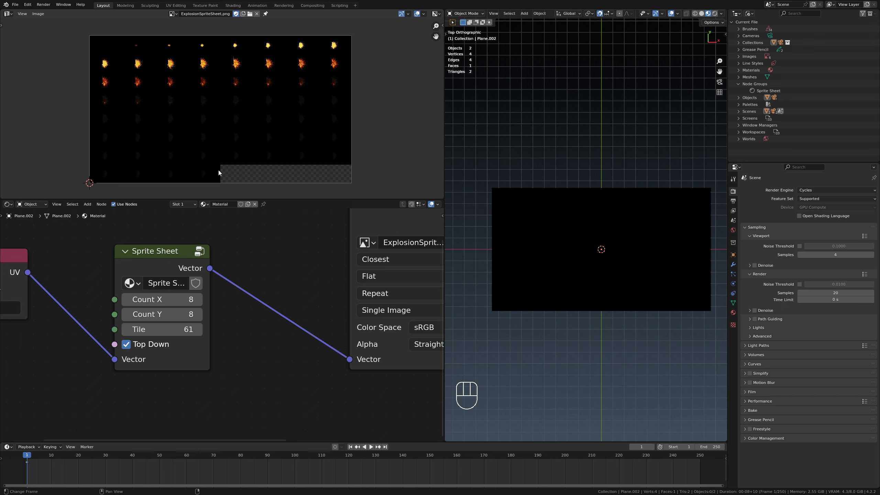
Open the Sprite Sheet node group for editing
scroll(340, 172, down, 1)
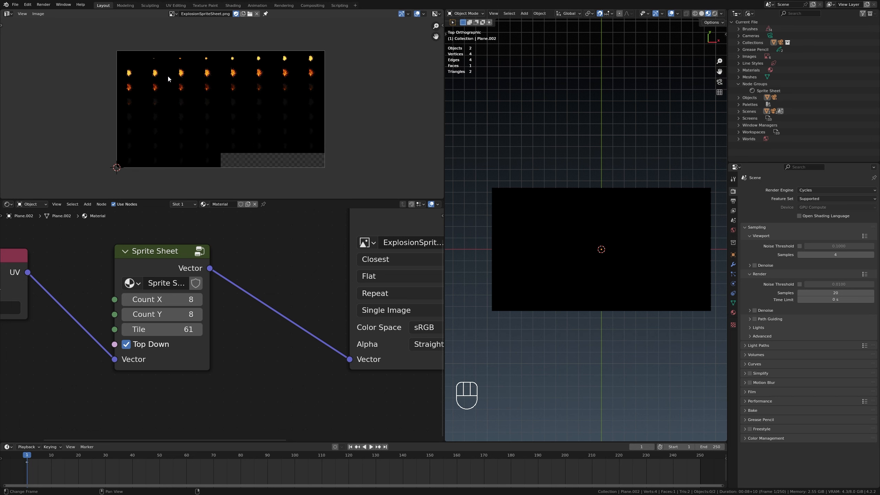
drag(241, 295, 214, 287)
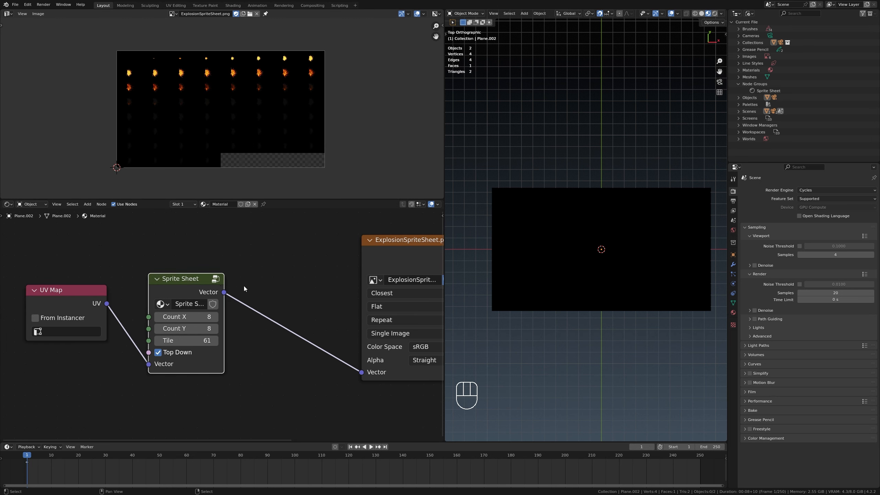
click(243, 287)
scroll(239, 285, up, 3)
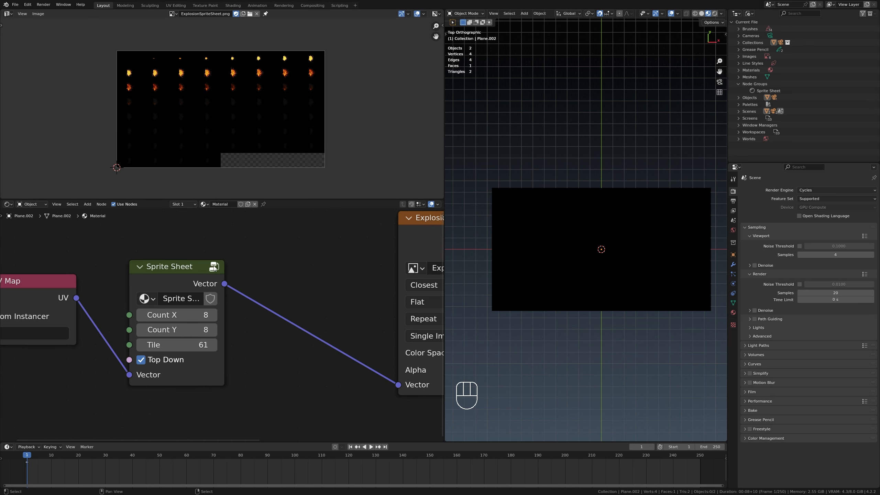
click(214, 266)
middle_drag(201, 290, 249, 284)
Separate the Group Input into copies for Tile and for Count X and Count Y, bundling the Tile links through a reroute
key(b)
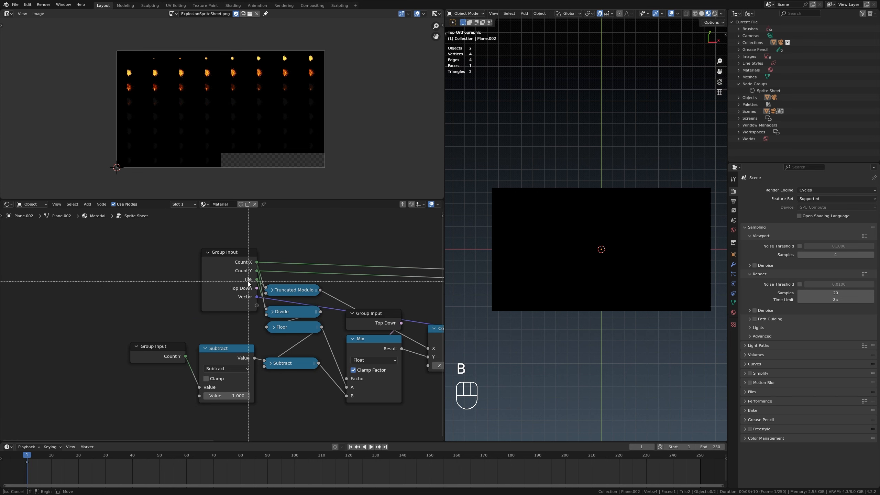
drag(224, 279, 98, 282)
scroll(98, 282, down, 1)
key(shift+d)
click(176, 249)
key(a)
shift+right_drag(114, 298, 111, 327)
key(g)
drag(158, 240, 138, 262)
key(ctrl+h)
key(a)
key(b)
key(ctrl+x)
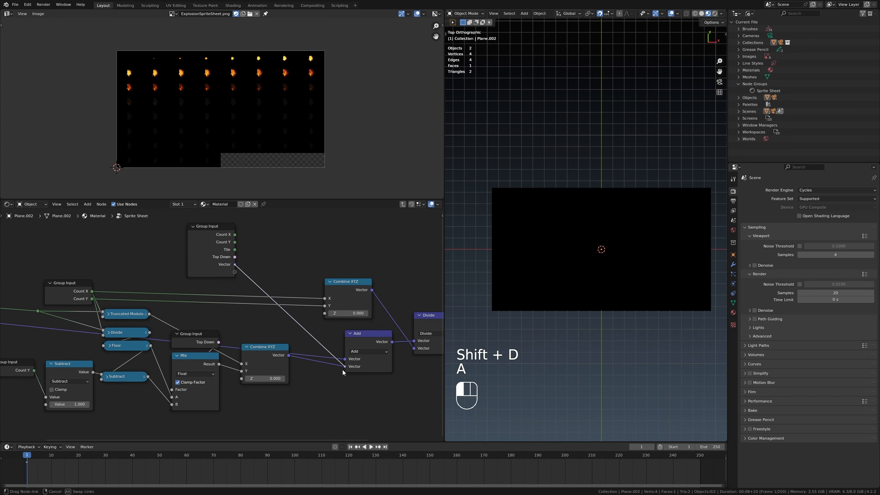
Connect a Group Input copy's Vector output to the Add node and hide the unused sockets on the copies
key(ctrl+z)
key(ctrl+z)
drag(234, 257, 315, 332)
key(ctrl+h)
key(ctrl+h)
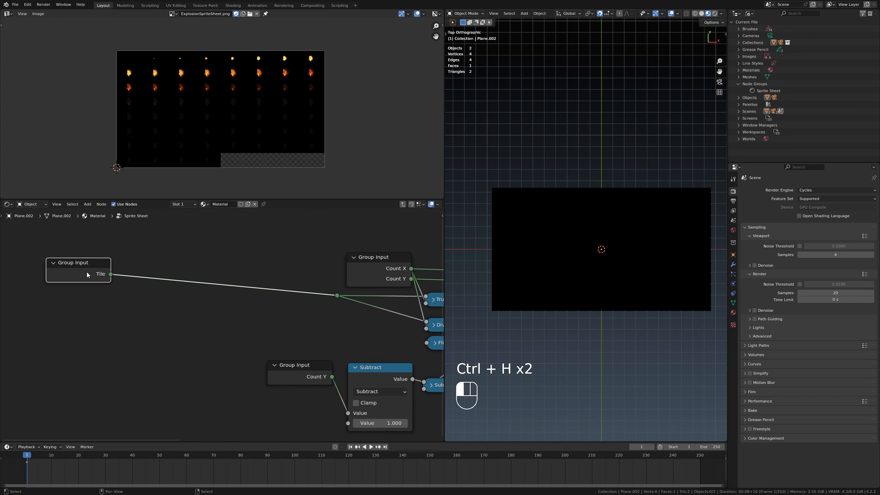
Show all sockets of the Tile Group Input node and duplicate the group's Tile socket as Sheet Length
key(ctrl+h)
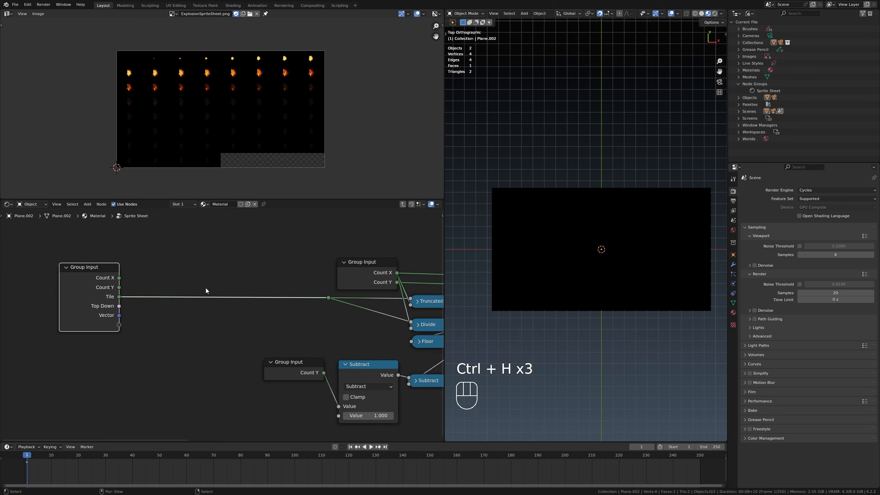
key(n)
click(382, 287)
click(428, 279)
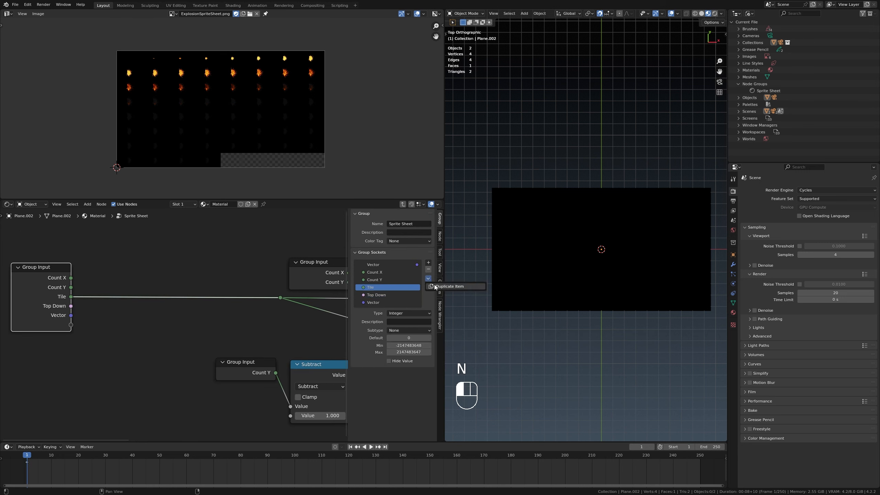
click(436, 286)
double_click(370, 295)
text(She)
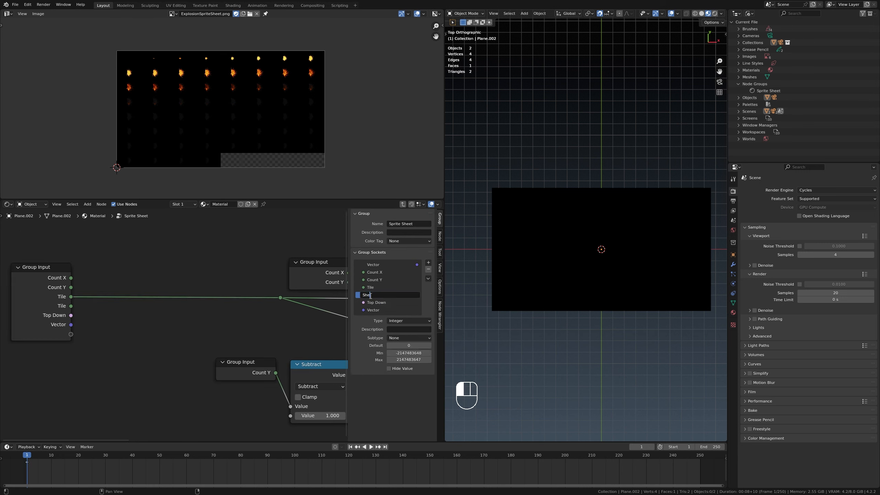
text(et Length)
key(Return)
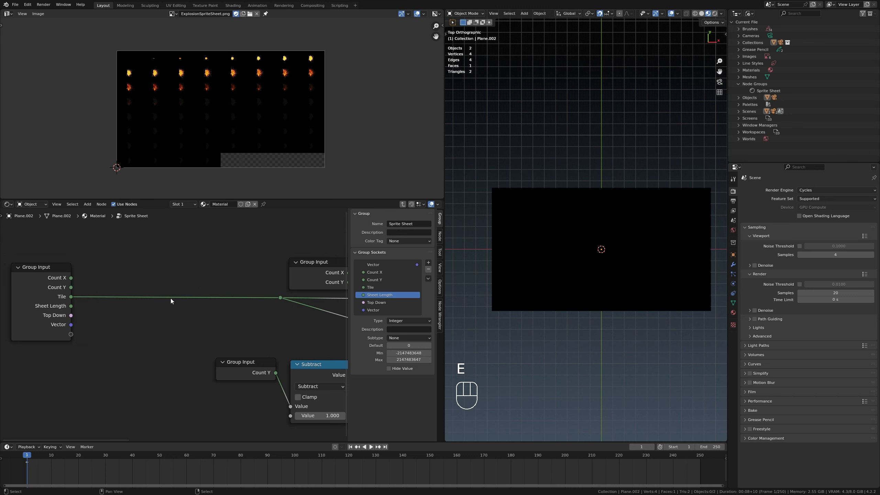
Add a Truncated Modulo node fed by the Group Input's Tile and Sheet Length outputs
scroll(171, 299, up, 1)
drag(141, 297, 221, 313)
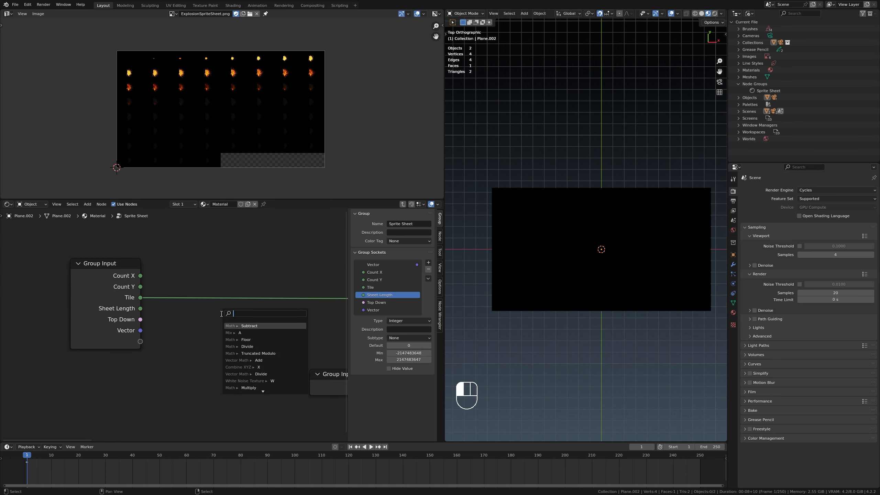
text(modu)
click(251, 333)
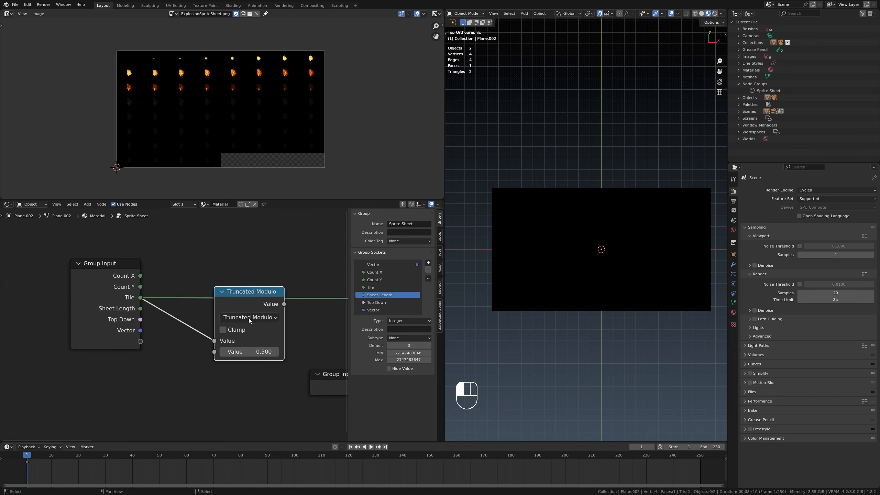
click(180, 304)
drag(140, 309, 219, 354)
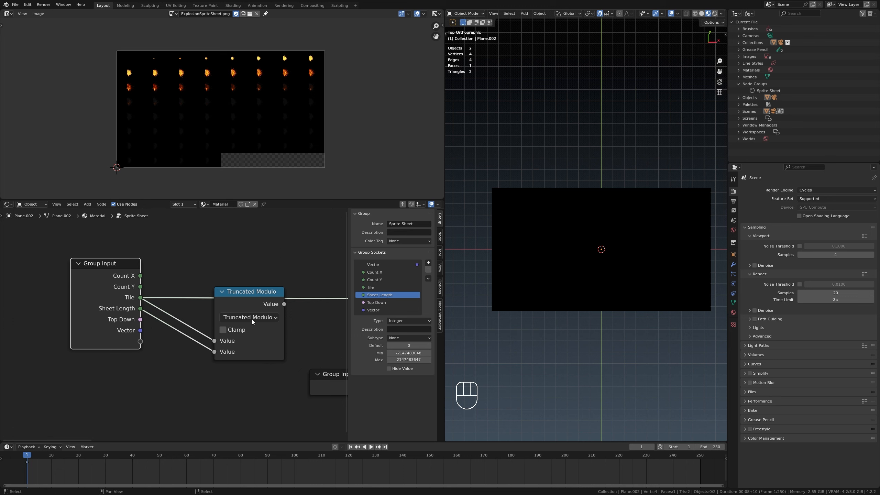
Collapse the new Truncated Modulo node, connect its output to the Tile reroute and move it closer to the Group Input
click(222, 292)
drag(228, 292, 210, 316)
click(263, 290)
middle_drag(263, 289, 142, 311)
drag(144, 337, 255, 322)
middle_drag(24, 323, 120, 304)
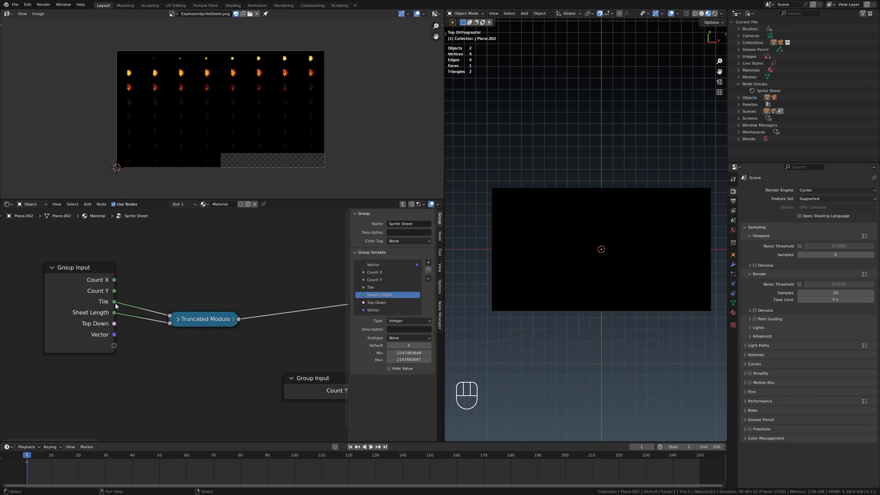
scroll(123, 306, up, 1)
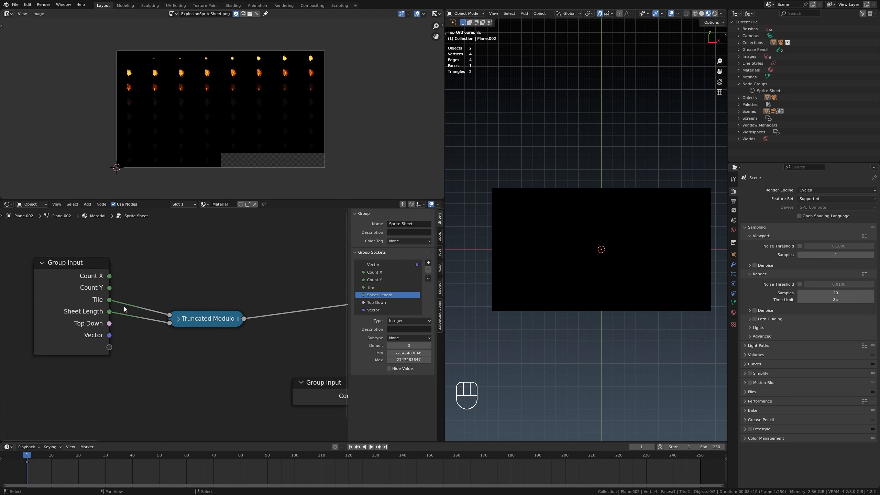
middle_drag(67, 314, 61, 318)
drag(211, 326, 178, 325)
scroll(200, 310, down, 1)
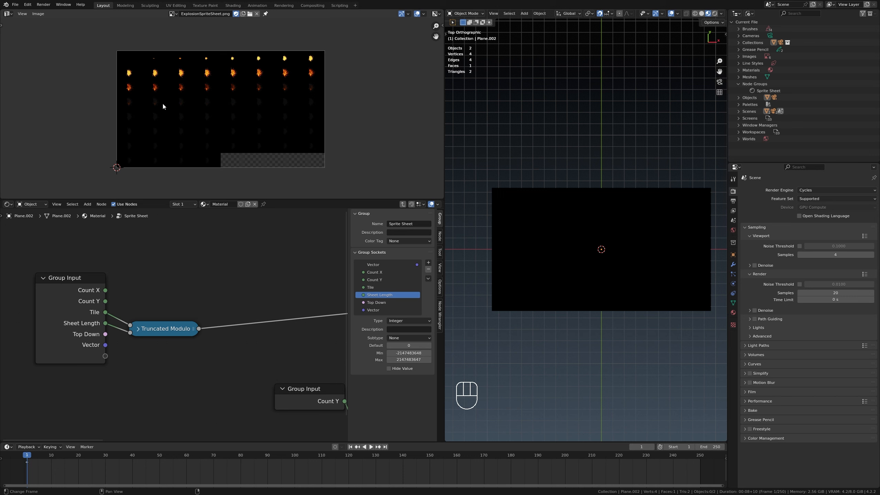
Add a Greater Than node driven by Sheet Length and set its threshold to 0
scroll(268, 288, up, 1)
drag(94, 323, 210, 260)
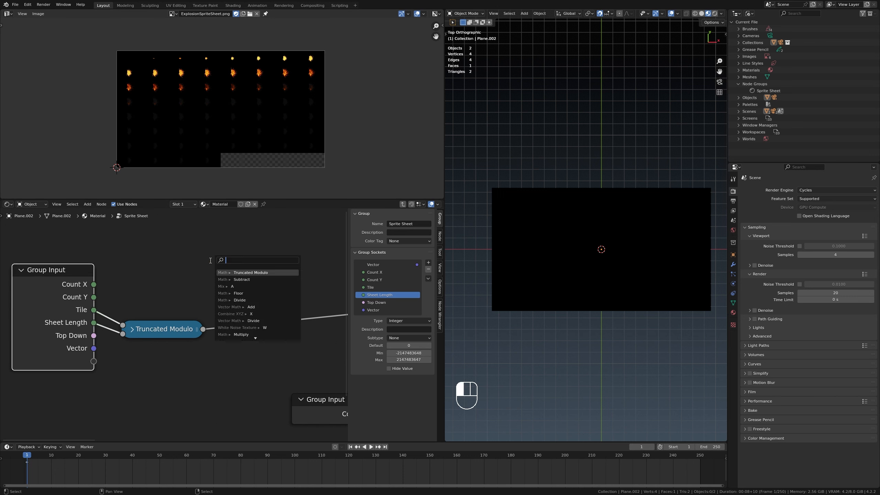
text(gre)
key(Return)
click(117, 230)
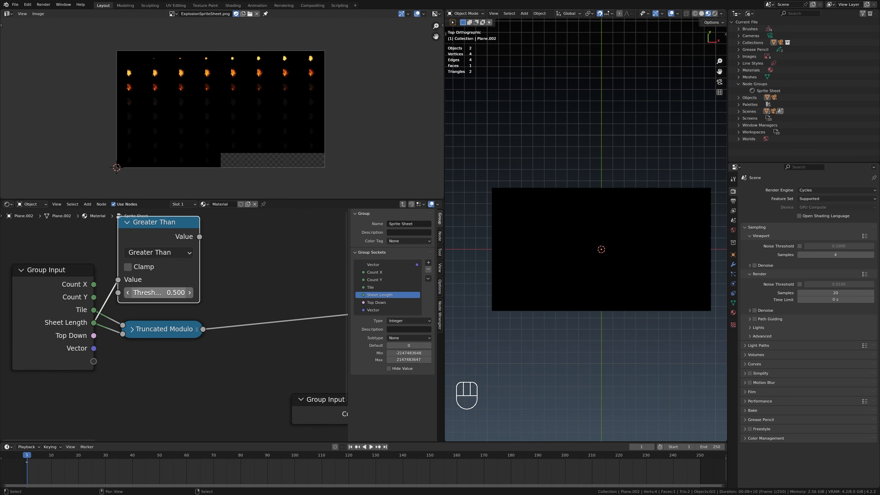
click(166, 293)
text(0)
key(Return)
middle_drag(240, 281, 202, 303)
key(a)
Duplicate the Mix node, collapse the copy and place it between the new Truncated Modulo node and the Tile reroute
scroll(243, 302, down, 10)
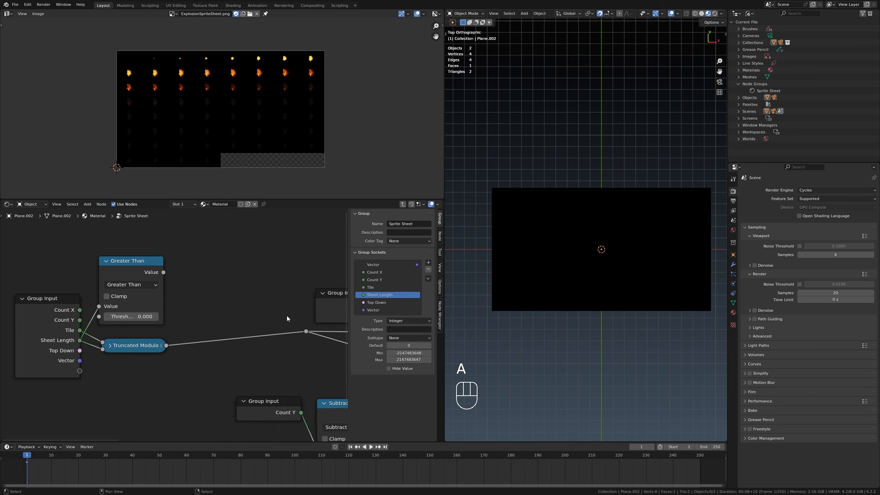
middle_drag(334, 374, 245, 353)
click(277, 343)
key(shift+d)
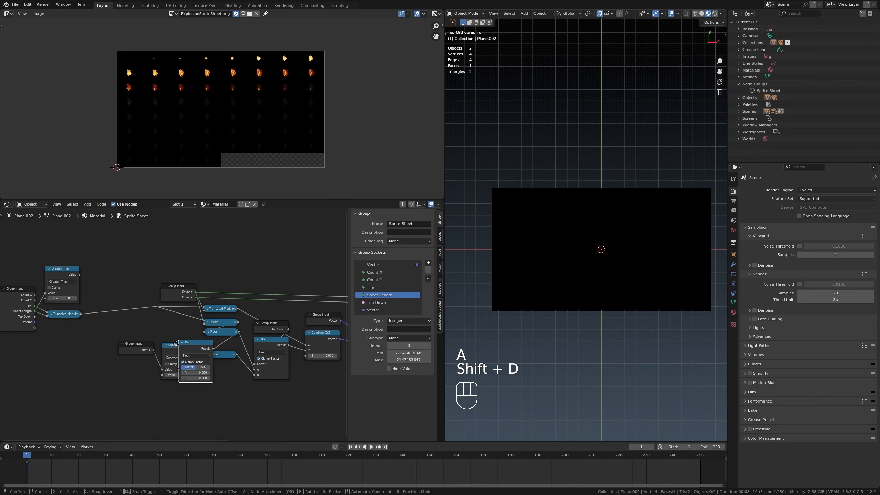
click(133, 246)
scroll(134, 255, up, 1)
middle_drag(135, 258, 244, 307)
key(h)
scroll(244, 307, up, 3)
key(f)
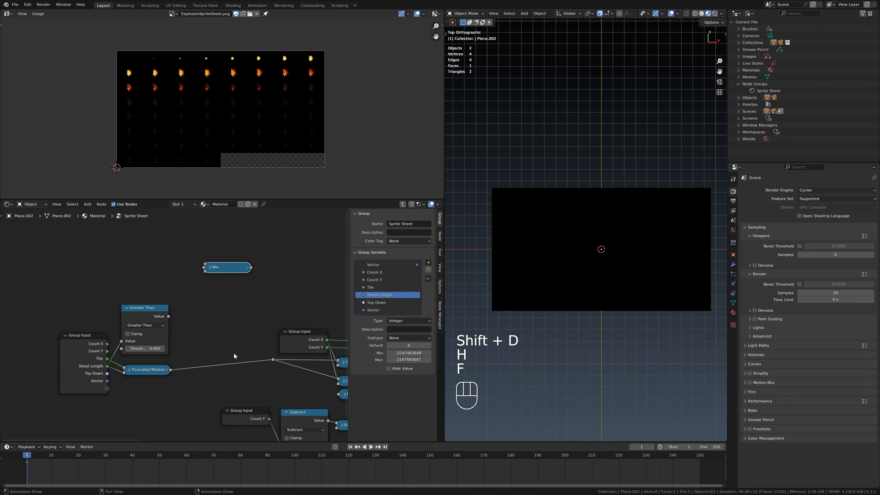
key(g)
click(240, 379)
key(a)
Wire Greater Than to the Mix factor, Tile to A and Truncated Modulo to B, and connect the Mix result to the reroute
scroll(145, 361, up, 5)
drag(176, 296, 214, 331)
drag(180, 376, 213, 347)
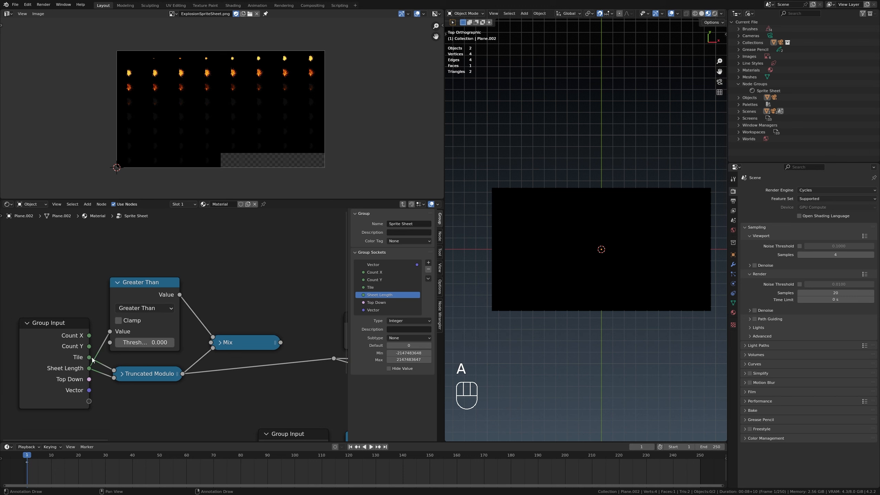
drag(89, 357, 211, 343)
click(274, 314)
middle_drag(274, 314, 174, 311)
drag(181, 339, 228, 351)
Hide the unused sockets on the Group Input supplying Tile and Sheet Length, and leave the node group
middle_drag(141, 305, 259, 281)
click(55, 316)
key(ctrl+h)
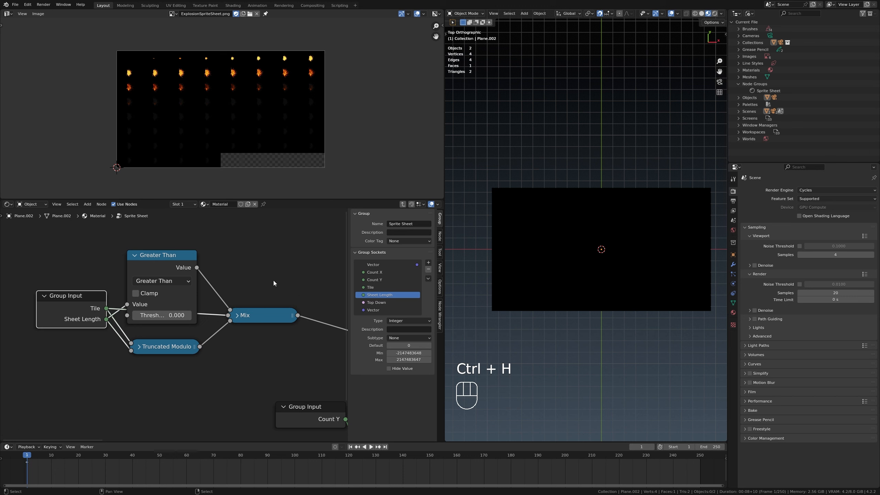
click(145, 332)
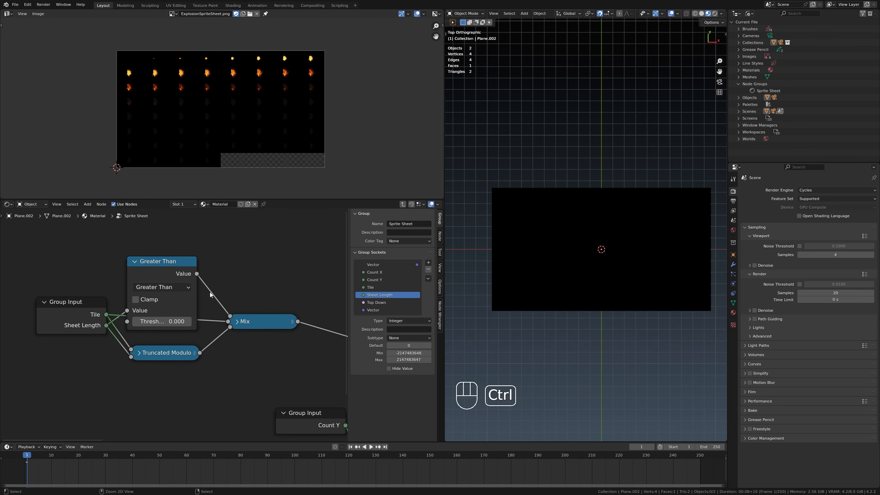
key(ctrl+Tab)
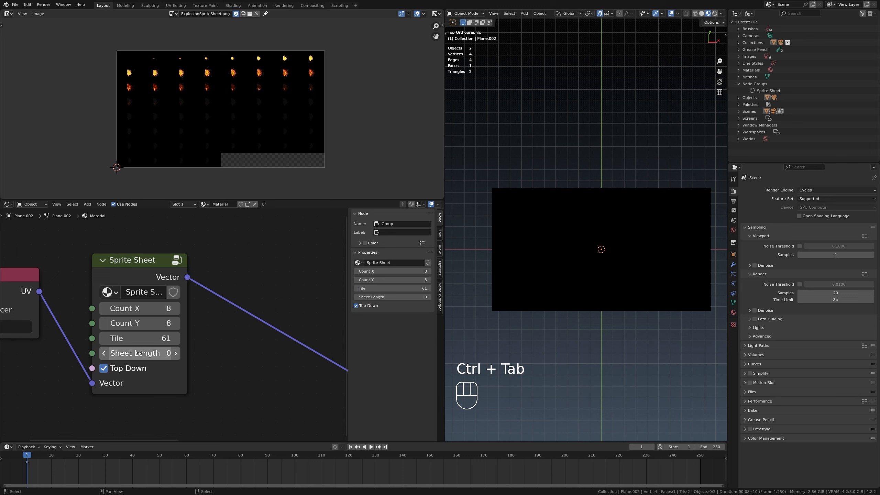
Lower the Sprite Sheet node's Tile value to 60 and raise it back to 61 to check the result without a sheet length
mouse_move(138, 338)
mouse_down()
mouse_move(173, 338)
mouse_move(139, 338)
mouse_up()
scroll(139, 341, up, 2)
click(93, 343)
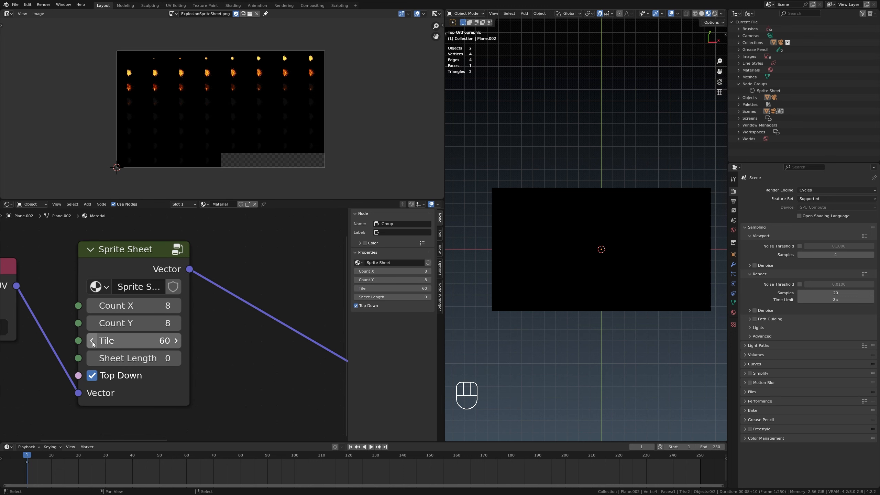
click(176, 340)
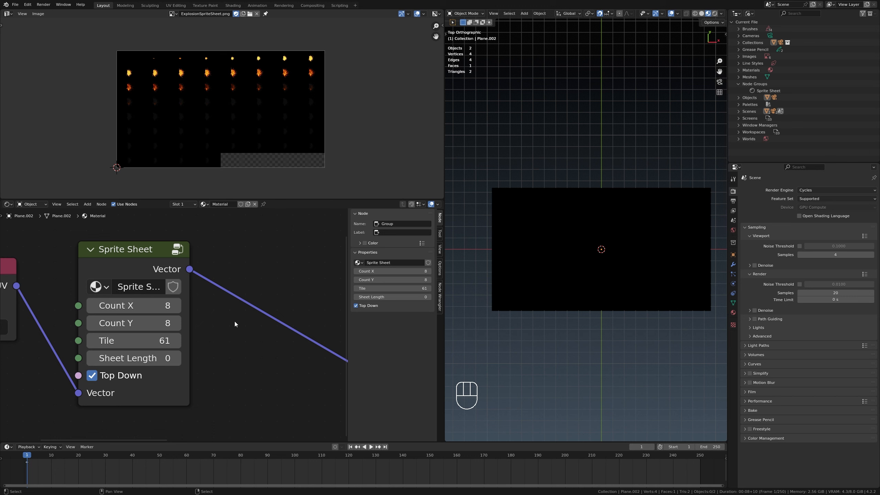
Set the Sprite Sheet node's Sheet Length to 60
double_click(163, 359)
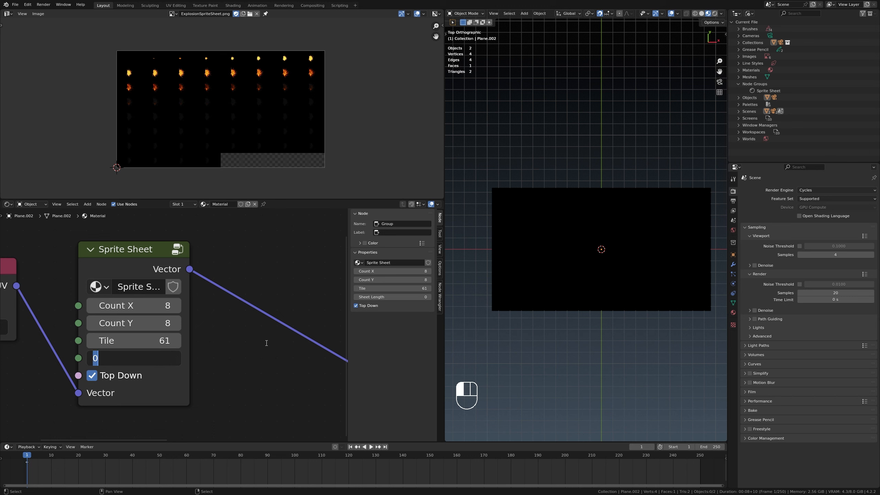
text(60)
key(Return)
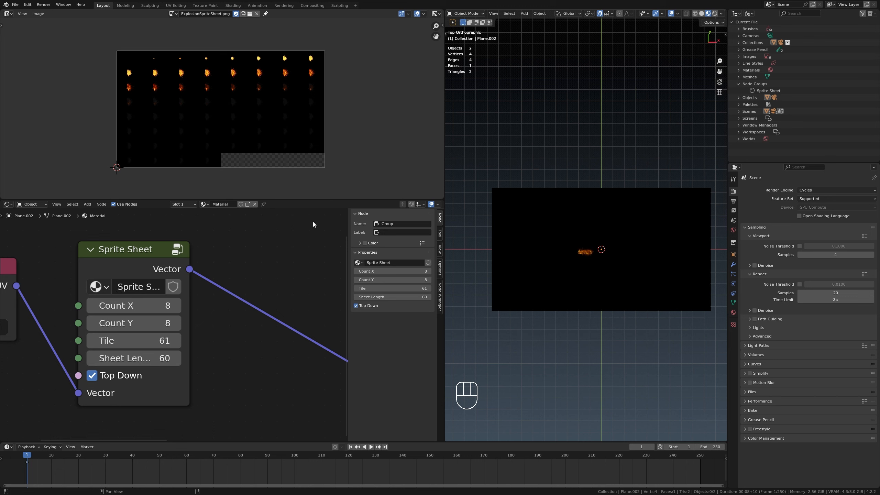
Lower Tile to 59, then raise it past the sheet length to check that the explosion frames loop
scroll(139, 43, up, 2)
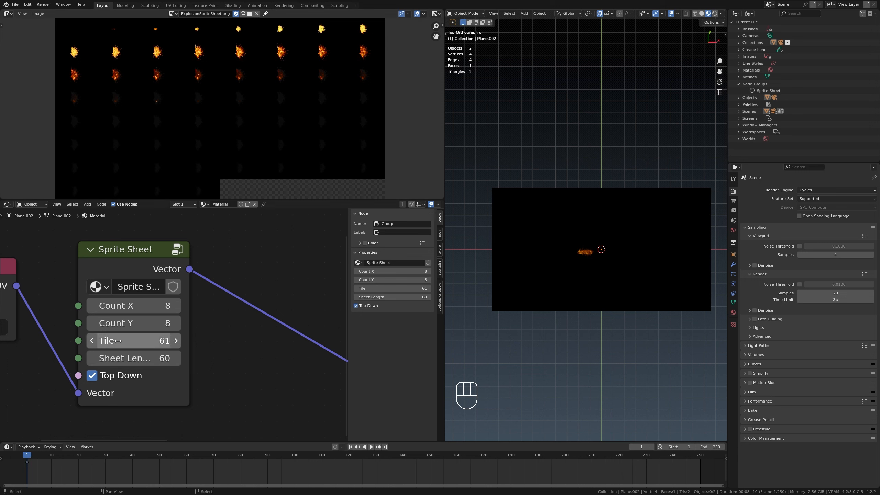
click(88, 345)
click(91, 342)
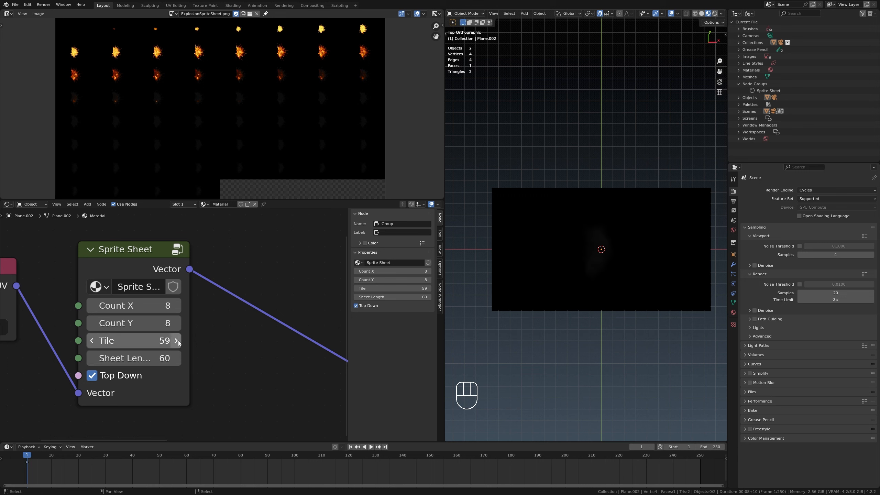
click(179, 341)
drag(179, 343, 132, 340)
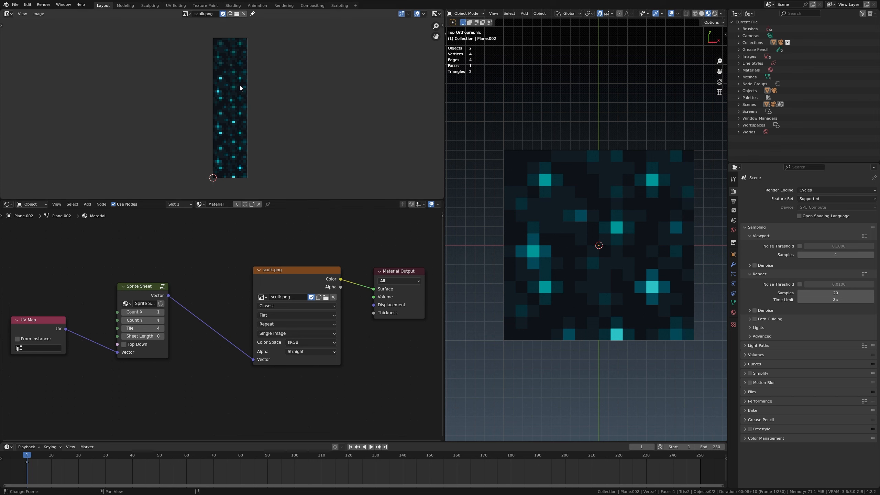
Set the Sprite Sheet node's Tile value to 0 in the sculk.png material
scroll(272, 284, up, 1)
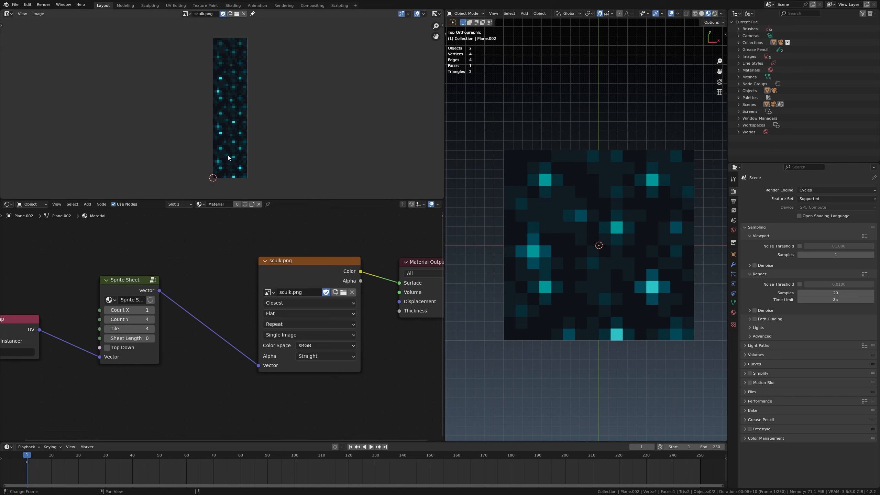
middle_drag(269, 296, 253, 300)
middle_drag(171, 293, 245, 289)
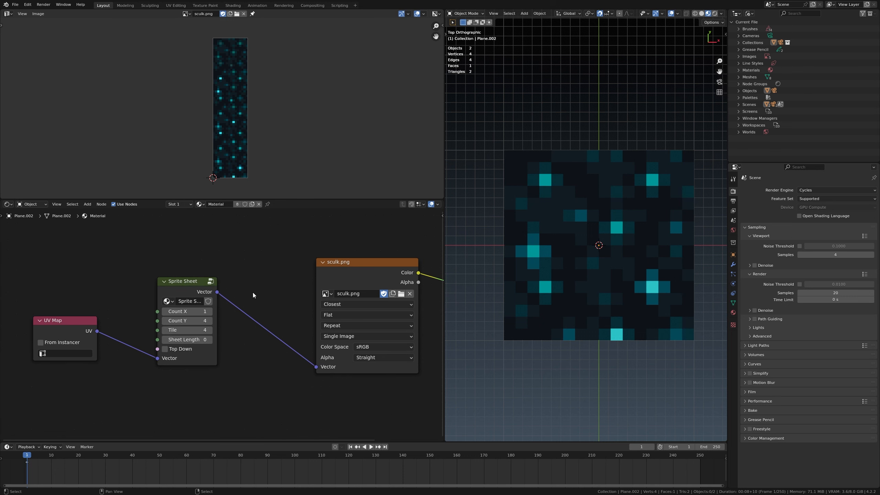
click(187, 330)
text(0)
key(Return)
scroll(270, 301, up, 1)
scroll(236, 314, up, 1)
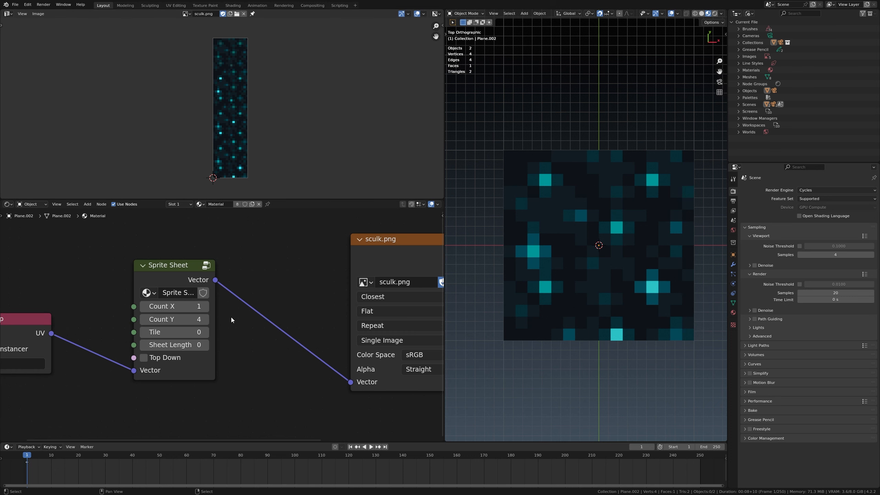
Raise the Sprite Sheet node's Tile value stepwise to 8 to cycle through the sculk frames
click(206, 332)
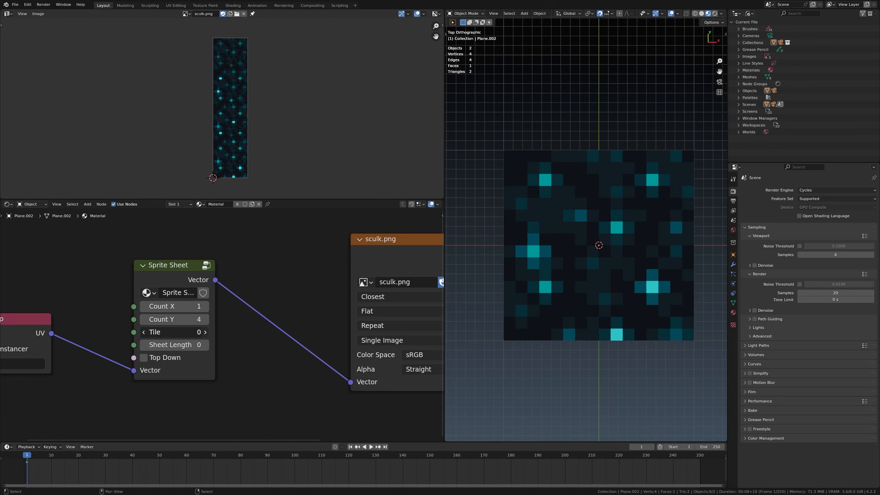
click(206, 332)
click(206, 332)
click(206, 333)
click(206, 332)
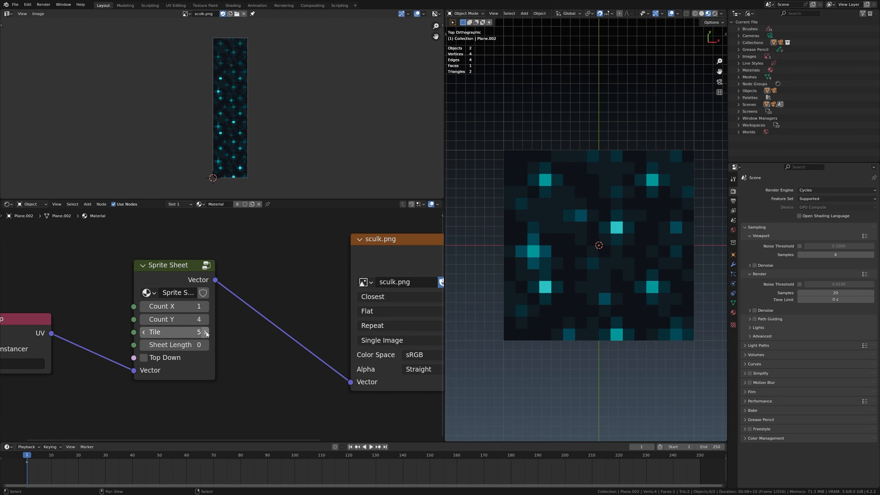
click(206, 332)
click(206, 333)
click(207, 333)
Switch the texture node's image to 4xTileGrid.png and display the same image in the image editor
scroll(349, 290, up, 1)
middle_drag(350, 289, 282, 294)
click(298, 286)
click(348, 304)
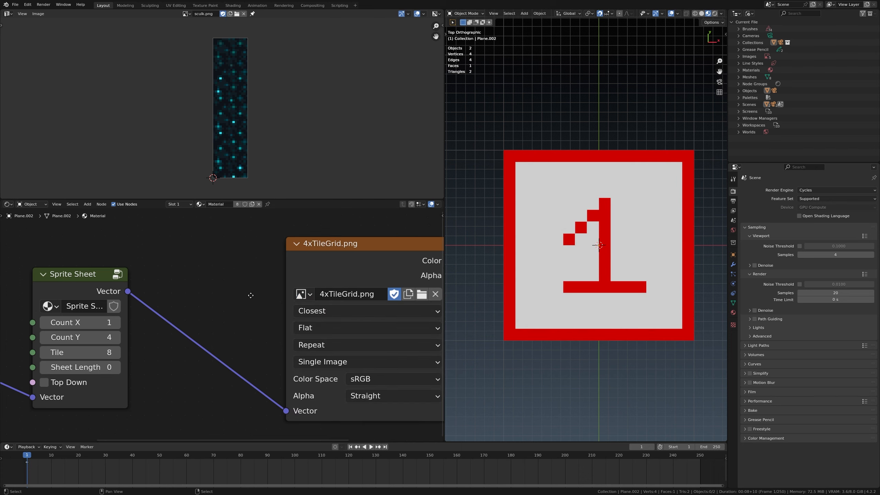
scroll(347, 312, down, 1)
middle_drag(347, 312, 332, 344)
click(187, 14)
click(201, 25)
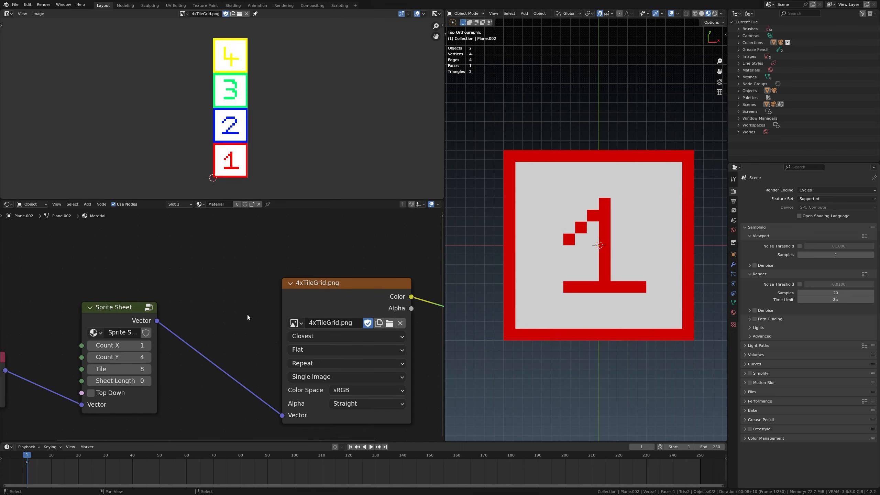
Raise Tile stepwise to 18 to check how the numbered tiles loop, and reset it to 0
middle_drag(291, 316, 279, 300)
scroll(196, 334, down, 1)
middle_drag(196, 335, 266, 301)
scroll(217, 317, up, 1)
click(216, 315)
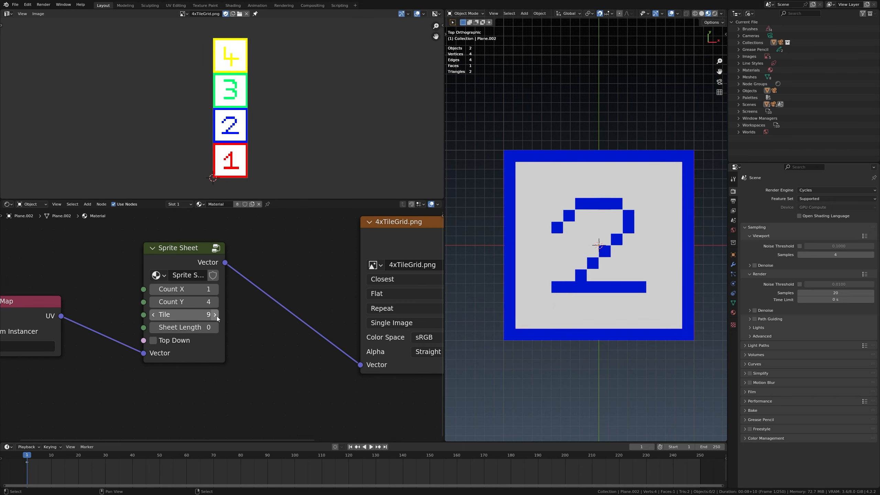
click(215, 315)
click(215, 315)
click(215, 315)
click(216, 314)
click(216, 315)
click(215, 315)
click(215, 315)
click(215, 315)
double_click(216, 315)
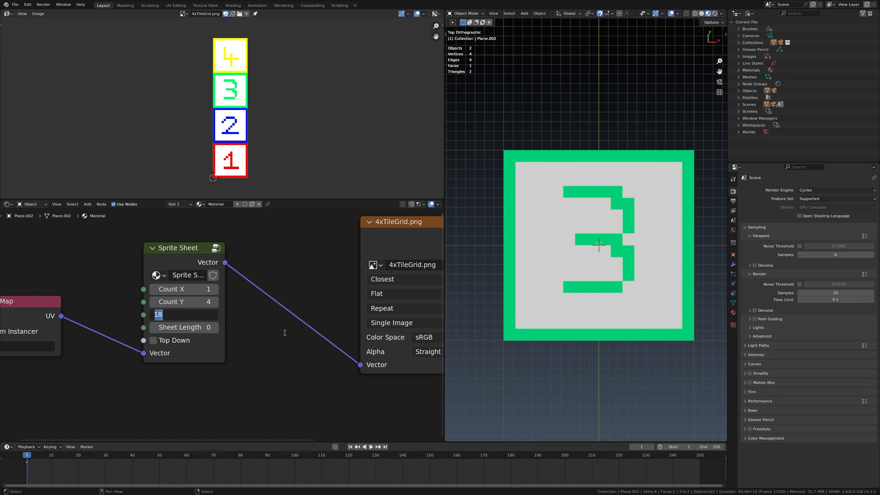
text(0)
key(Return)
Move the 4xTileGrid.png texture node closer to the Sprite Sheet node
scroll(282, 329, down, 5)
middle_drag(282, 329, 228, 341)
drag(335, 286, 278, 287)
click(299, 241)
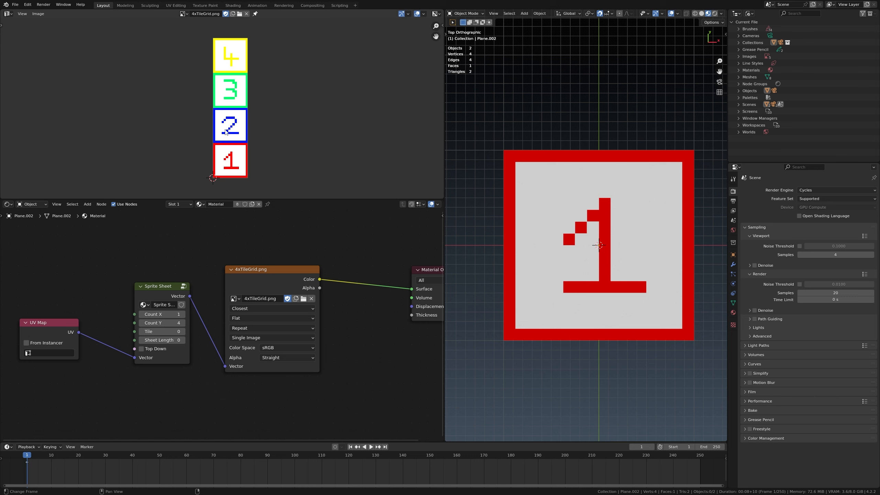
Duplicate the Sprite Sheet and 4xTileGrid.png nodes below the originals, and connect the UV Map to the duplicate Sprite Sheet's Vector input
scroll(212, 263, up, 3)
middle_drag(202, 330, 241, 329)
scroll(241, 329, down, 2)
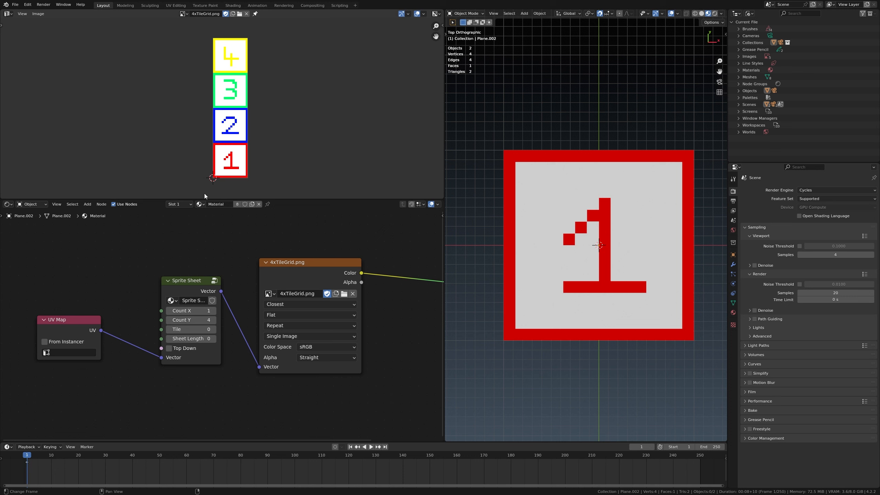
scroll(219, 284, up, 1)
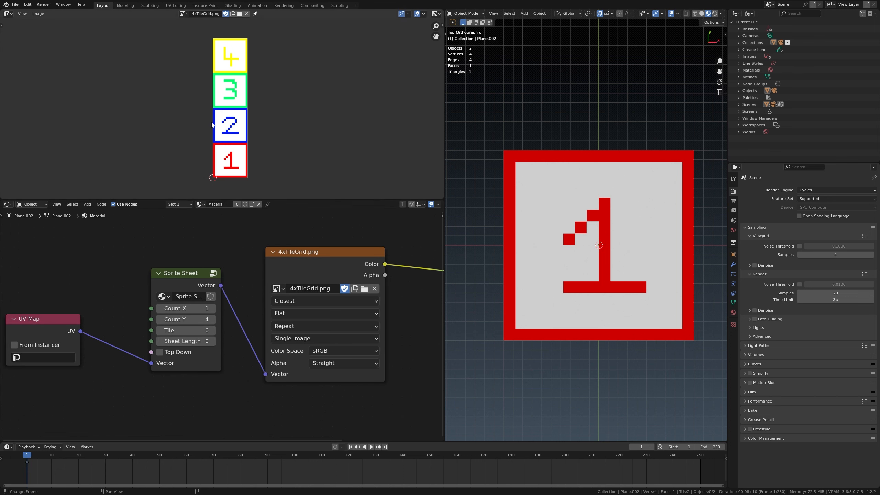
scroll(252, 298, down, 1)
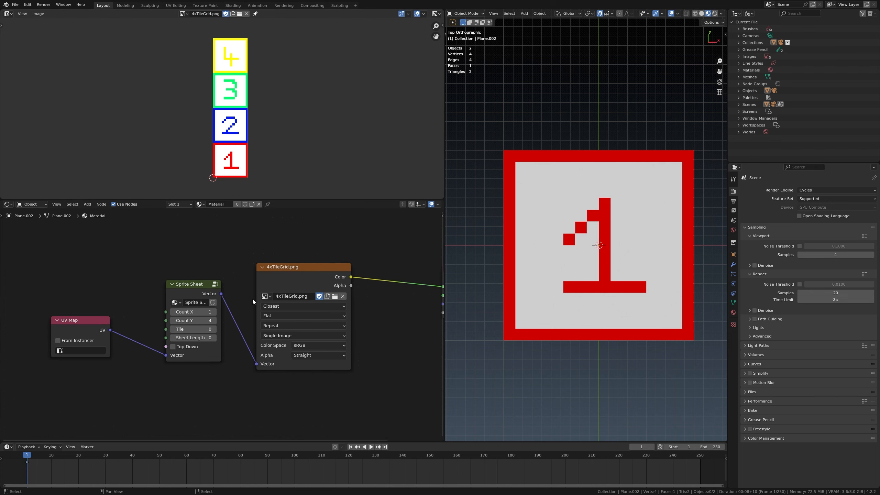
middle_drag(219, 293, 229, 246)
key(b)
drag(229, 246, 322, 281)
key(shift+d)
click(326, 402)
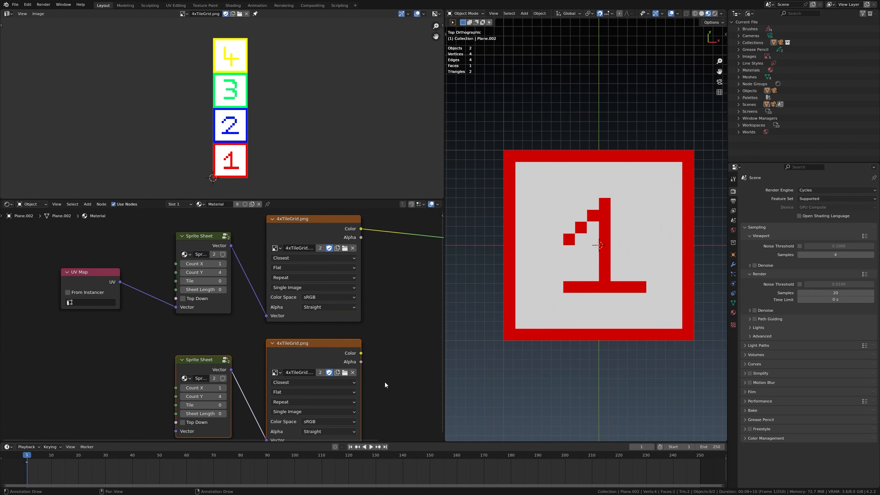
middle_drag(159, 290, 190, 262)
drag(152, 253, 208, 400)
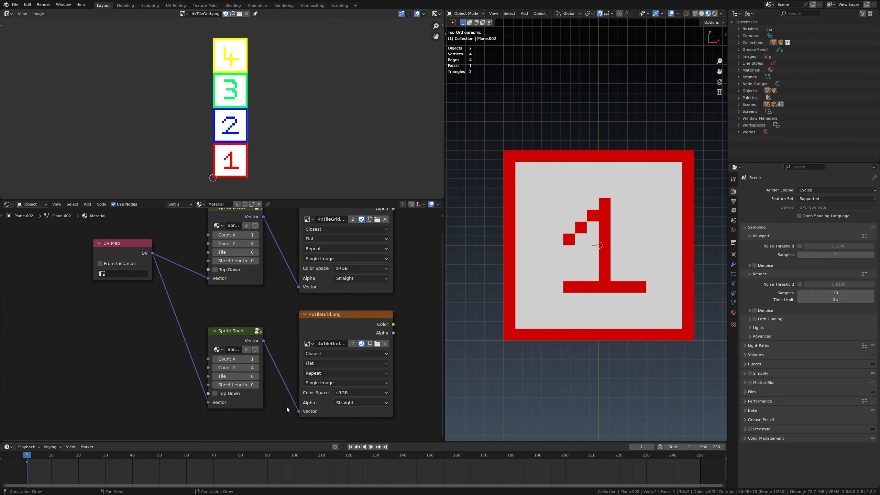
Set the duplicate Sprite Sheet node's Tile value to 1
middle_drag(286, 406, 277, 378)
scroll(262, 345, up, 2)
click(245, 347)
Add a Mix Color node with the original texture's Color feeding A and the duplicate texture's Color feeding B
scroll(365, 321, down, 1)
middle_drag(364, 243, 270, 296)
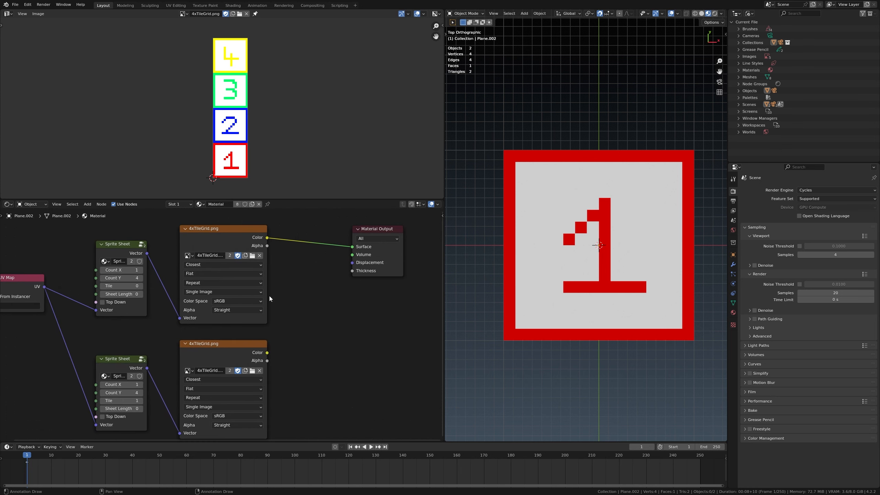
drag(267, 238, 309, 313)
text(mix)
key(Return)
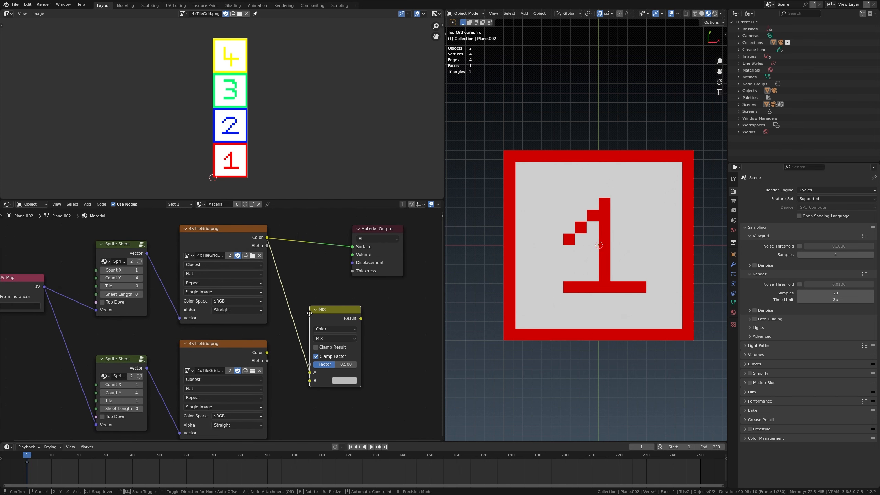
click(299, 298)
drag(267, 353, 300, 365)
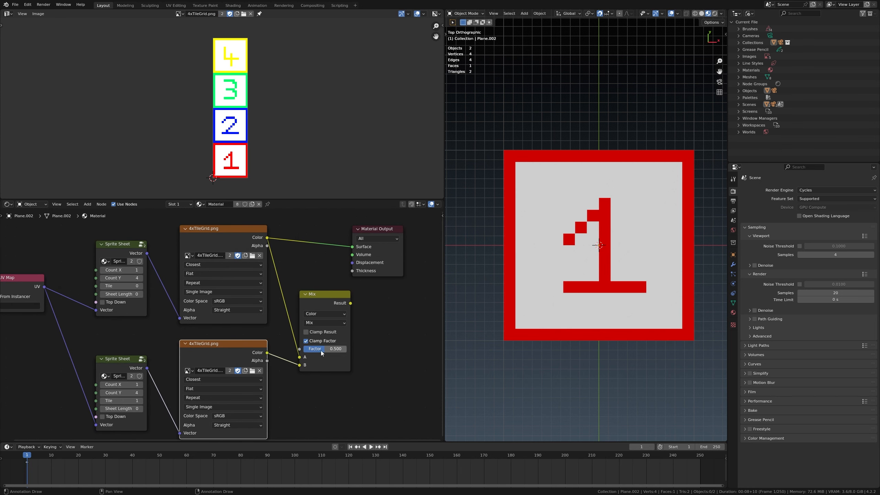
Set the Mix factor to 0 and insert the Mix node before the Material Output's Surface input
key(BackSpace)
drag(331, 300, 322, 279)
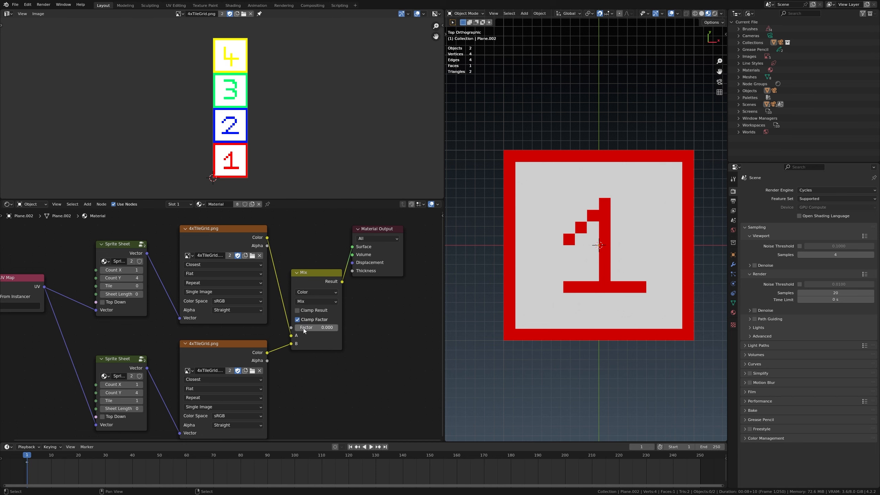
mouse_move(303, 328)
mouse_down()
mouse_move(350, 329)
mouse_move(298, 329)
mouse_up()
mouse_move(312, 283)
mouse_down()
mouse_move(359, 284)
mouse_move(312, 283)
mouse_up()
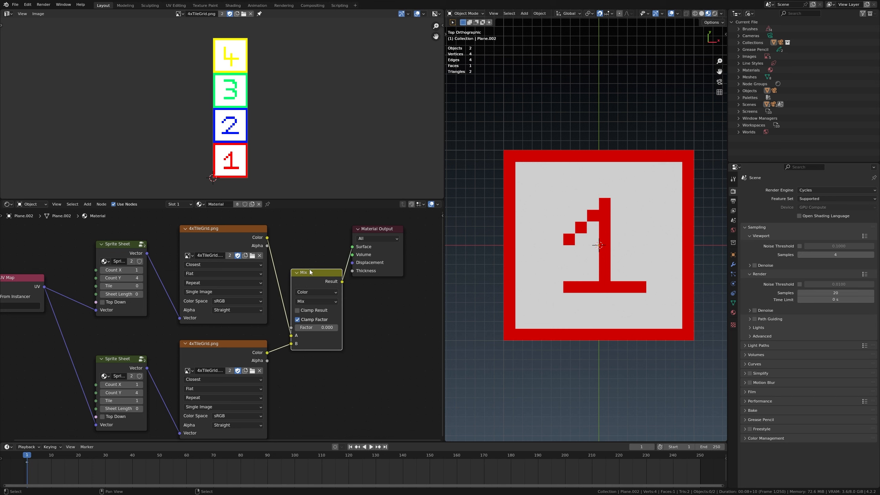
scroll(265, 276, up, 1)
mouse_move(306, 328)
mouse_down()
mouse_move(350, 328)
mouse_move(302, 328)
mouse_up()
Move the UV Map and both Sprite Sheet nodes farther away from the texture nodes
scroll(264, 322, down, 4)
middle_drag(256, 323, 333, 327)
drag(115, 261, 229, 382)
drag(229, 382, 174, 382)
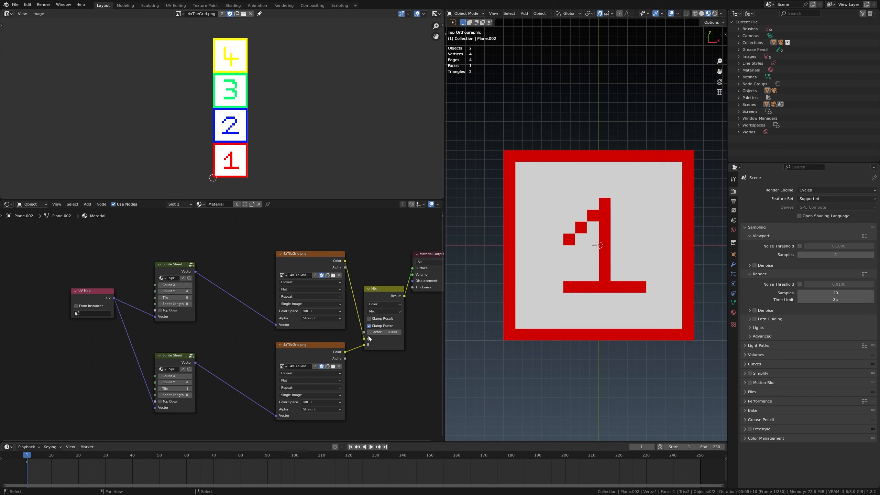
mouse_move(377, 332)
mouse_down()
mouse_move(402, 331)
mouse_move(373, 332)
mouse_up()
scroll(305, 326, up, 2)
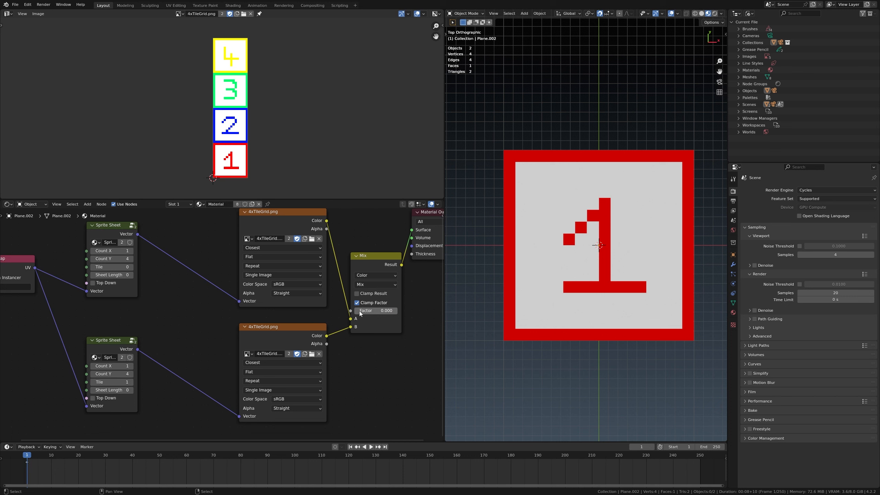
Raise the Mix factor to 1, and fade it back down with the original Sprite Sheet's Tile set to 2
drag(360, 313, 398, 313)
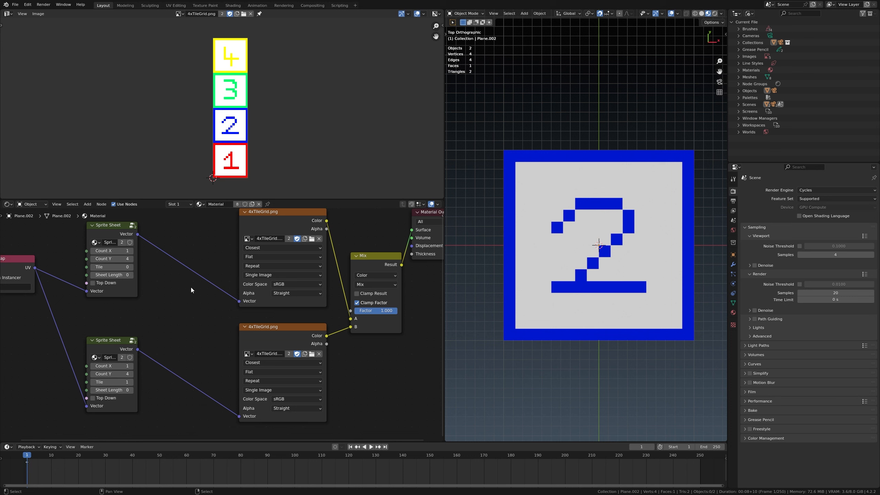
click(132, 267)
click(132, 267)
drag(385, 312, 357, 312)
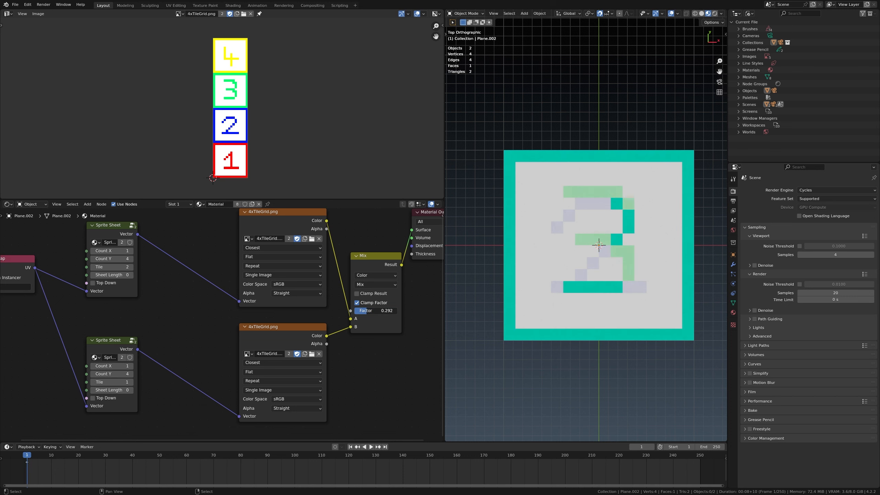
Set the duplicate Sprite Sheet's Tile to 3 and raise the Mix factor to 1
click(131, 382)
click(131, 382)
drag(369, 314, 407, 313)
Set the original Sprite Sheet's Tile to 4 and lower the Mix factor to 0
click(131, 267)
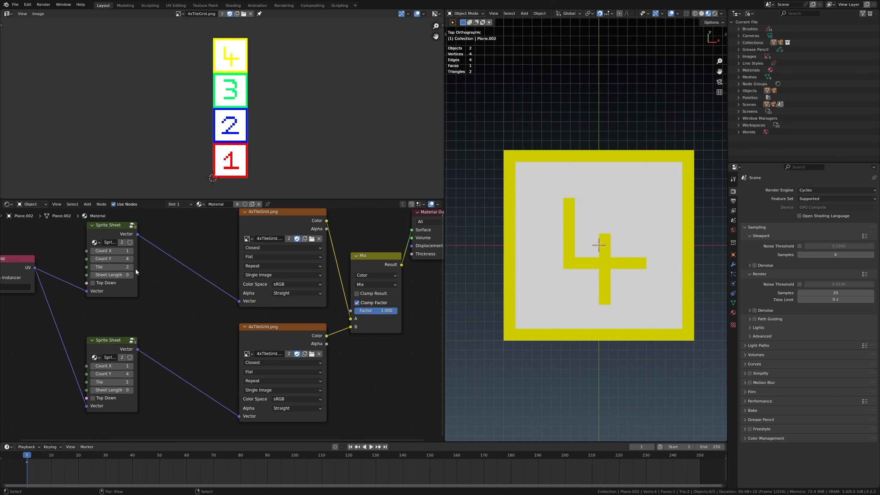
click(132, 267)
drag(390, 312, 350, 312)
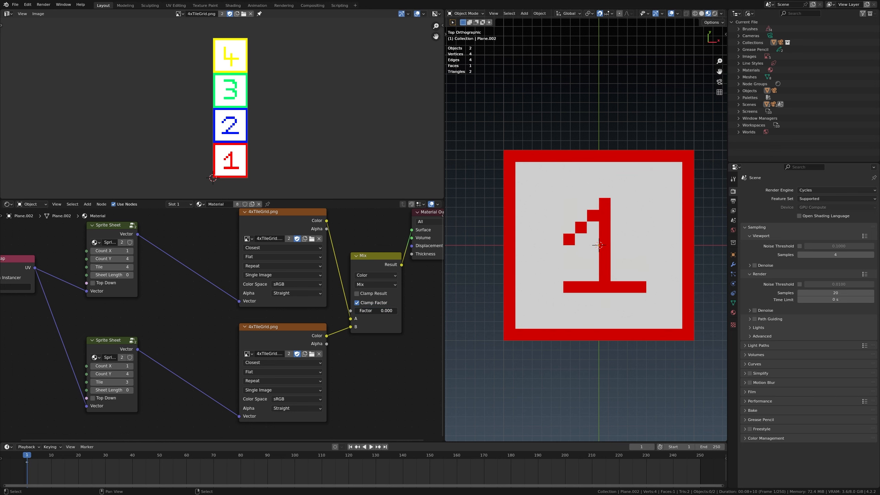
Set the duplicate Sprite Sheet's Tile to 5 and raise the Mix factor to 1
click(132, 382)
click(131, 382)
drag(362, 312, 399, 312)
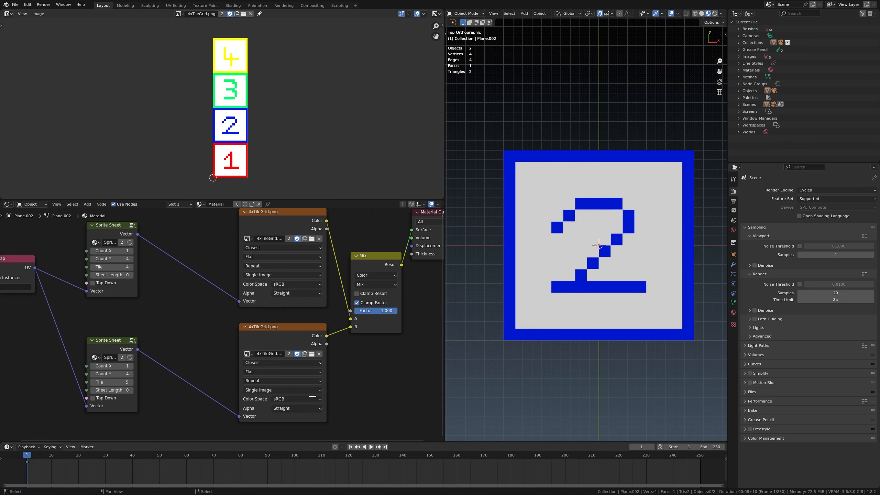
Duplicate the two texture nodes together with their Mix node, and place the copies below the node tree
scroll(324, 361, down, 2)
scroll(301, 335, down, 1)
mouse_move(261, 301)
mouse_down()
mouse_move(301, 343)
mouse_move(277, 305)
mouse_up()
scroll(301, 344, down, 1)
scroll(298, 319, down, 1)
middle_drag(341, 317, 344, 272)
key(shift+d)
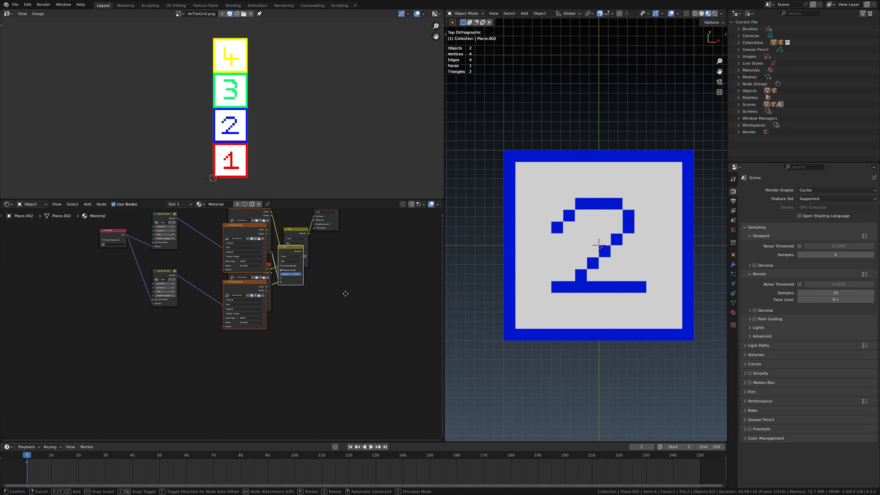
click(302, 409)
click(302, 410)
middle_drag(303, 409, 292, 296)
Duplicate the lower texture and Mix pair three more times, stacking the copies downward
scroll(292, 296, up, 4)
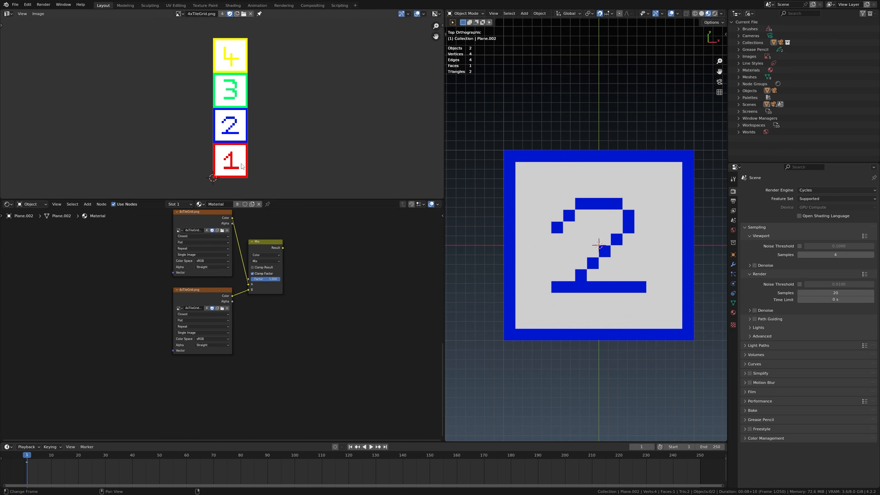
scroll(251, 290, up, 1)
drag(225, 279, 298, 330)
key(shift+d)
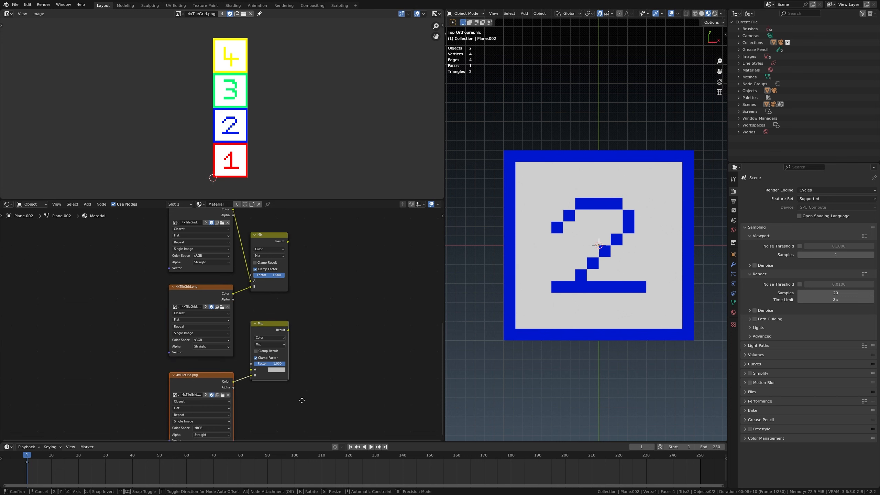
click(297, 389)
middle_drag(297, 389, 289, 323)
key(shift+d)
click(283, 388)
mouse_move(287, 367)
middle_down()
mouse_move(293, 277)
mouse_move(293, 355)
middle_up()
scroll(293, 277, down, 3)
key(shift+d)
click(291, 335)
click(291, 335)
Chain the stacked Mix nodes together and extend the last Mix node's Result to a Reroute
alt+right_drag(264, 245, 265, 308)
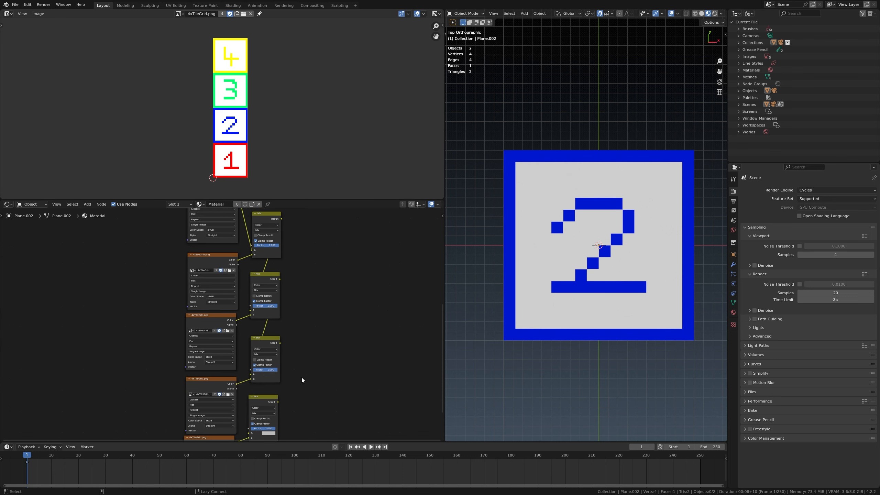
middle_drag(301, 377, 279, 331)
drag(259, 348, 322, 348)
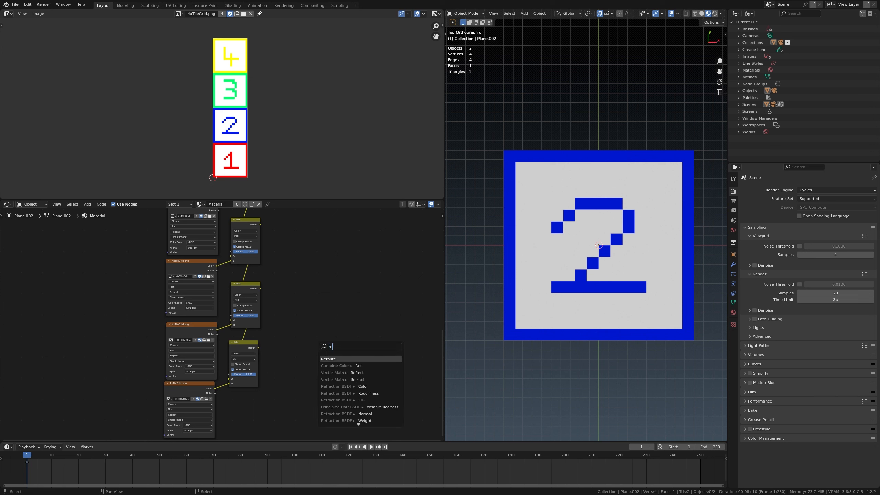
middle_drag(290, 258, 291, 327)
scroll(291, 326, up, 4)
middle_drag(258, 240, 272, 286)
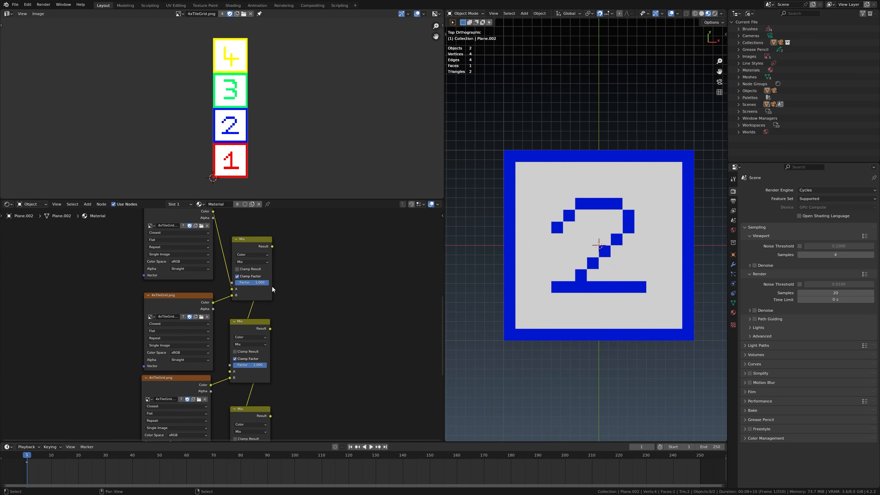
drag(261, 282, 241, 285)
scroll(261, 283, down, 3)
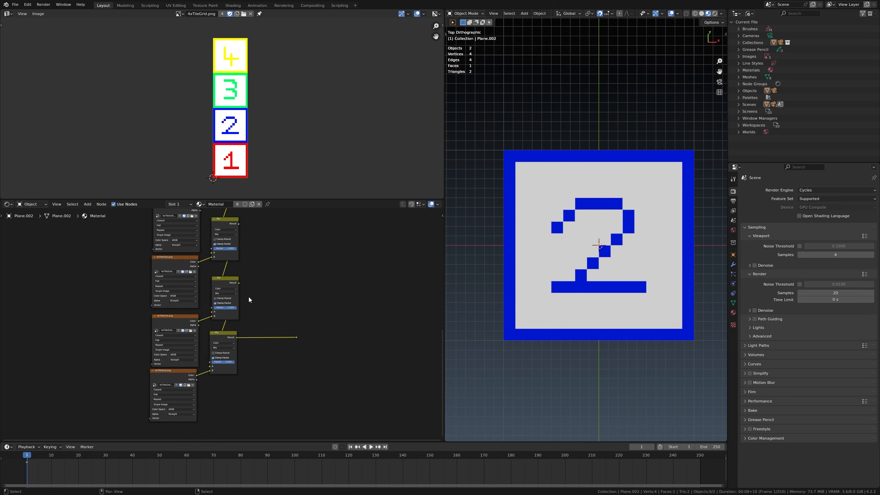
scroll(223, 315, up, 3)
scroll(218, 330, down, 5)
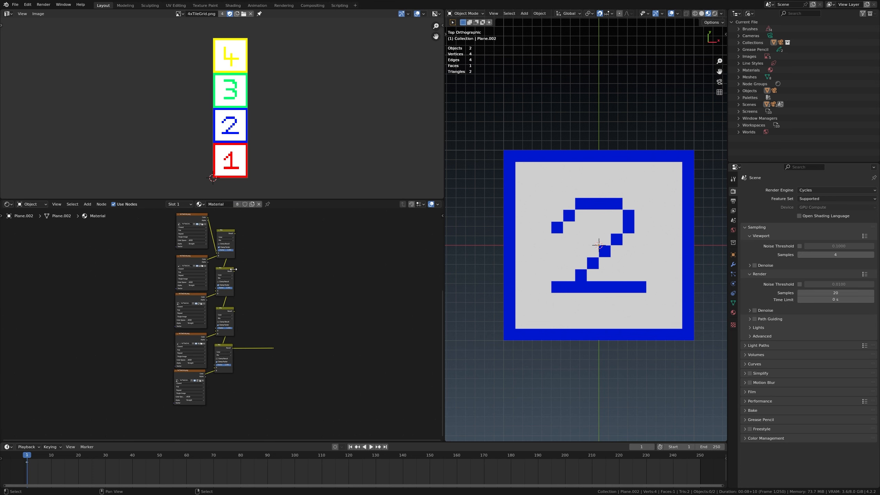
Delete the whole stack of duplicated texture and Mix nodes together with the Reroute
middle_drag(227, 274, 224, 304)
drag(144, 250, 297, 413)
scroll(258, 305, up, 1)
key(x)
middle_drag(248, 280, 257, 405)
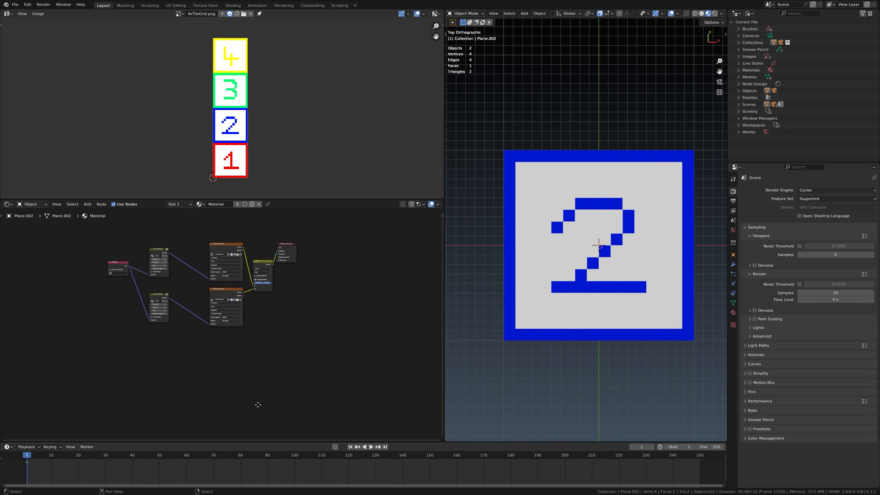
scroll(226, 318, up, 6)
scroll(234, 341, up, 3)
middle_drag(227, 269, 240, 297)
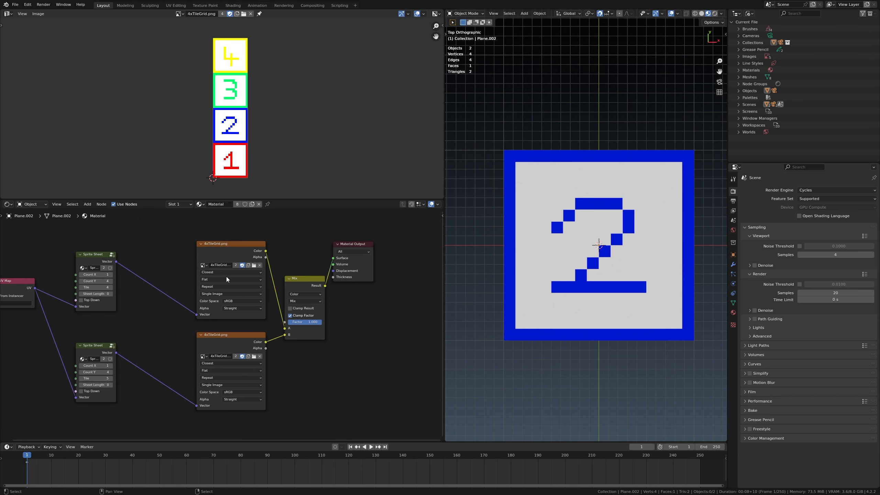
scroll(223, 321, down, 1)
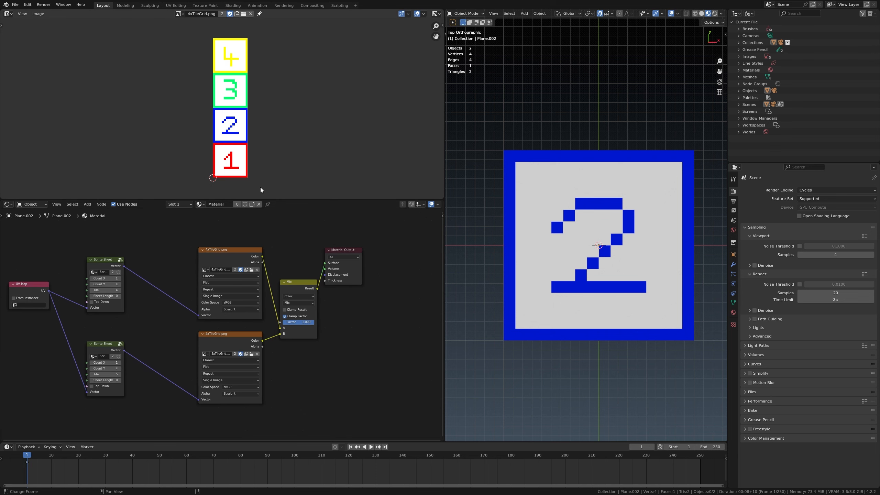
scroll(285, 303, up, 1)
middle_drag(287, 311, 342, 319)
scroll(342, 305, up, 1)
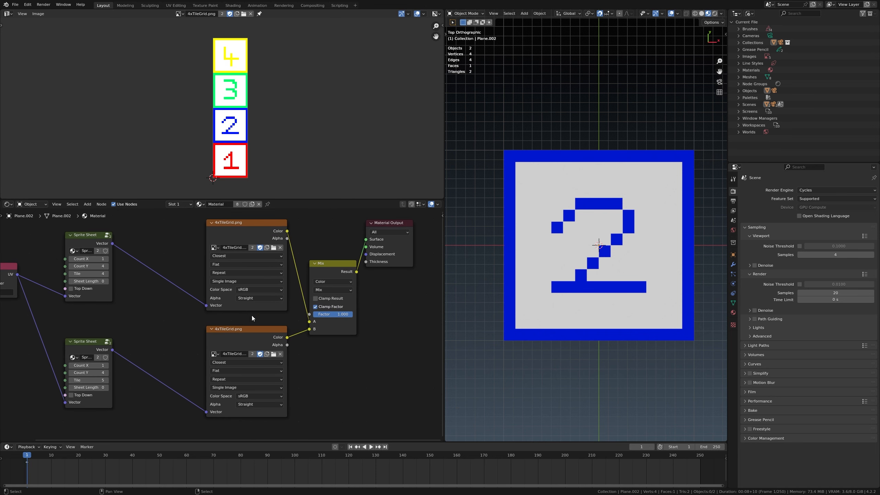
middle_drag(251, 318, 235, 324)
drag(314, 320, 338, 323)
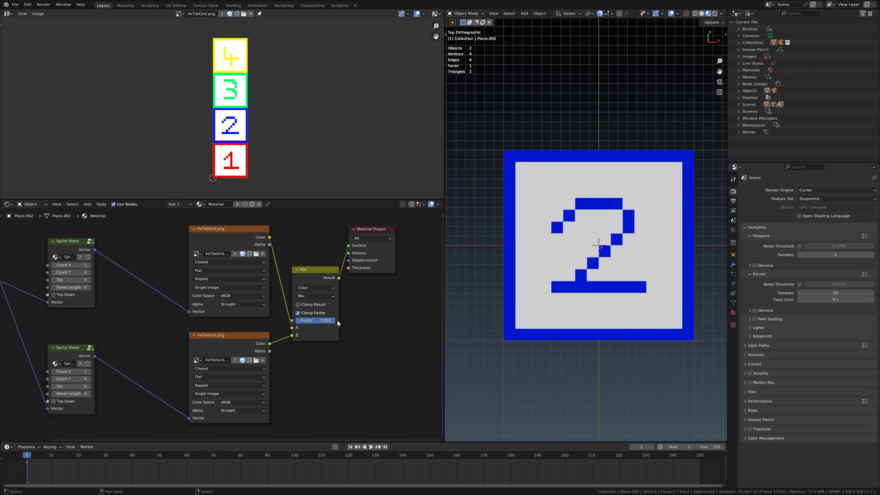
Move the UV Map node farther away from the two Sprite Sheet nodes to make room between them
scroll(243, 313, down, 1)
middle_drag(183, 307, 320, 272)
middle_drag(246, 251, 326, 278)
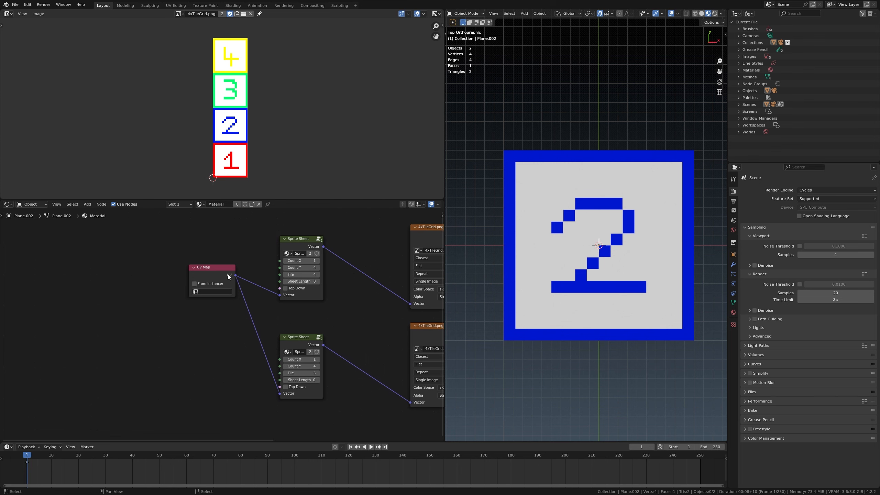
drag(228, 274, 142, 272)
click(191, 265)
middle_drag(229, 261, 288, 251)
scroll(256, 267, down, 1)
scroll(215, 291, up, 4)
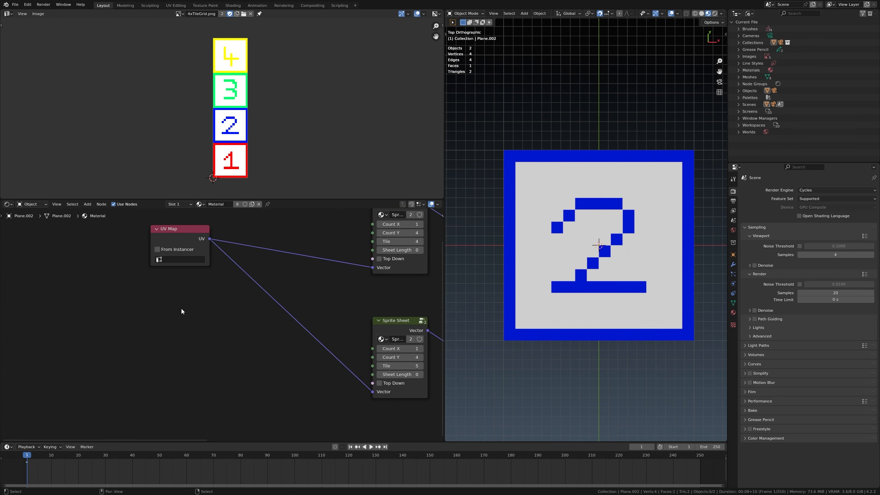
Add an Attribute node below the UV Map node
key(q)
click(178, 308)
click(108, 314)
middle_drag(108, 313, 179, 269)
scroll(208, 305, up, 3)
Set the Attribute node's type to View Layer and its name to frame_current
click(208, 306)
click(178, 305)
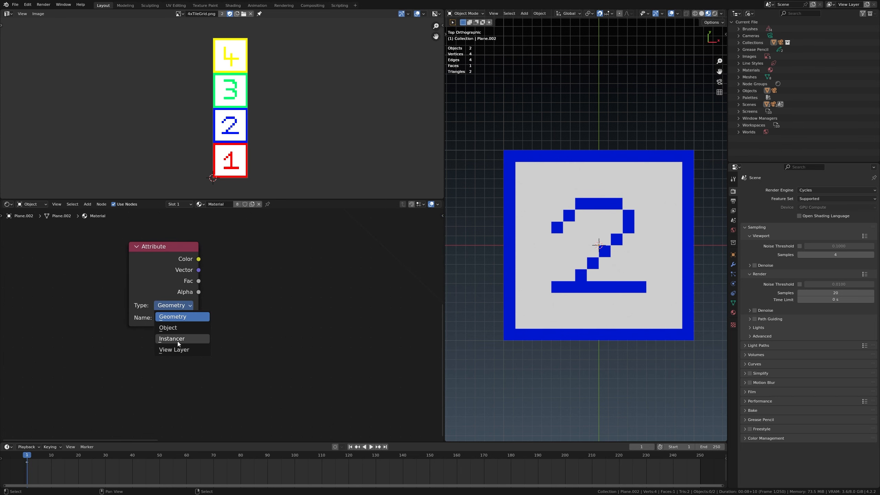
click(177, 349)
text(frame)
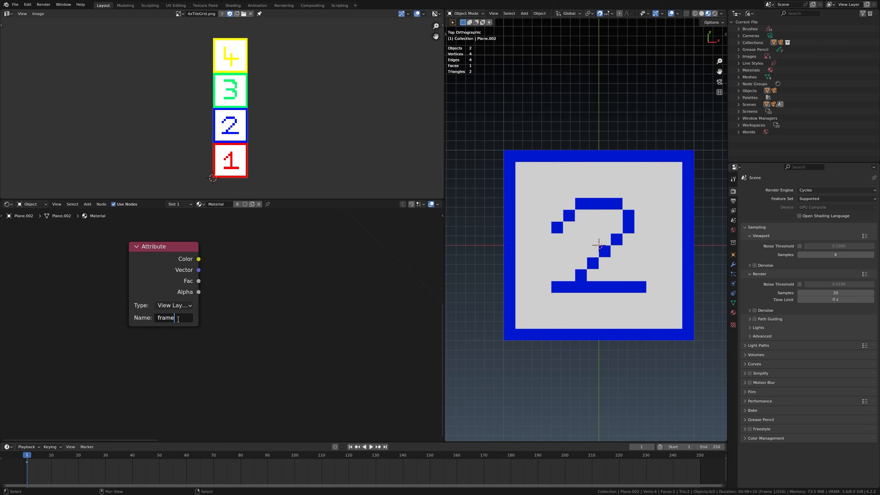
text(_current)
key(Return)
Duplicate the Attribute node, place the copy below it, and set the copy's name to render.fps
click(155, 270)
key(shift+d)
click(151, 371)
click(238, 396)
middle_drag(184, 417, 201, 368)
scroll(201, 368, up, 2)
click(201, 368)
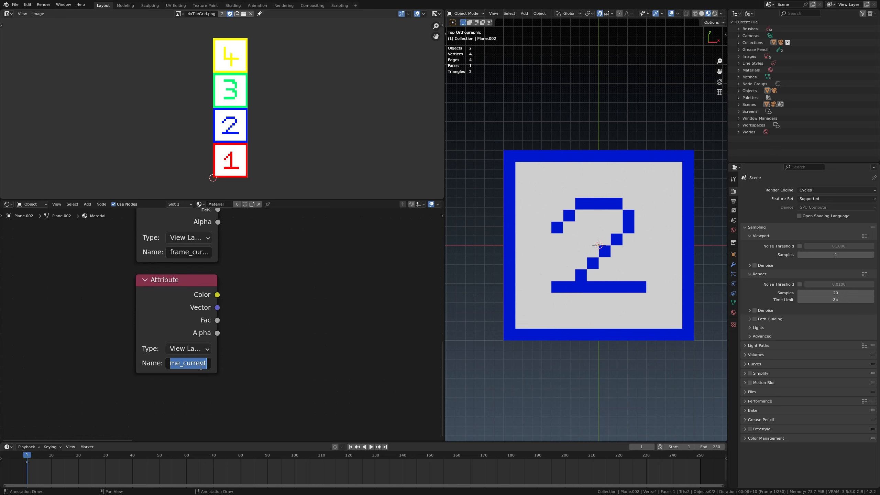
text(render.fps)
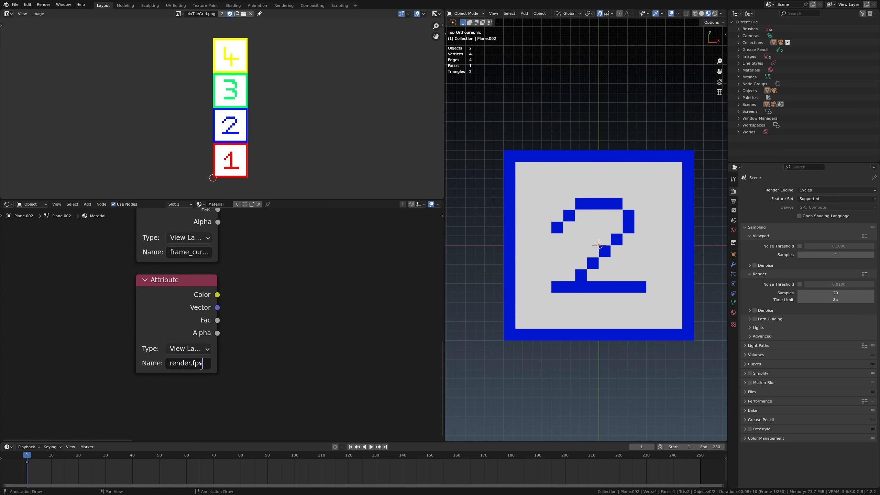
key(Return)
Add a Divide math node fed by the Fac output of the frame_current Attribute node
scroll(278, 277, down, 4)
middle_drag(278, 277, 241, 325)
drag(197, 276, 273, 301)
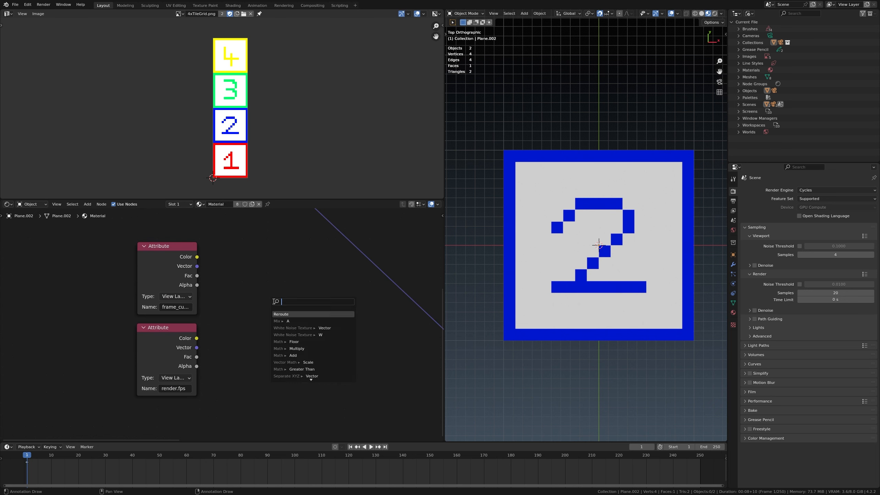
text(div)
key(Return)
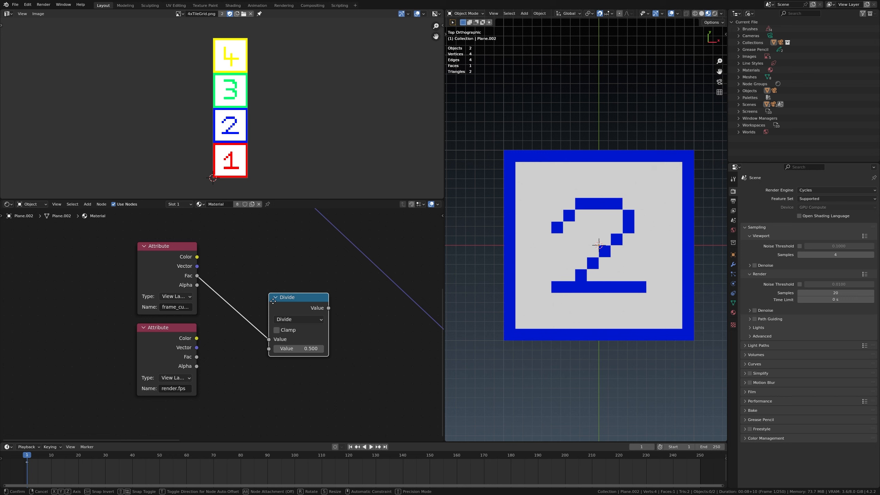
click(262, 297)
Link the render.fps Fac output to the Divide node's second value, hide both Attribute nodes' unused sockets, and collapse the Divide node
drag(196, 357, 255, 344)
key(Escape)
key(ctrl+h)
click(168, 274)
key(ctrl+h)
drag(266, 293, 222, 277)
key(h)
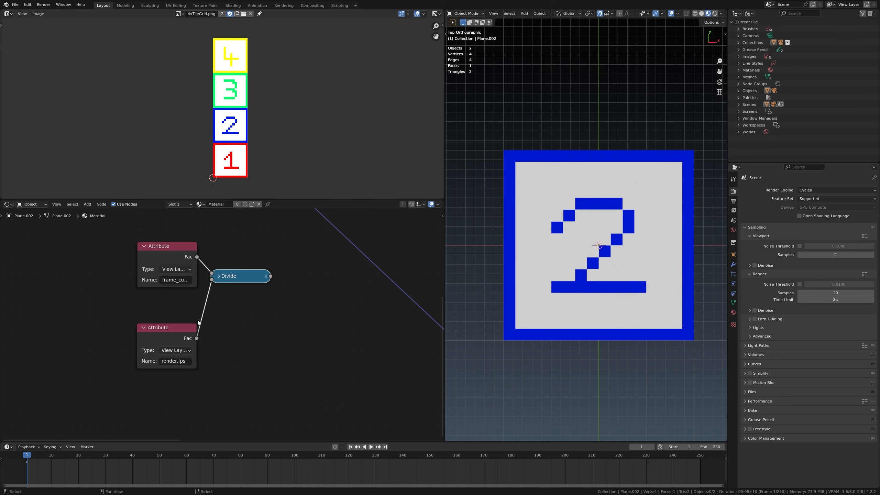
Tuck the render.fps Attribute node under the frame_current one and move both with the Divide node below UV Map
drag(184, 328, 186, 302)
middle_drag(282, 301, 257, 366)
key(b)
drag(259, 298, 112, 409)
key(g)
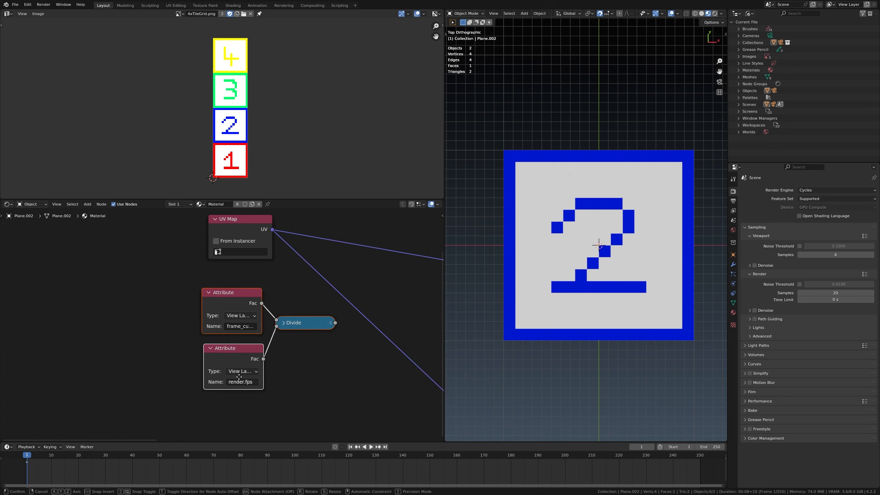
click(334, 346)
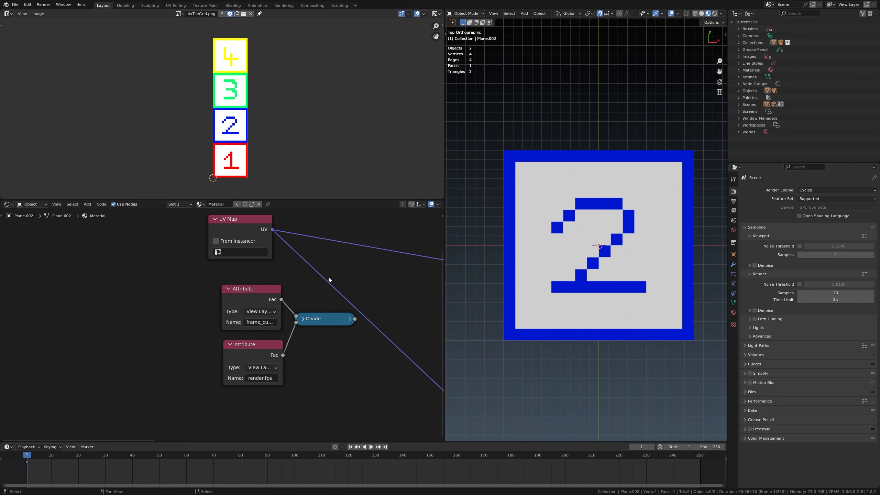
Connect the Divide node's output to the Tile input of the upper Sprite Sheet node
scroll(229, 317, down, 3)
middle_drag(288, 344, 253, 329)
scroll(255, 332, up, 3)
key(b)
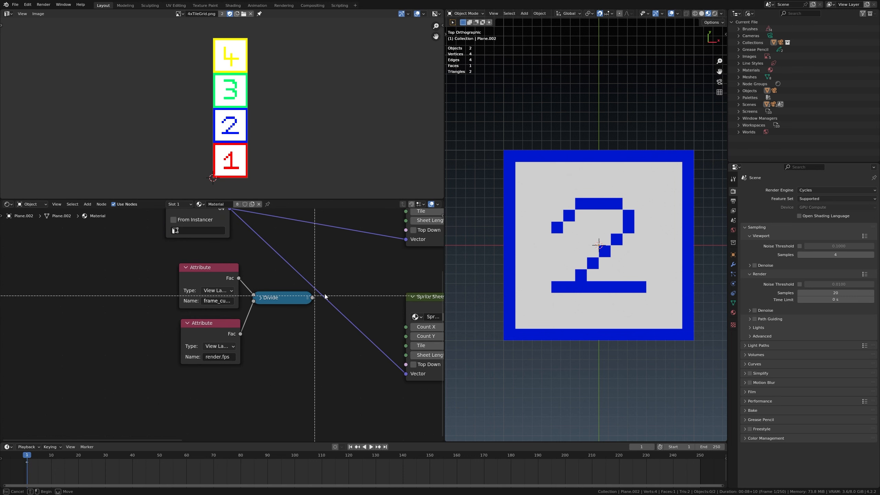
right_click(312, 285)
middle_drag(326, 276, 242, 321)
drag(228, 341, 322, 255)
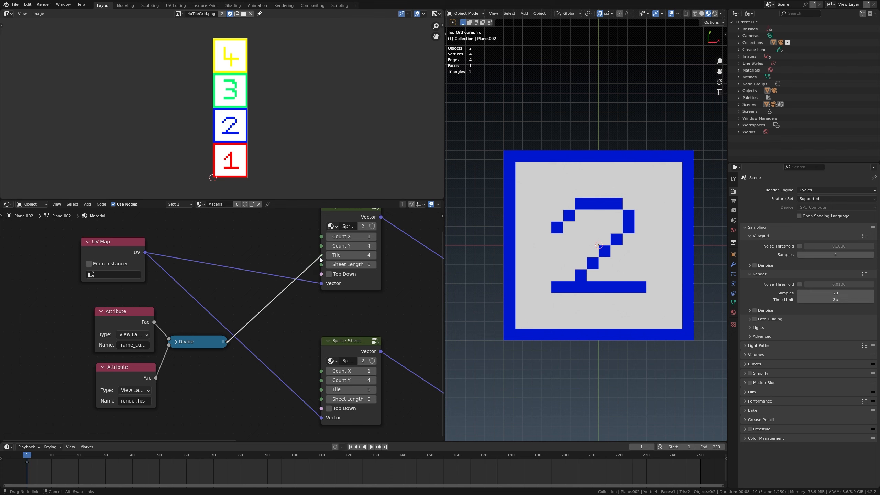
Preview the upper 4xTileGrid.png texture node directly at the material output and play the animation to check the tile movement
key(space)
scroll(313, 297, down, 4)
middle_drag(339, 287, 249, 299)
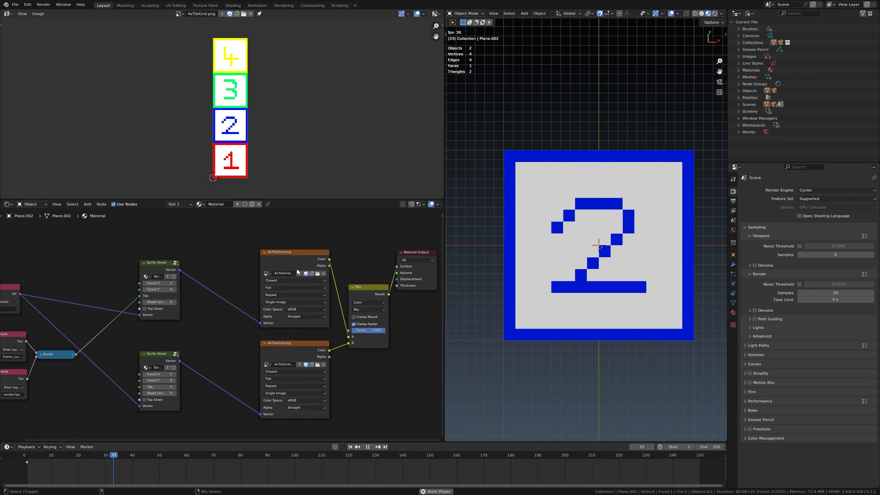
ctrl+shift+click(295, 258)
click(284, 230)
middle_drag(195, 260, 304, 241)
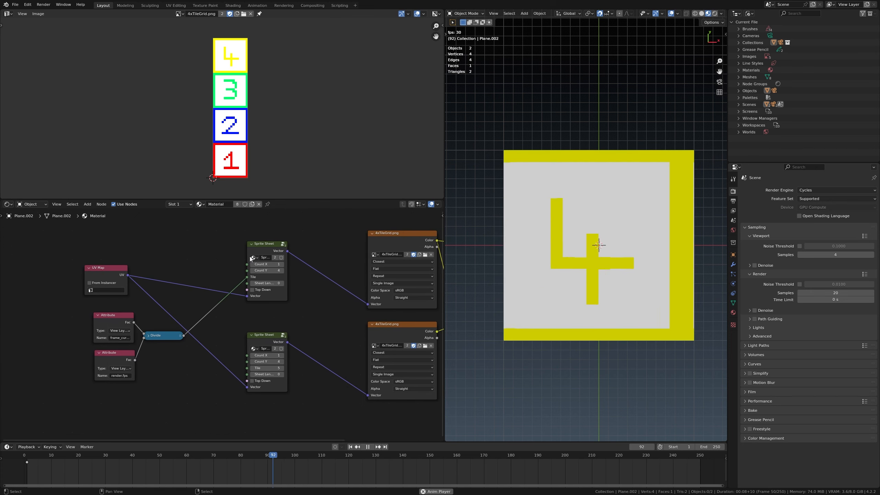
scroll(208, 319, up, 1)
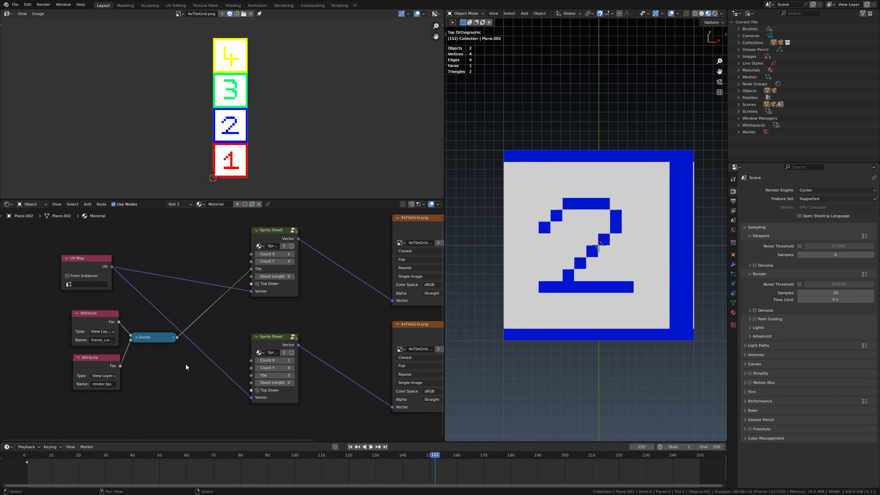
key(space)
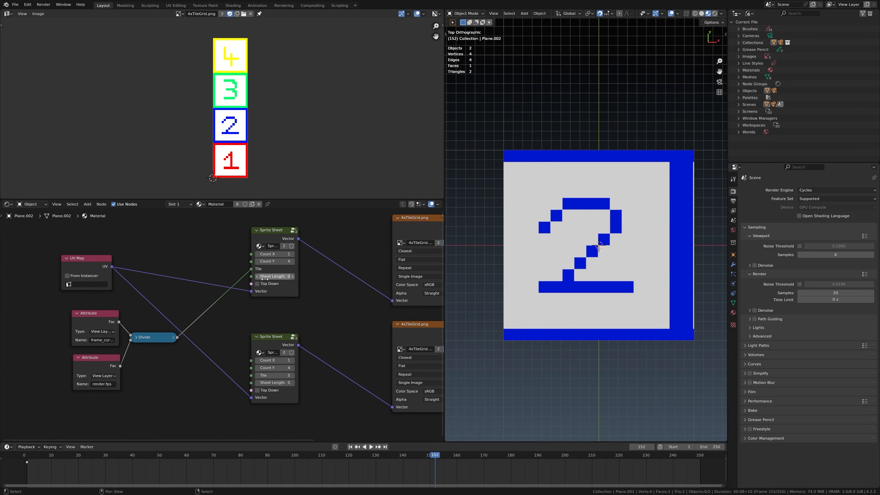
key(space)
key(space)
Examine how the Tile and Sheet Length inputs are used inside the upper Sprite Sheet group
scroll(305, 243, up, 3)
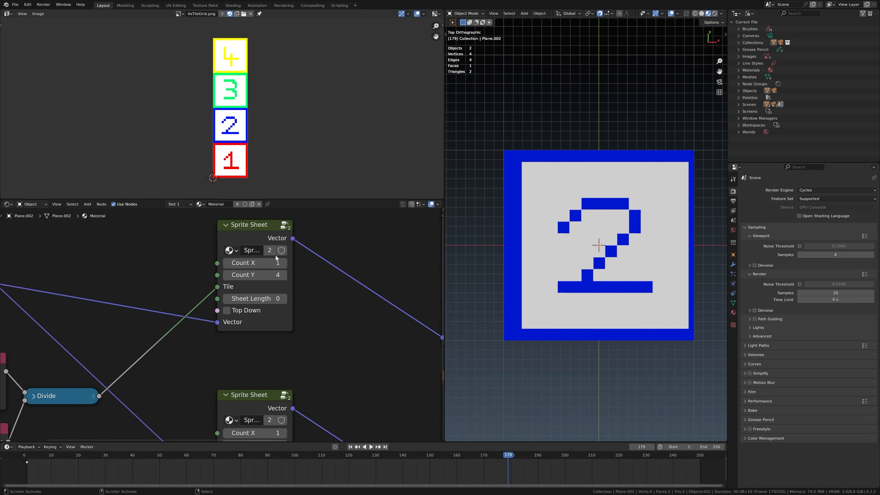
click(288, 228)
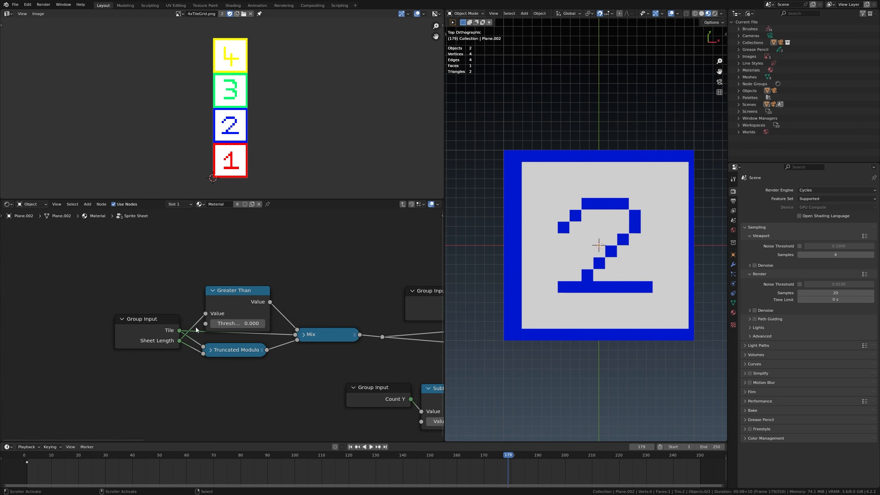
click(404, 205)
scroll(247, 343, down, 3)
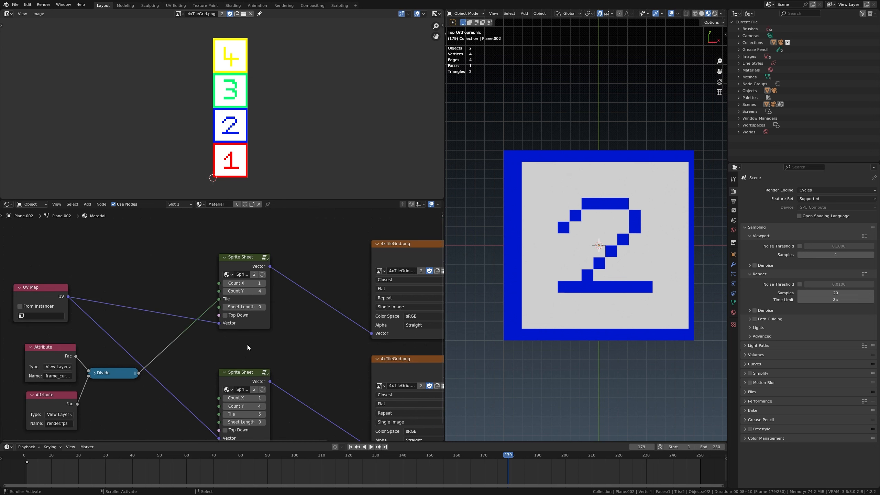
middle_drag(175, 344, 311, 324)
click(401, 236)
middle_drag(191, 324, 273, 289)
scroll(274, 289, up, 3)
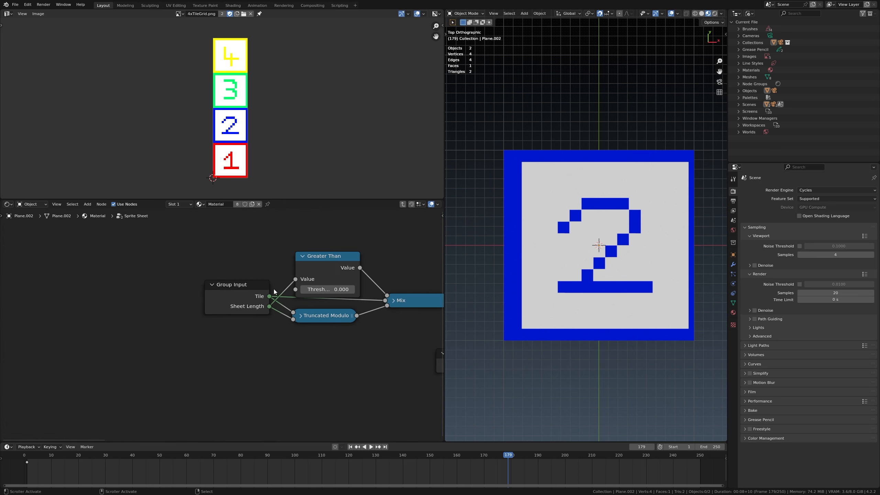
click(405, 206)
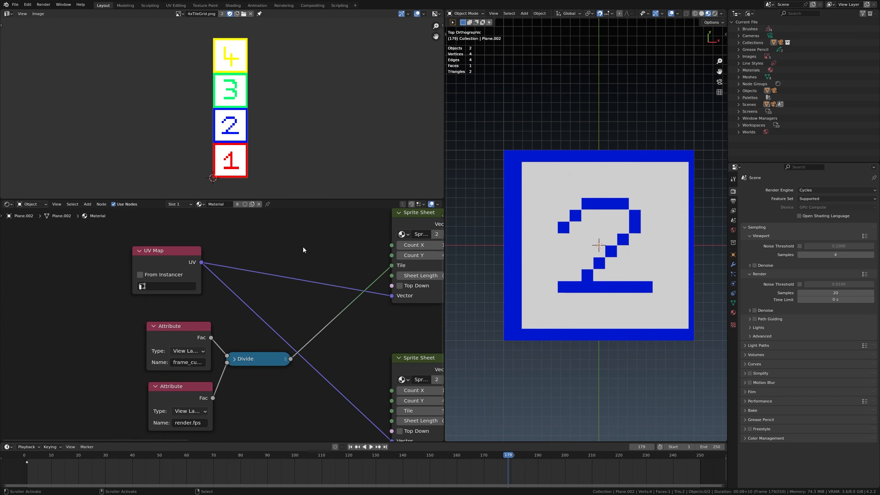
Move the two Attribute nodes and the Divide node farther away from the Sprite Sheet nodes
scroll(302, 248, down, 4)
key(b)
key(g)
click(160, 381)
Add a Floor math node fed by the Divide node's output
drag(162, 342, 200, 358)
text(floor)
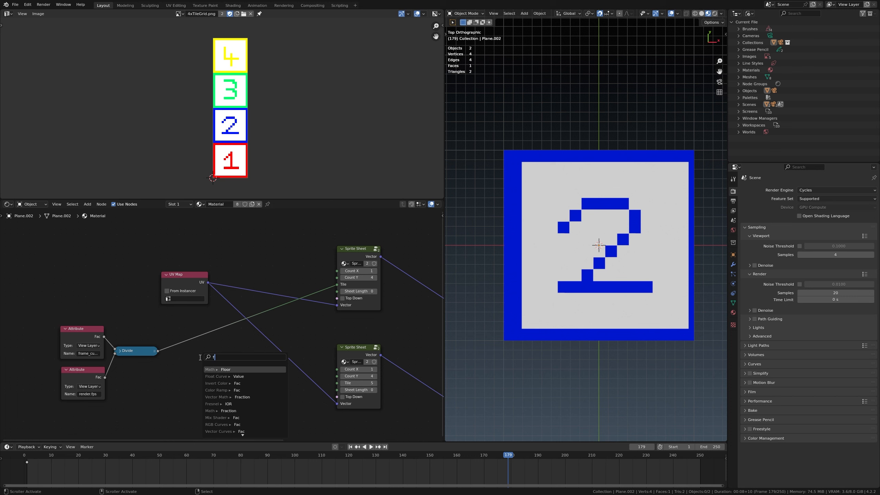
key(Return)
click(189, 359)
scroll(191, 360, up, 4)
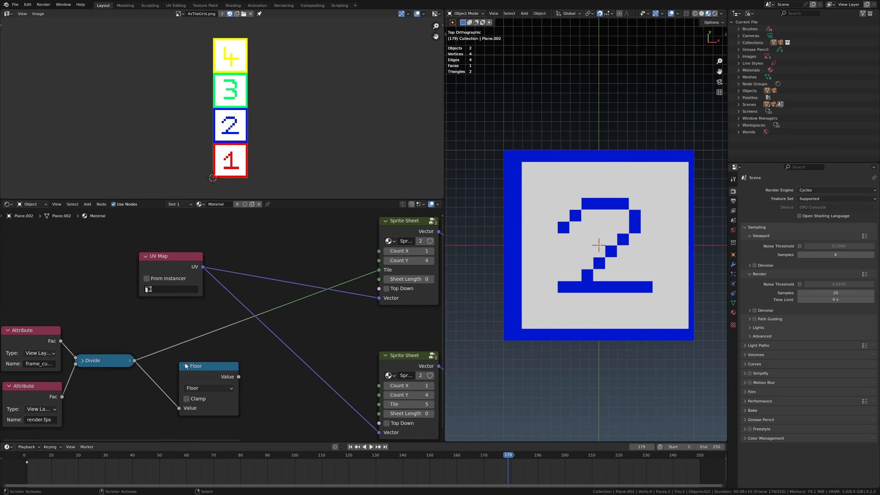
Collapse the Floor node, move it beside the upper Sprite Sheet node, and connect it to the Tile input
key(h)
drag(194, 368, 294, 247)
middle_drag(370, 252, 322, 270)
drag(292, 263, 332, 288)
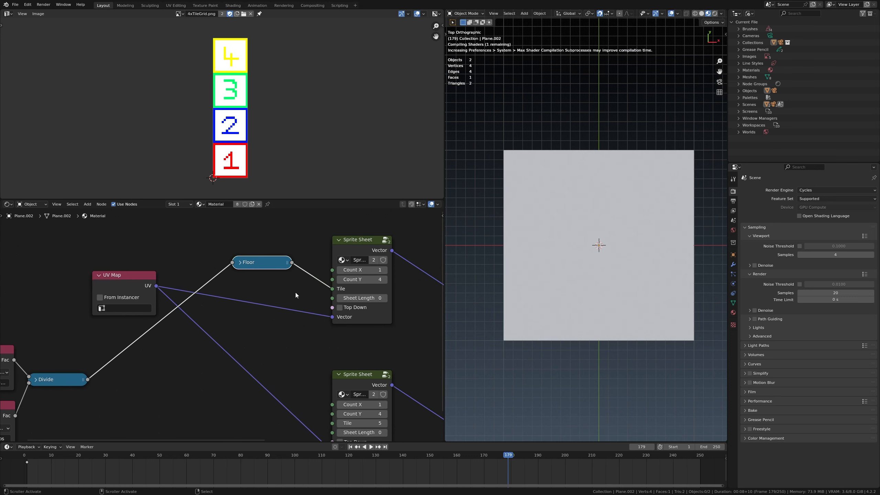
Play the animation to check how the tiles change with the rounded Tile value
scroll(336, 325, down, 1)
key(space)
scroll(295, 337, down, 2)
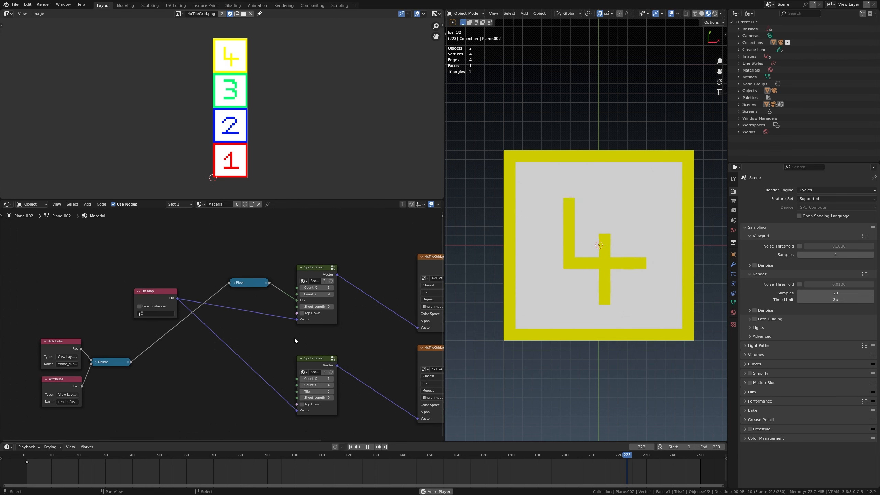
scroll(300, 309, up, 3)
middle_drag(301, 306, 280, 302)
key(space)
Delete the Floor node and open the upper Sprite Sheet group for editing
click(227, 273)
key(x)
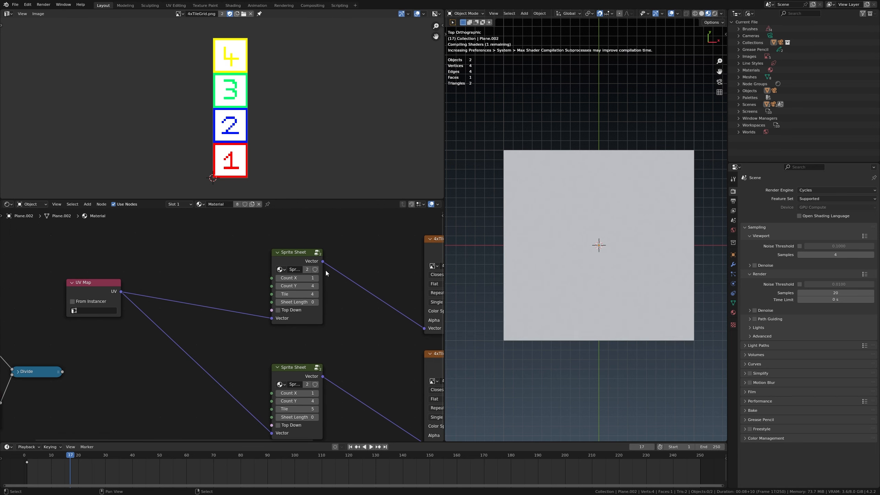
click(314, 255)
scroll(313, 265, down, 3)
click(298, 267)
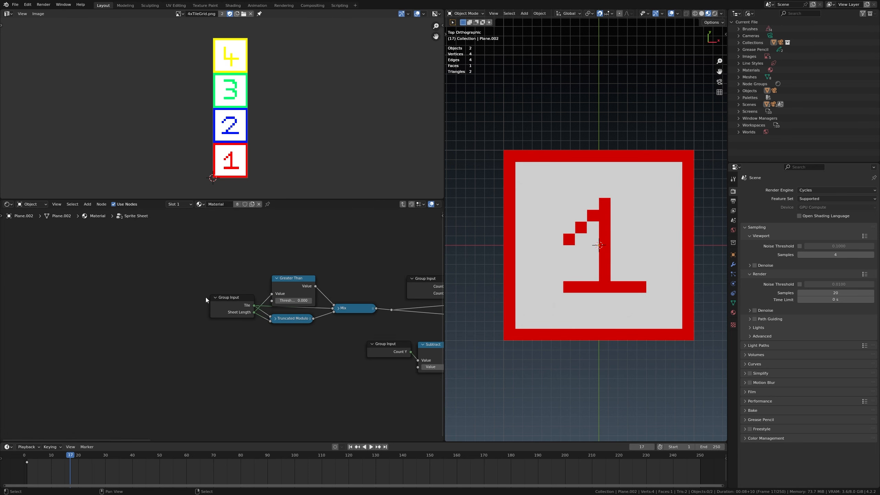
Move the Tile and Sheet Length Group Input with its Greater Than, Truncated Modulo and Mix nodes away from the reroute
scroll(230, 309, up, 2)
middle_drag(313, 316, 206, 310)
key(b)
drag(55, 216, 264, 346)
key(g)
click(160, 338)
click(160, 337)
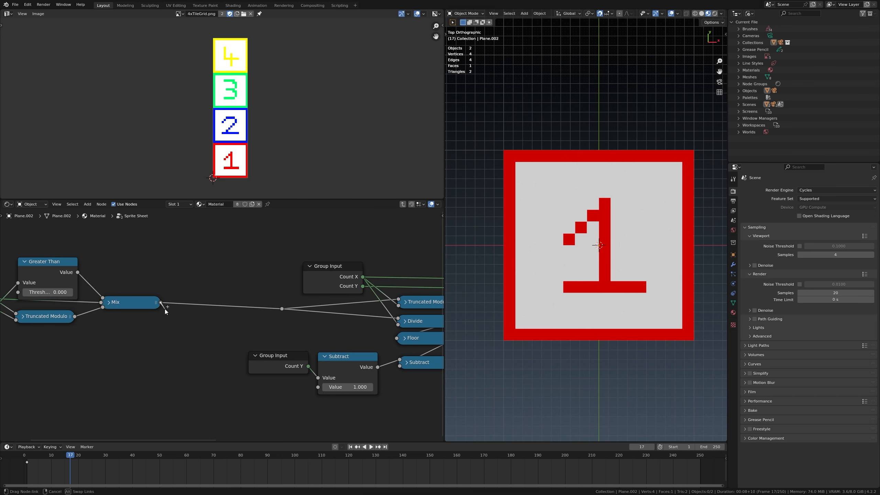
Move the Greater Than, Truncated Modulo and Mix nodes away from their Group Input to make room between them
middle_drag(27, 280, 111, 282)
key(b)
drag(111, 281, 220, 353)
key(g)
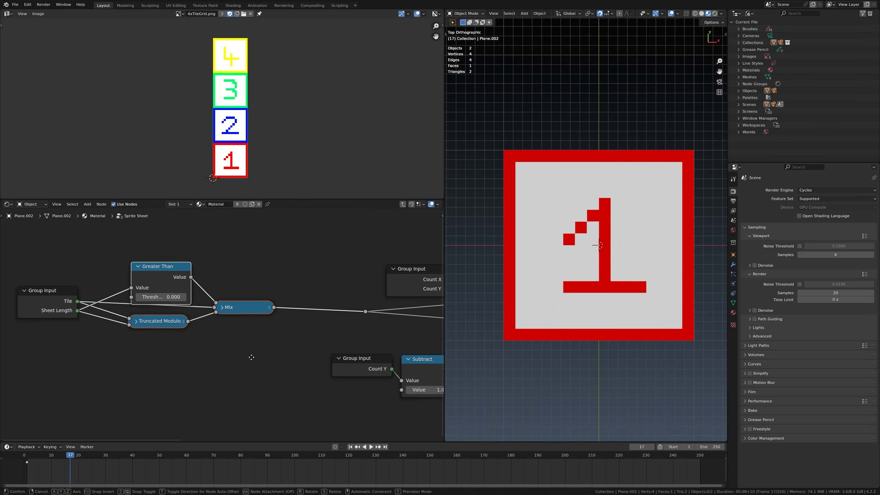
click(275, 355)
click(275, 356)
Add a Floor math node fed by the Group Input's Tile output and place it above the Group Input
scroll(108, 285, up, 3)
middle_drag(109, 285, 159, 313)
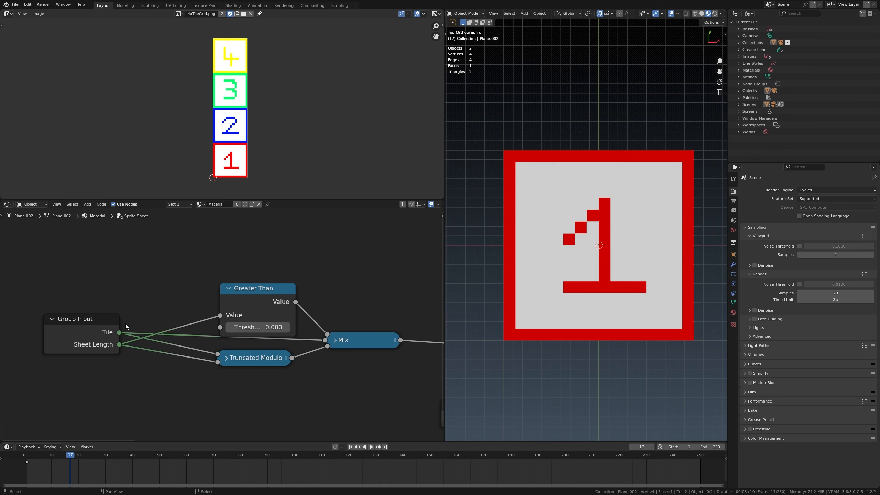
drag(119, 332, 163, 255)
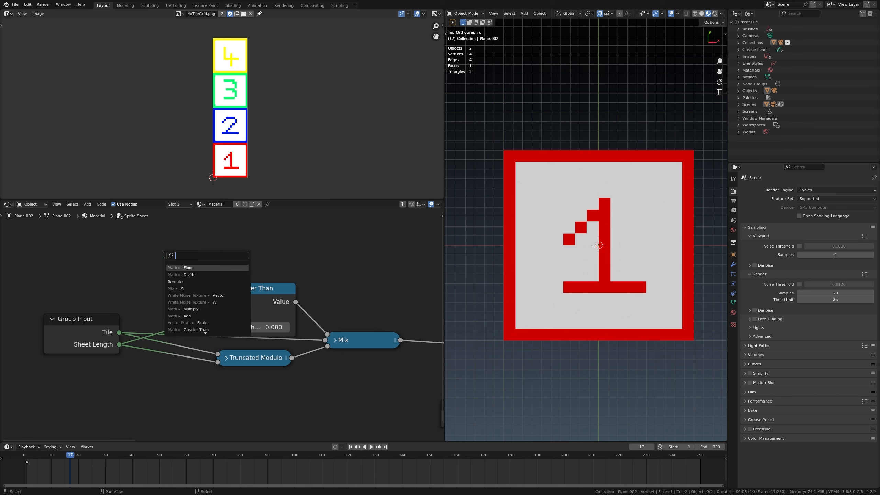
text(flo)
key(Return)
click(158, 253)
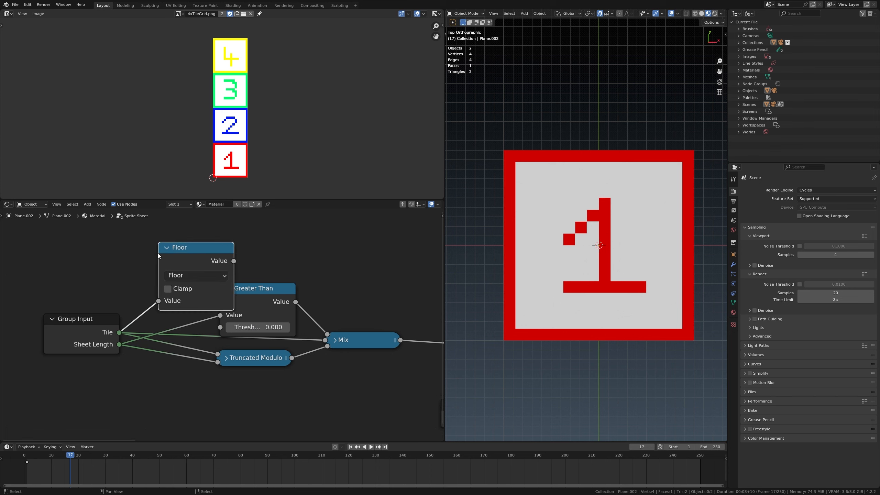
Collapse the Floor node, connect its output to the Mix node inside the Sprite Sheet group, and exit the group
key(h)
drag(187, 254, 325, 339)
key(Tab)
scroll(246, 328, down, 3)
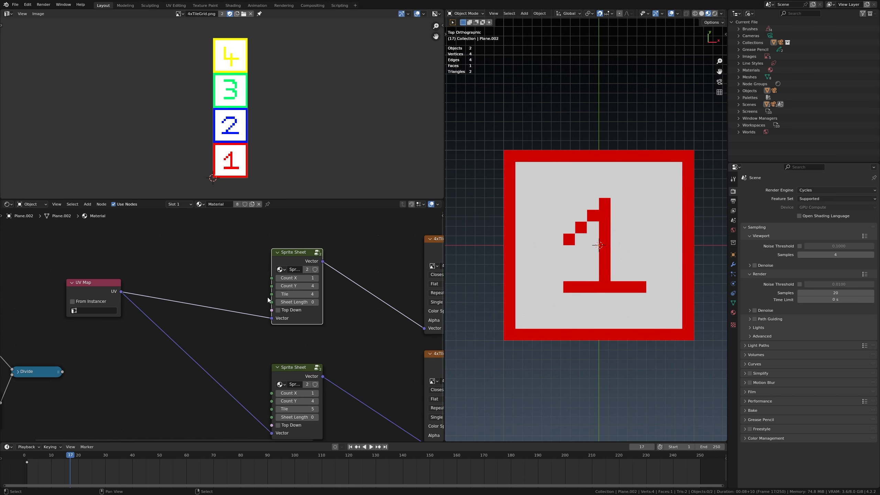
Connect the Divide output to the upper Sprite Sheet's Tile input and move the Attribute and Divide nodes closer to the groups
click(264, 312)
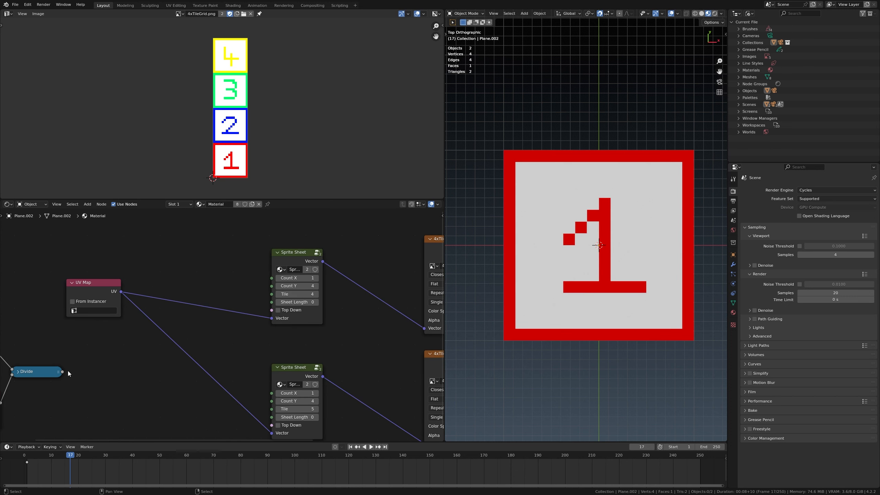
drag(61, 372, 272, 294)
scroll(240, 276, down, 3)
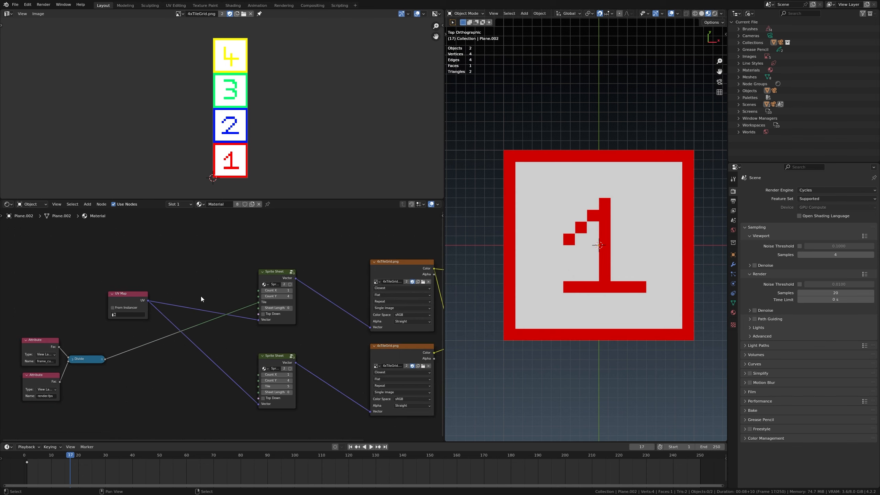
key(b)
drag(90, 333, 222, 402)
key(g)
click(284, 390)
Play the animation to check the sprite frame changes on the plane and stop it
key(space)
scroll(345, 334, up, 3)
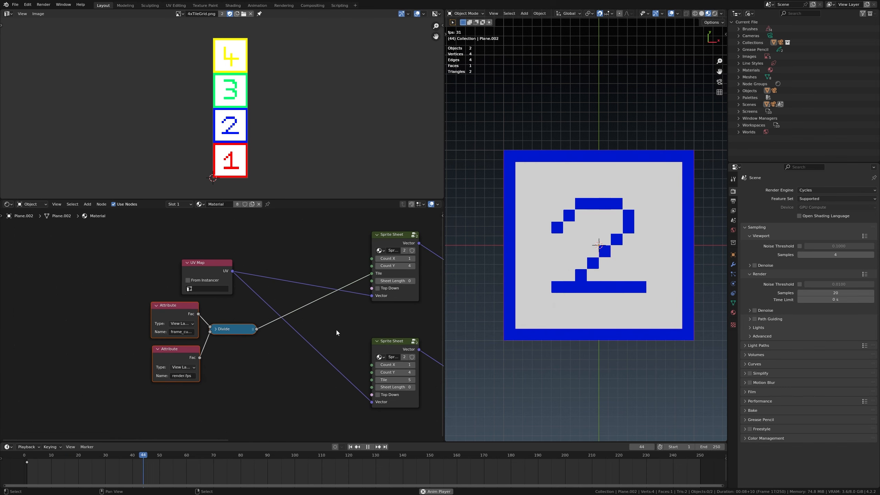
scroll(390, 319, down, 2)
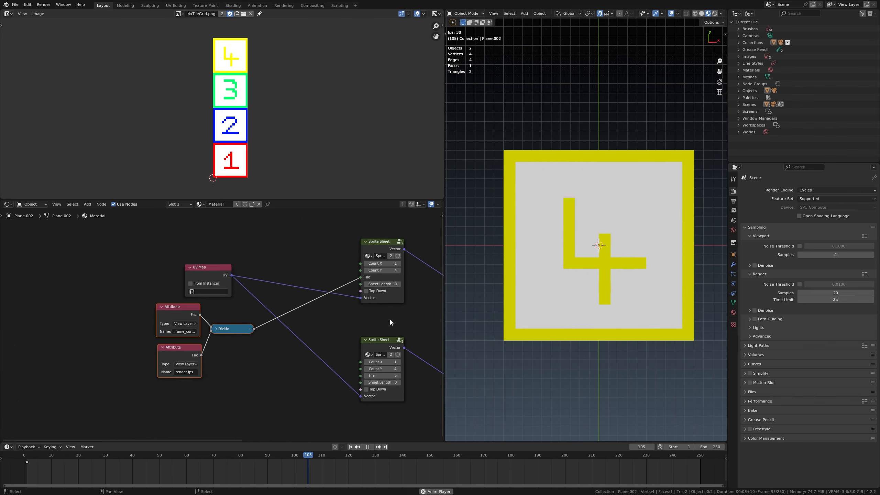
middle_drag(327, 320, 220, 313)
key(space)
Connect the Divide output to the lower Sprite Sheet's Tile input and slide the Factor of the color Mix node
click(217, 329)
scroll(222, 325, up, 4)
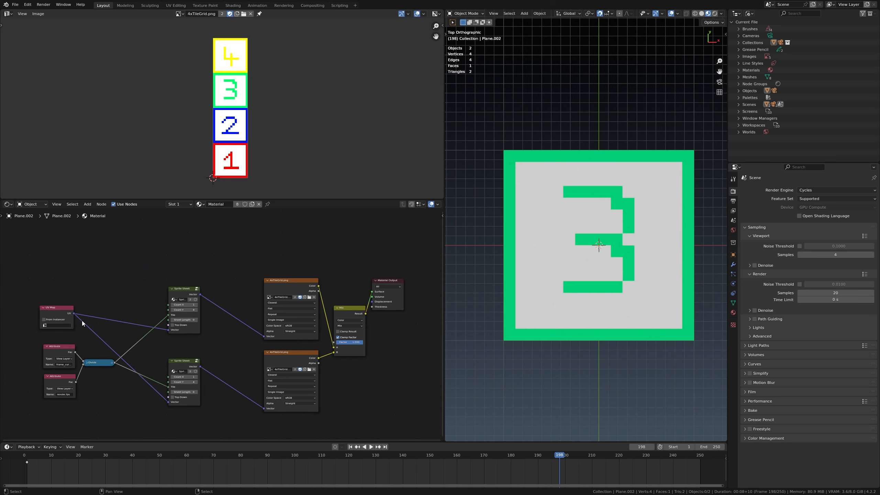
drag(341, 343, 365, 342)
Draw a horizontal timeline annotation in the empty area above the nodes, with B written above it and A below
shift+scroll(224, 268, up, 5)
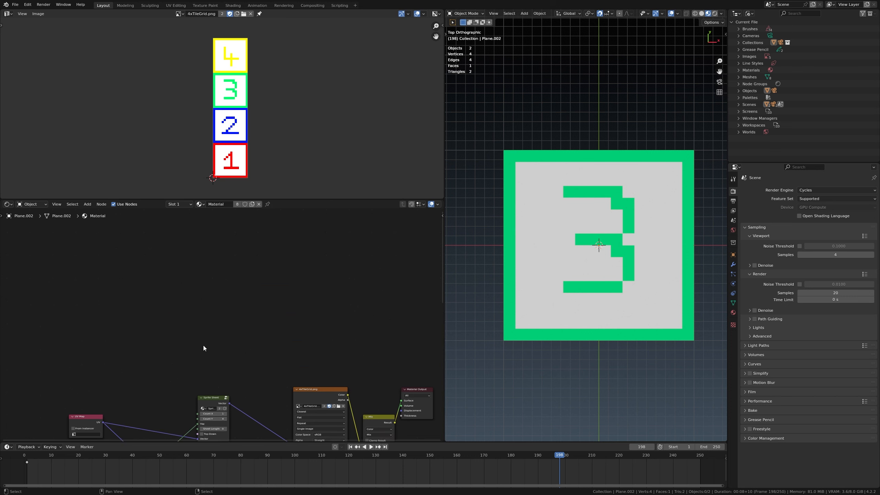
drag(139, 285, 318, 286)
scroll(191, 364, up, 5)
mouse_move(134, 282)
middle_down()
mouse_move(192, 364)
mouse_move(169, 331)
middle_up()
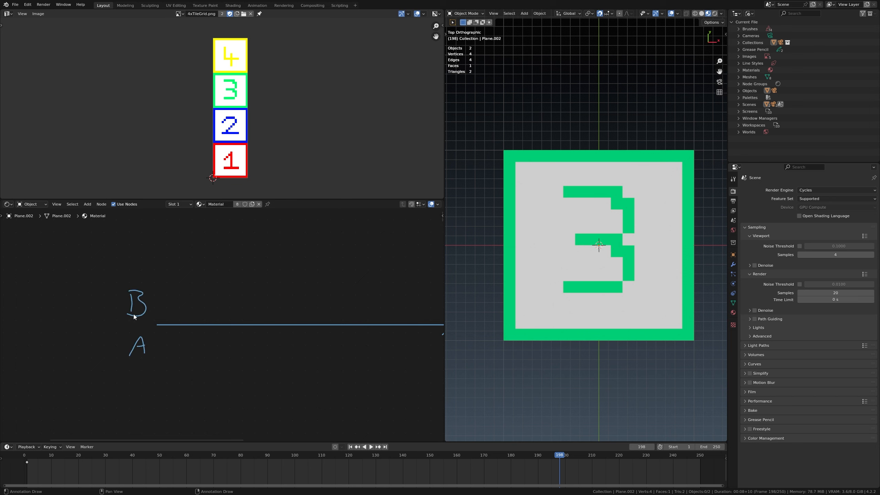
Draw vertical tick marks at regular intervals along the annotated timeline, including one at its start
drag(189, 307, 189, 336)
drag(235, 309, 235, 337)
key(ctrl+z)
drag(284, 315, 284, 335)
middle_drag(314, 335, 236, 332)
drag(256, 310, 256, 343)
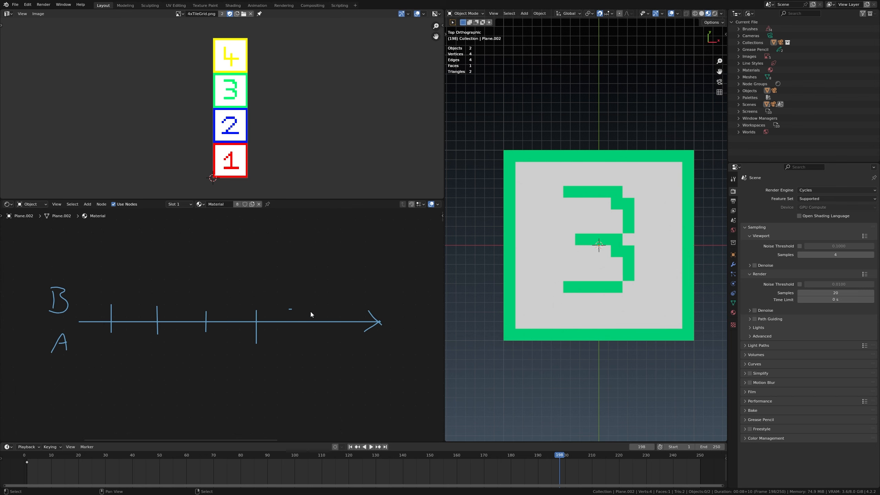
drag(290, 309, 291, 336)
drag(338, 314, 337, 333)
middle_drag(196, 324, 295, 297)
scroll(196, 307, up, 3)
drag(175, 272, 174, 309)
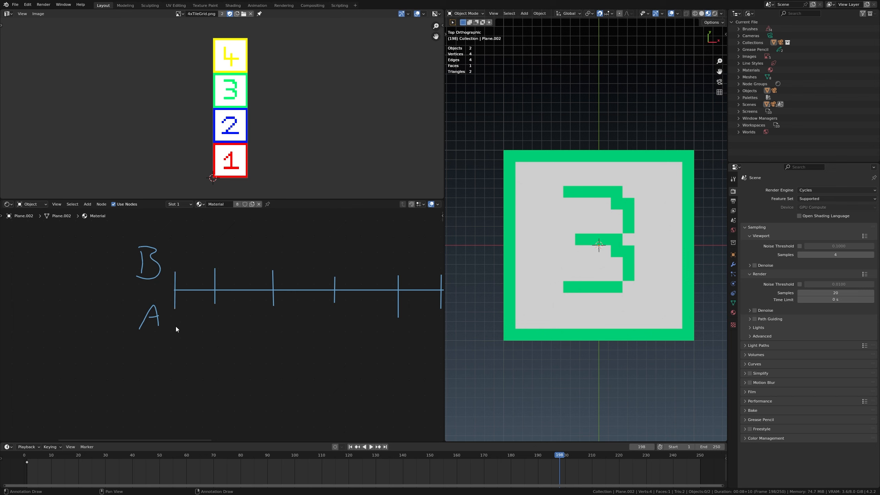
Write 1 below the first tick and draw a diagonal line up to the second tick, labelled 2
middle_drag(175, 306, 183, 334)
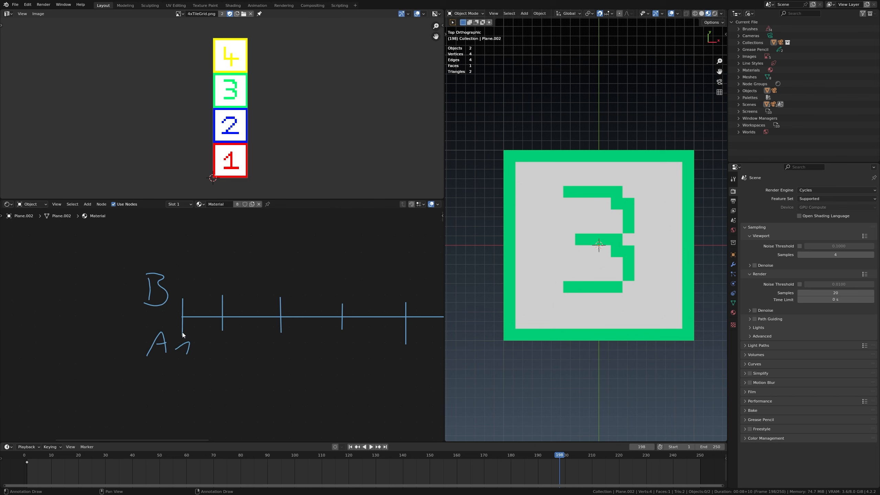
drag(183, 336, 223, 295)
middle_drag(223, 285, 224, 286)
drag(224, 276, 231, 289)
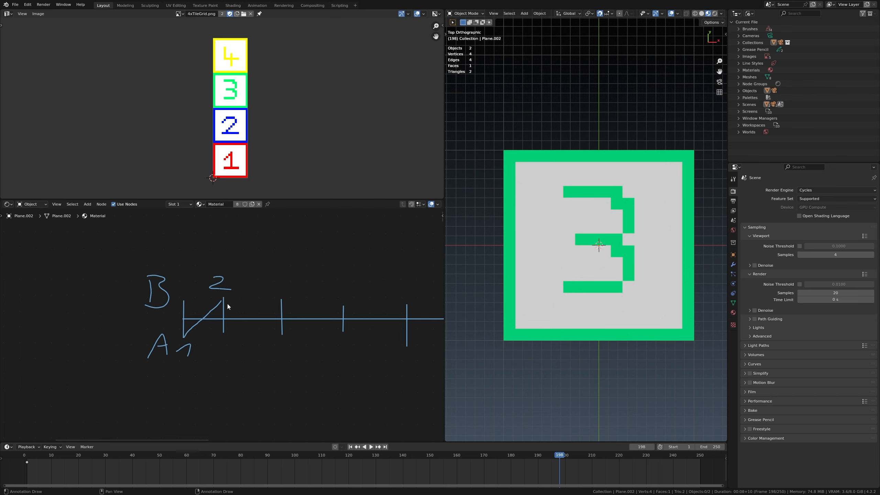
middle_drag(245, 334, 224, 332)
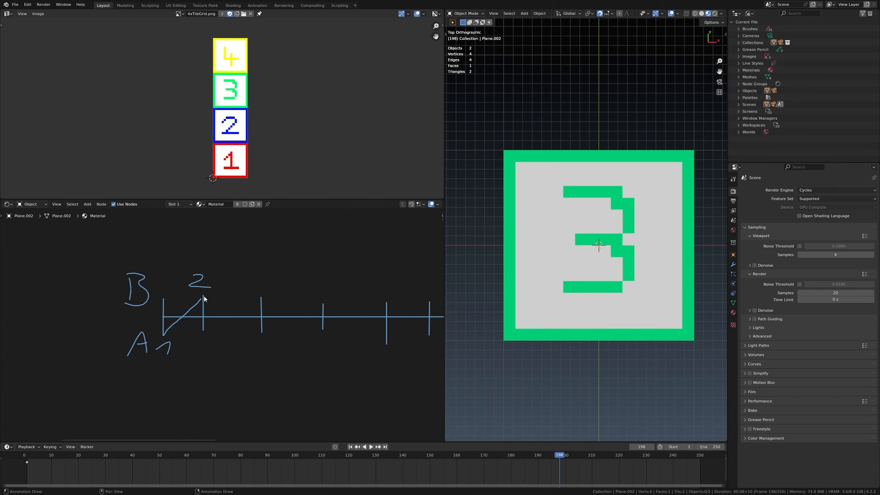
Continue the zigzag between the A and B sides through the remaining ticks, labelling its turning points 3, 4, 5 and 6
drag(204, 297, 264, 332)
middle_drag(277, 346, 244, 352)
mouse_move(231, 336)
mouse_down()
mouse_move(290, 312)
mouse_move(346, 341)
mouse_move(348, 373)
mouse_up()
middle_drag(364, 357, 310, 351)
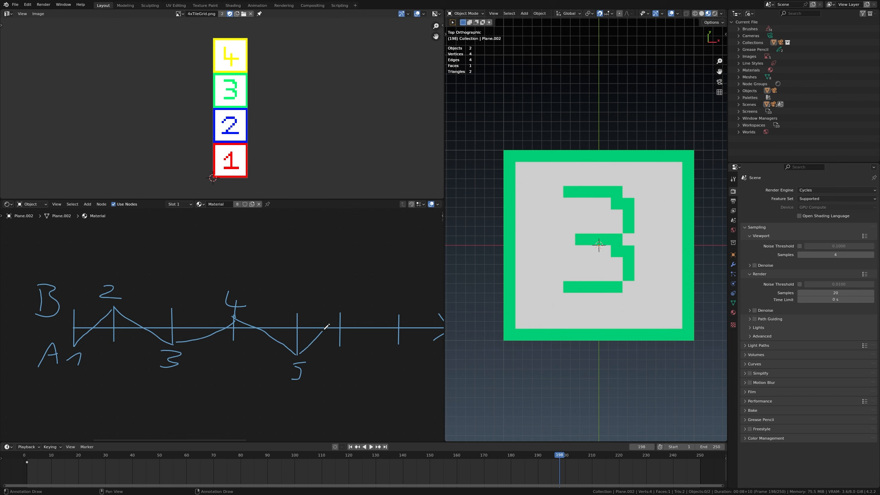
mouse_move(326, 326)
mouse_down()
mouse_move(340, 318)
mouse_move(336, 307)
mouse_up()
middle_drag(339, 318, 289, 304)
drag(289, 303, 347, 328)
Annotate the opposite side of the first five ticks with 2 above, 3 below, 4 above, 5 below and 6 above
scroll(220, 330, down, 3)
middle_drag(147, 335, 279, 338)
scroll(218, 338, up, 3)
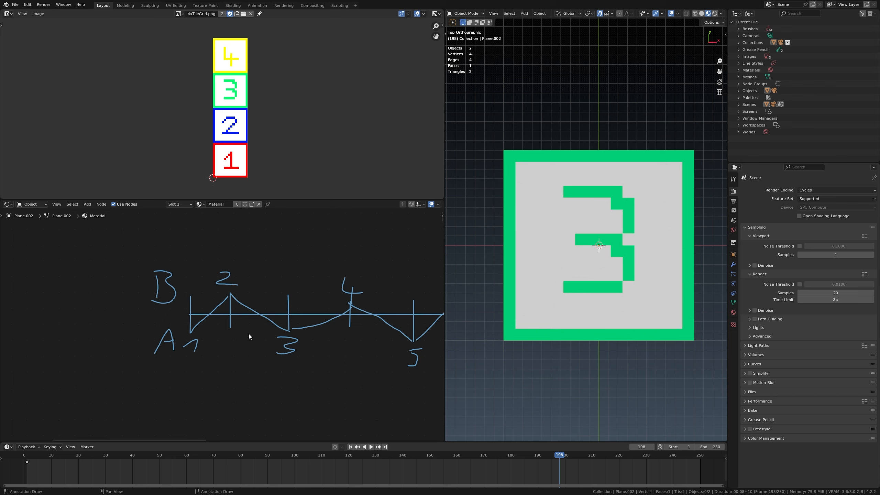
middle_drag(249, 333, 247, 327)
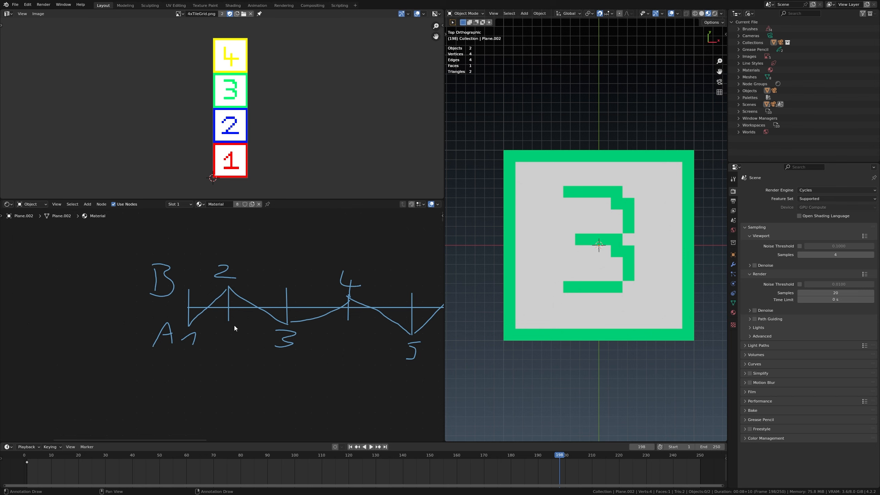
drag(237, 337, 225, 346)
middle_drag(312, 322, 233, 329)
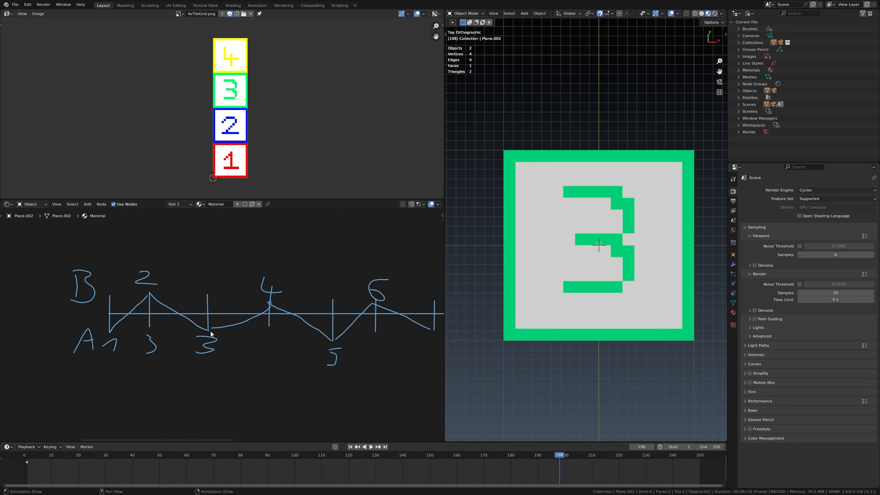
mouse_move(205, 277)
mouse_down()
mouse_move(204, 286)
mouse_move(216, 286)
mouse_up()
mouse_move(254, 333)
middle_down()
mouse_move(172, 318)
mouse_move(200, 319)
middle_up()
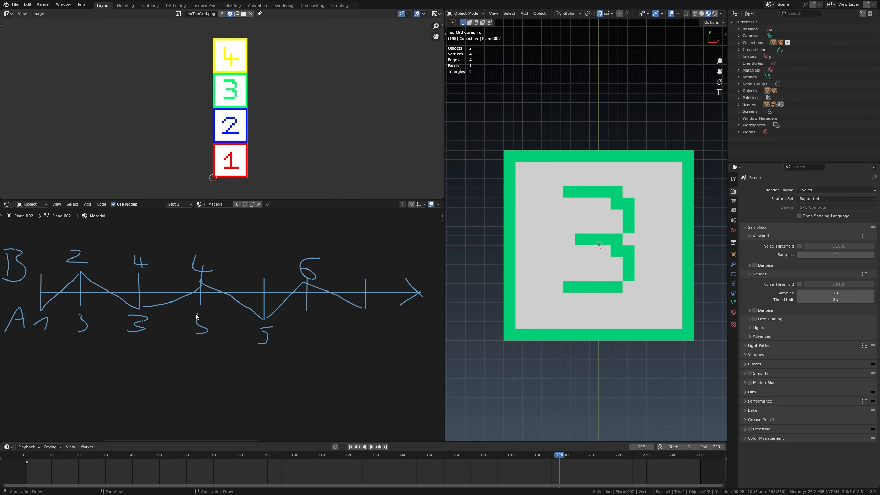
drag(268, 255, 258, 273)
middle_drag(177, 305, 245, 314)
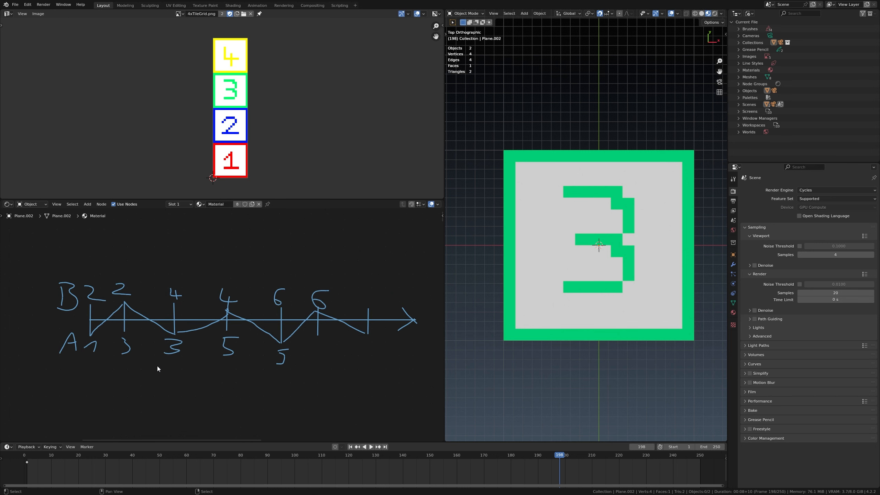
Draw boxes around the repeated 3s and 5s on the A side and the 4s and 6s on the B side
mouse_move(115, 334)
mouse_down()
mouse_move(114, 355)
mouse_move(189, 362)
mouse_move(193, 331)
mouse_move(112, 334)
mouse_up()
scroll(217, 350, up, 1)
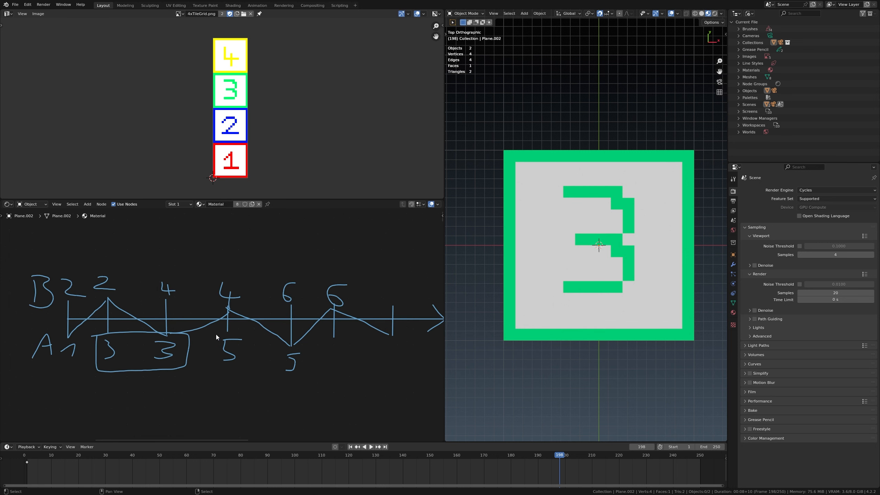
mouse_move(216, 334)
mouse_down()
mouse_move(263, 380)
mouse_move(306, 339)
mouse_move(210, 335)
mouse_up()
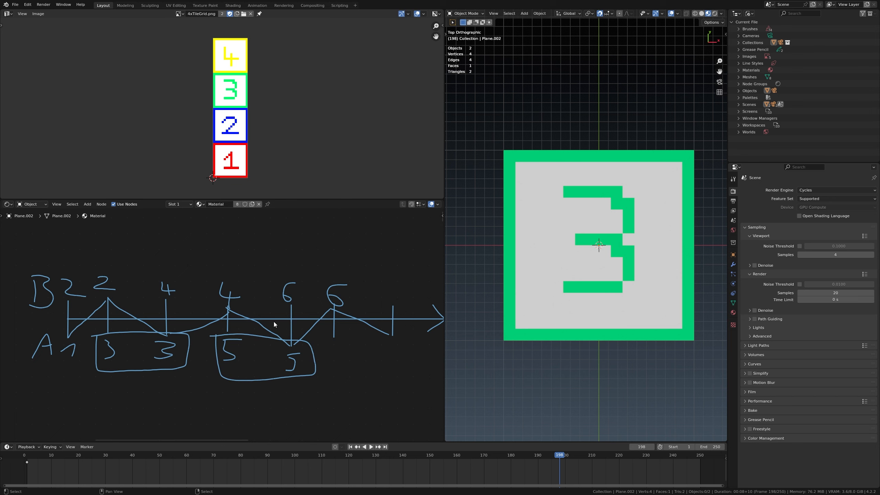
middle_drag(274, 323, 272, 341)
mouse_move(155, 292)
mouse_down()
mouse_move(179, 324)
mouse_move(239, 289)
mouse_move(153, 289)
mouse_up()
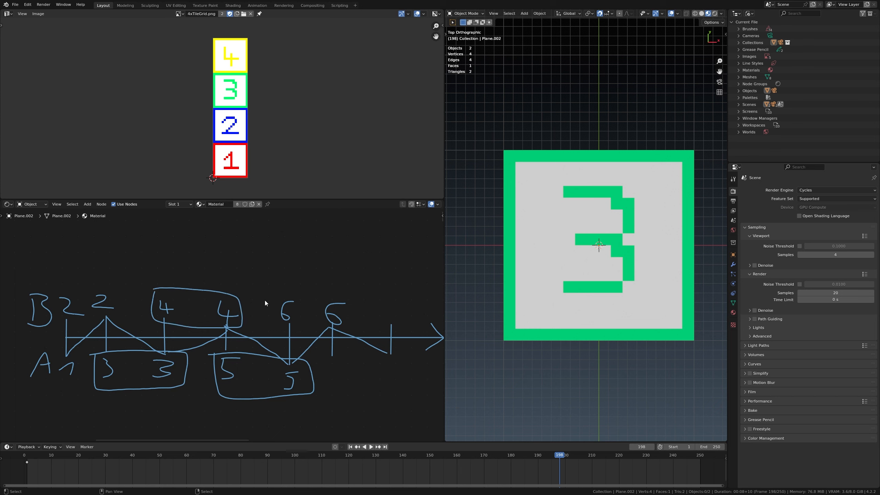
mouse_move(269, 290)
mouse_down()
mouse_move(338, 322)
mouse_move(274, 282)
mouse_up()
scroll(302, 339, down, 4)
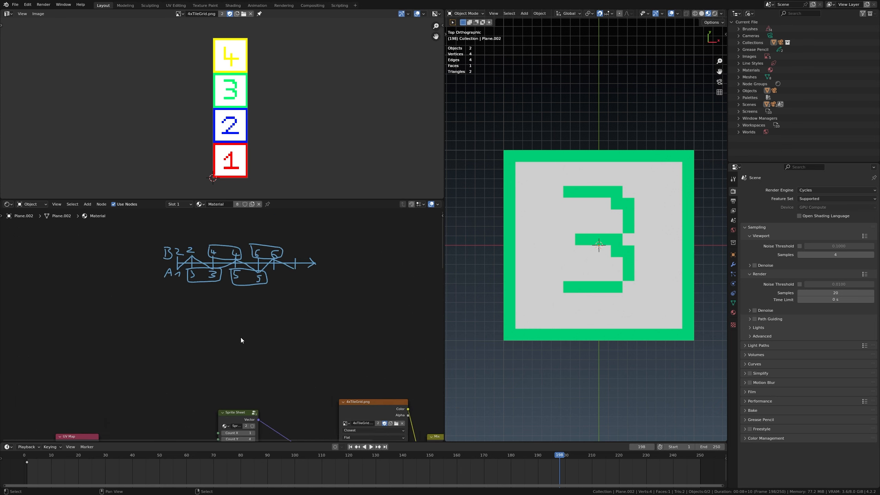
Move the Attribute and Divide nodes horizontally away from the Sprite Sheet groups and shift the UV Map node upward
middle_drag(241, 337, 275, 268)
drag(142, 337, 261, 400)
key(g)
key(x)
click(170, 391)
drag(184, 300, 195, 267)
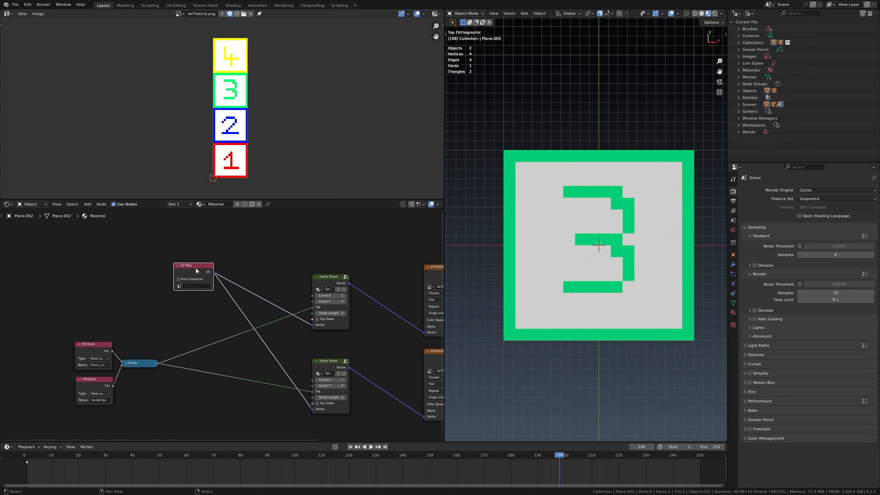
Insert a reroute across the two links leaving the Divide node and position it beside that node
scroll(222, 324, up, 3)
shift+right_drag(188, 349, 186, 395)
key(g)
click(193, 399)
Move the Divide node together with its reroute away from the Sprite Sheet groups to make room for more nodes
key(b)
drag(132, 365, 226, 390)
key(g)
right_click(120, 381)
key(b)
drag(72, 356, 235, 398)
key(g)
click(141, 396)
click(135, 394)
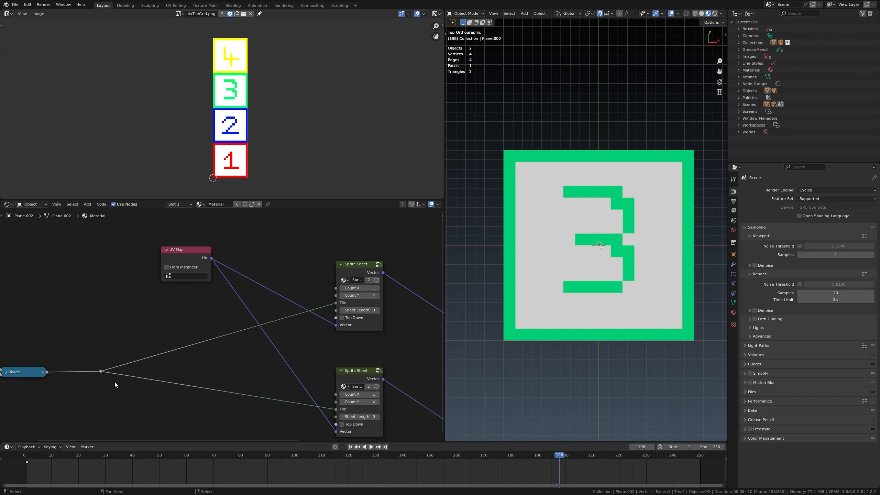
Add an Add math node fed by the reroute, place it below the links, and set its second value to 1
drag(101, 372, 150, 411)
text(add)
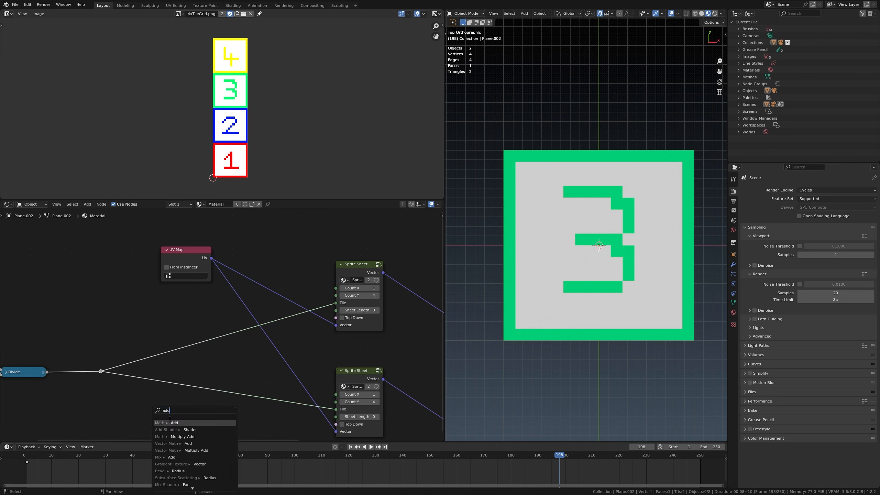
key(Return)
click(152, 413)
middle_drag(152, 413, 176, 332)
scroll(194, 354, up, 4)
click(189, 375)
text(1)
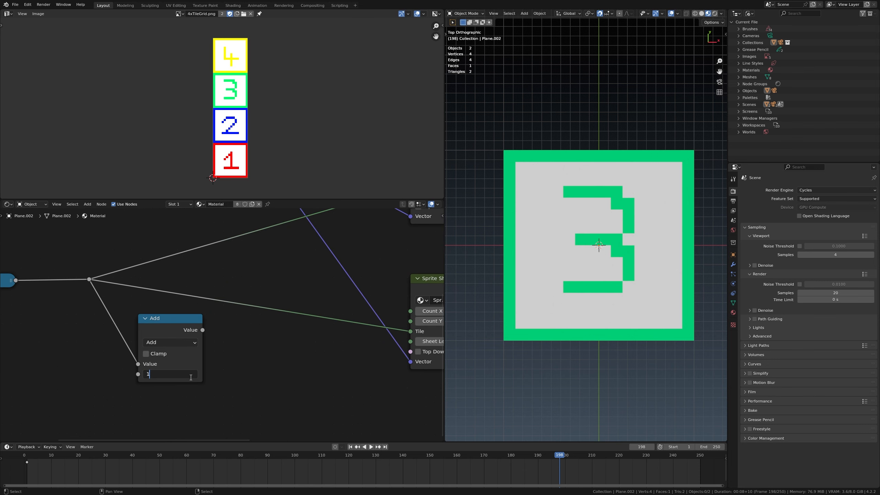
key(Return)
Add a Snap math node fed by the Add output, place it beside the Add node, and set its increment to 2
drag(203, 331, 254, 356)
text(snap)
key(Return)
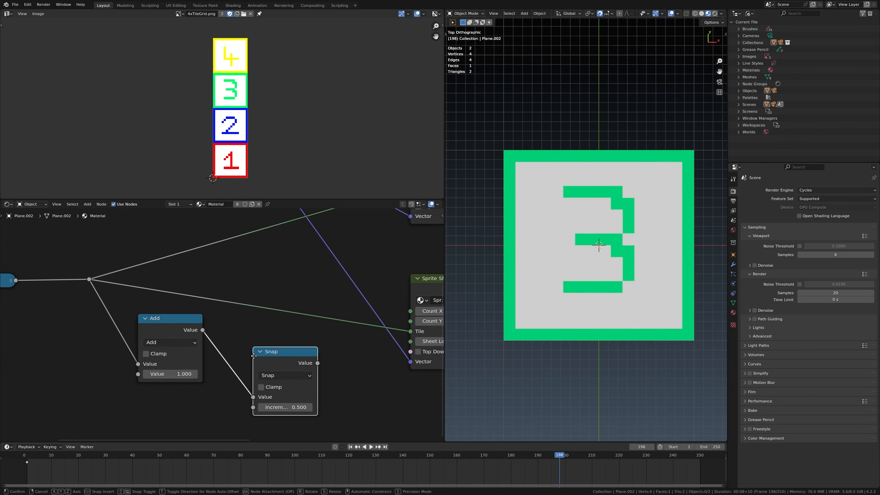
click(225, 333)
middle_drag(248, 377, 218, 388)
click(218, 395)
text(2)
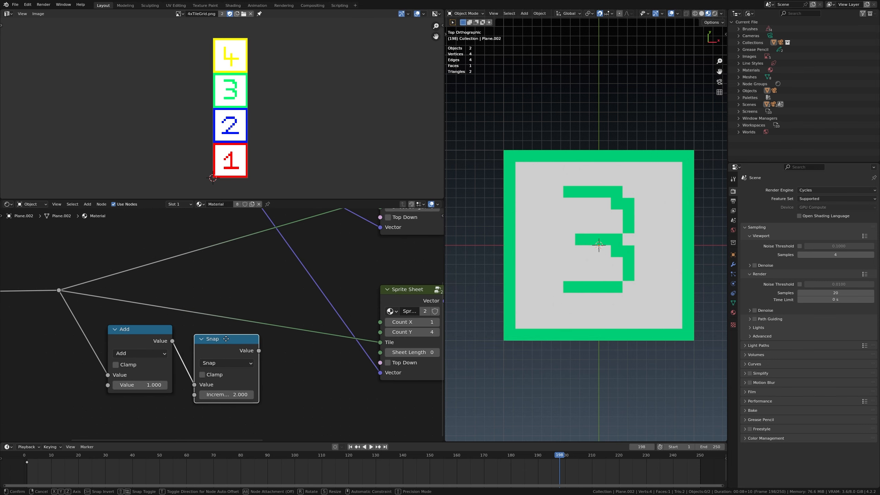
key(Return)
Examine the Add and Snap node settings in relation to the Divide reroute and the lower Sprite Sheet
scroll(194, 354, down, 1)
scroll(230, 374, down, 1)
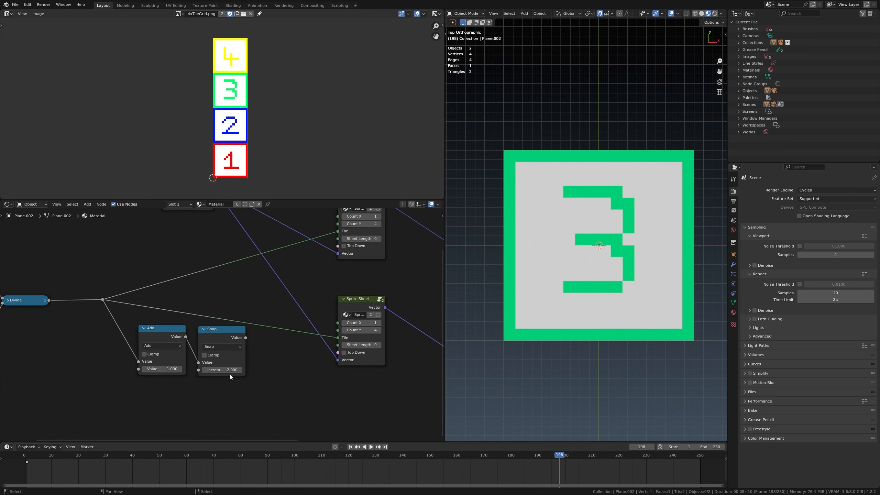
scroll(230, 376, up, 2)
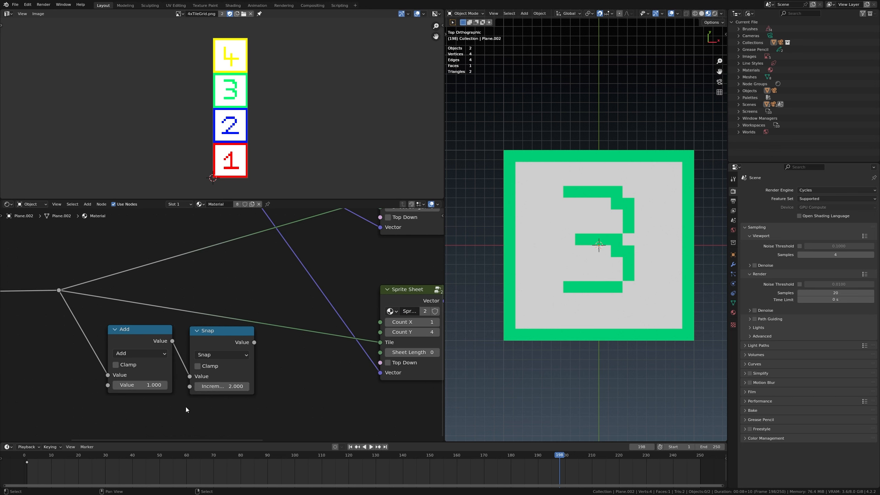
middle_drag(85, 359, 131, 323)
scroll(207, 338, down, 6)
scroll(132, 326, up, 3)
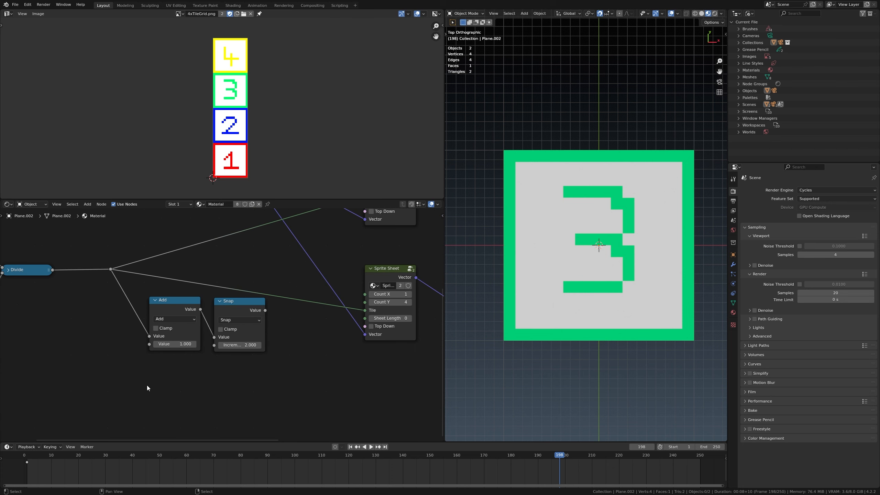
middle_drag(241, 365, 206, 364)
scroll(207, 364, up, 3)
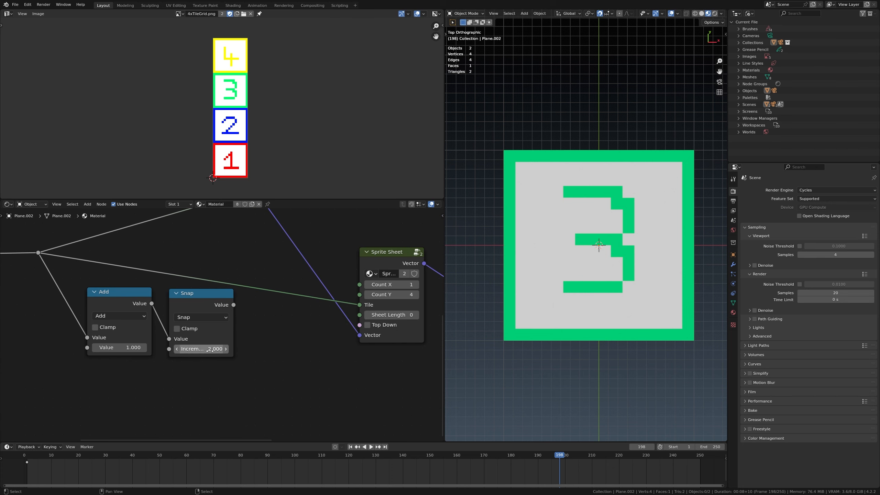
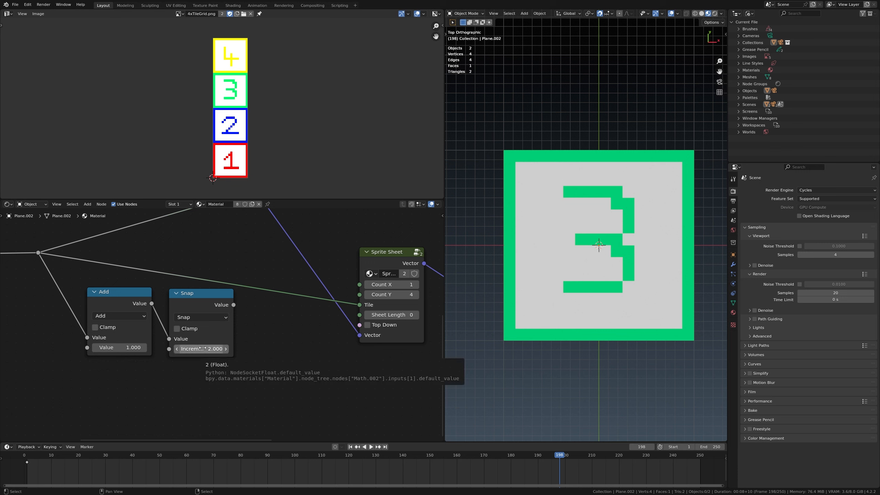
scroll(218, 317, down, 4)
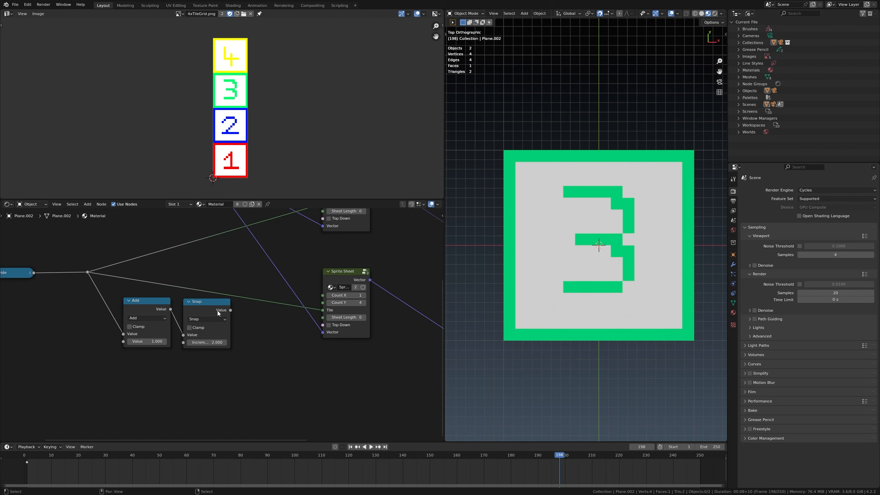
Move the Add and Snap node pair above the reroute's lower link, beside the upper Sprite Sheet
middle_drag(217, 311, 217, 354)
drag(114, 336, 234, 391)
key(g)
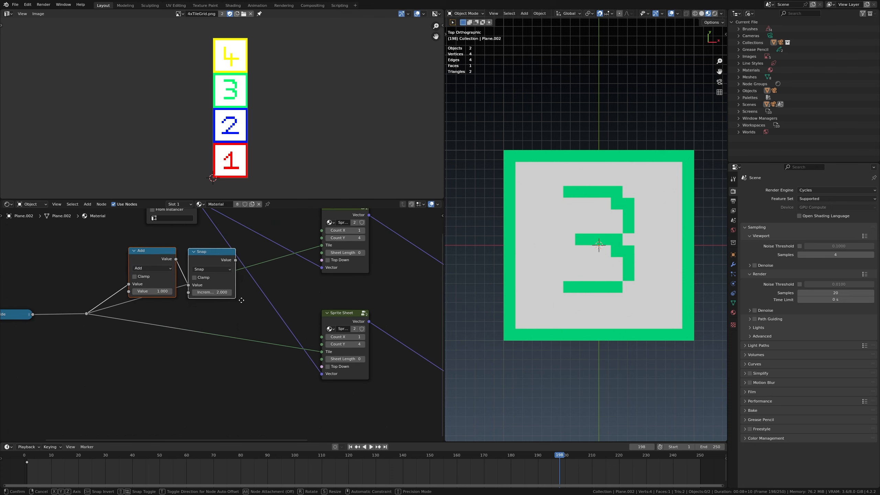
click(243, 300)
scroll(242, 298, up, 1)
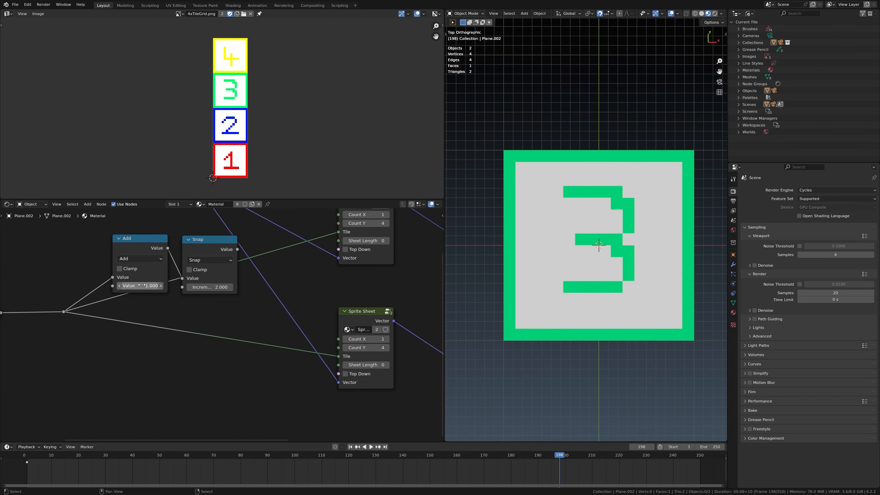
Examine the A/B timeline sketch above the nodes for where each input's tile number has to change
scroll(151, 352, down, 2)
scroll(207, 358, up, 2)
scroll(125, 359, down, 4)
middle_drag(232, 273, 192, 389)
scroll(208, 374, up, 4)
middle_drag(256, 305, 208, 353)
scroll(239, 354, up, 5)
scroll(142, 318, up, 2)
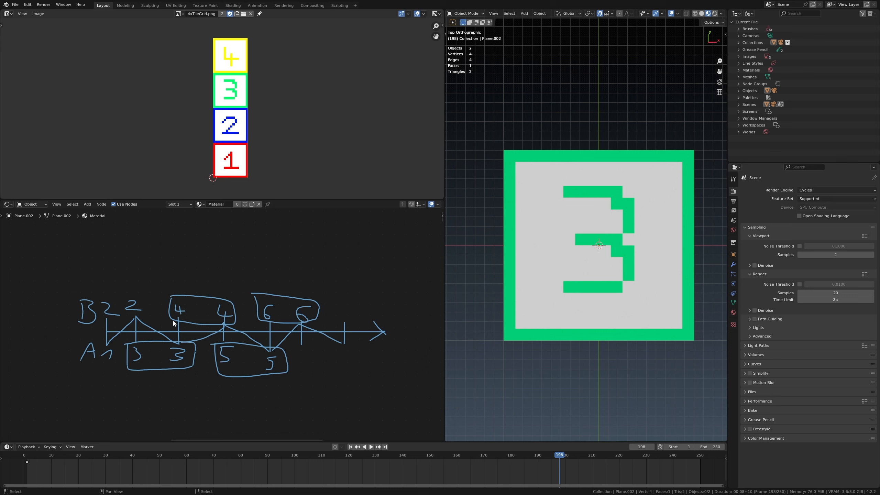
middle_drag(177, 307, 193, 307)
scroll(166, 324, up, 2)
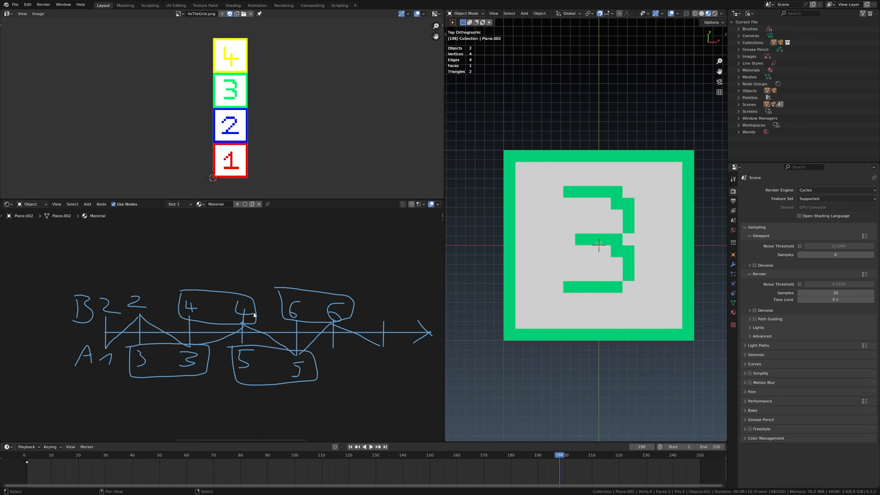
middle_drag(283, 306, 281, 302)
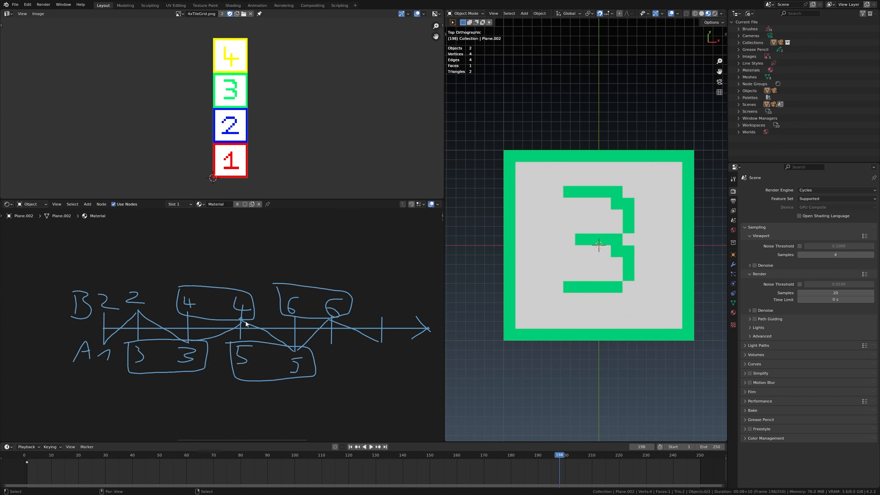
Connect the Snap node's output to the Tile input of the upper Sprite Sheet
scroll(241, 379, down, 15)
middle_drag(230, 393, 227, 268)
scroll(234, 347, up, 6)
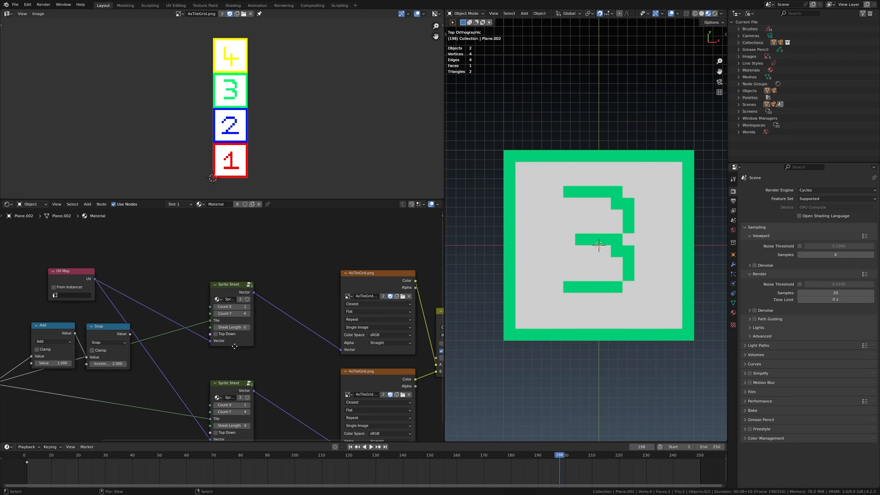
middle_drag(233, 348, 245, 337)
drag(148, 326, 145, 324)
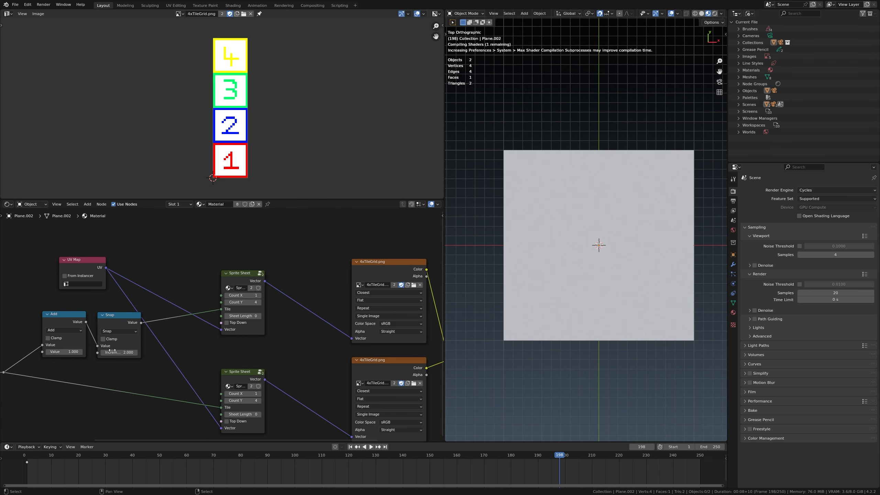
Duplicate the Add and Snap nodes and place the copies below the link to the lower Sprite Sheet
middle_drag(176, 346, 259, 275)
key(b)
drag(228, 288, 149, 255)
key(shift+d)
click(222, 373)
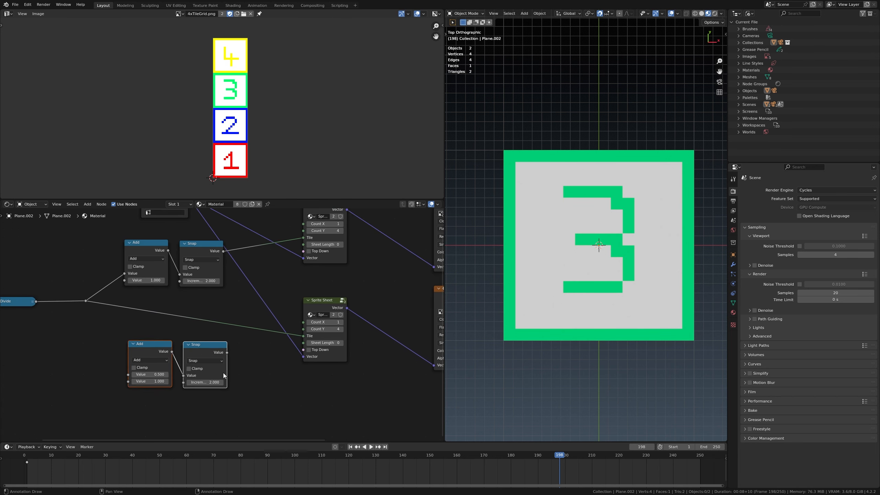
Reverse the order of the duplicated nodes so the reroute feeds Snap first and Snap feeds Add
middle_drag(223, 373, 275, 345)
click(162, 289)
drag(138, 273, 283, 346)
drag(256, 317, 205, 308)
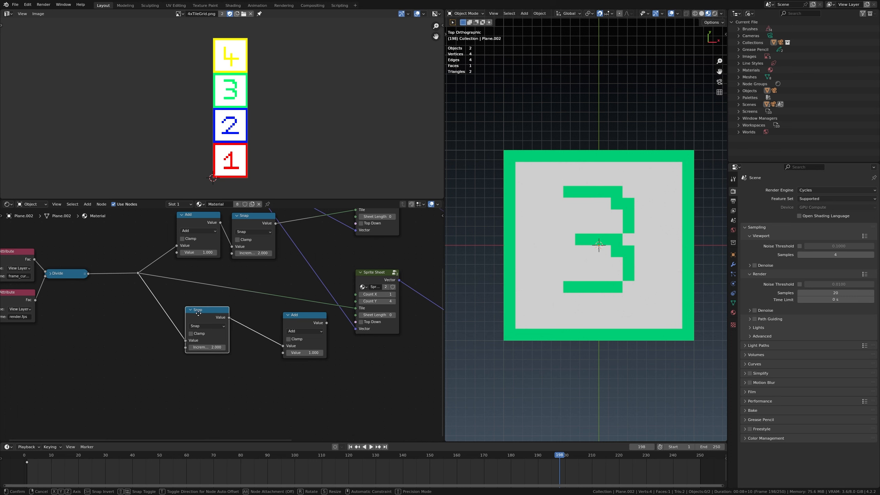
drag(300, 325, 258, 318)
key(alt+a)
Move the lower Snap and Add pair into line beneath the upper Add and Snap nodes
middle_drag(255, 312, 212, 352)
key(b)
drag(153, 356, 241, 389)
key(g)
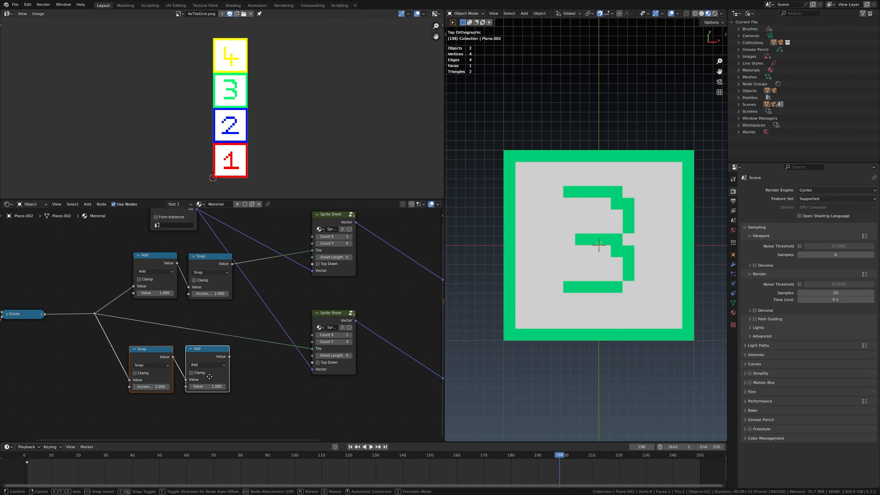
click(230, 388)
click(208, 409)
Connect the lower Add node's output to the Tile input of the lower Sprite Sheet
middle_drag(69, 324, 91, 325)
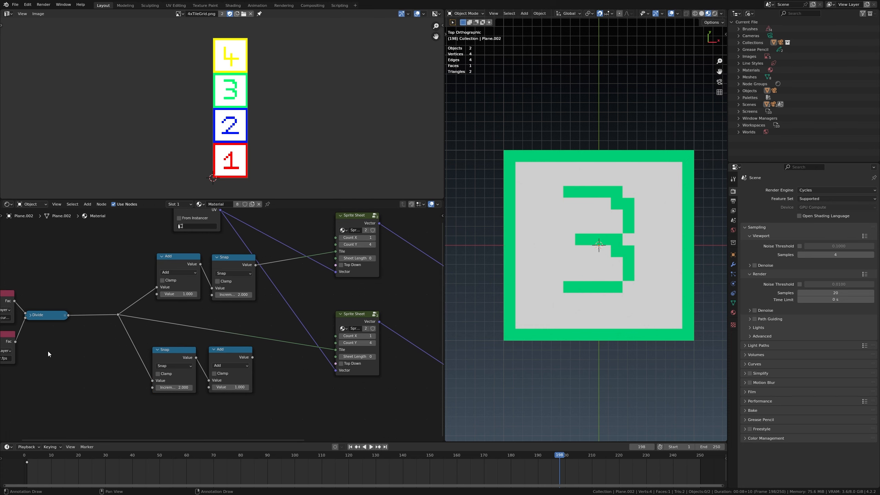
scroll(221, 324, up, 1)
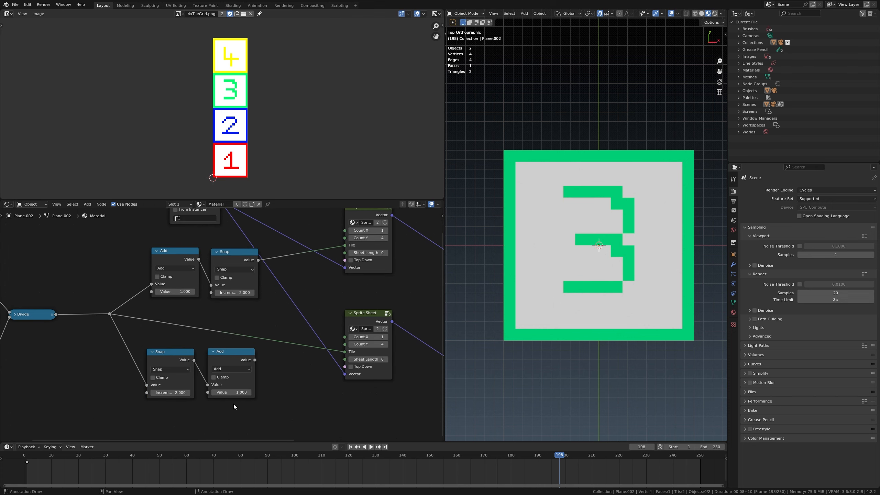
middle_drag(268, 368, 232, 363)
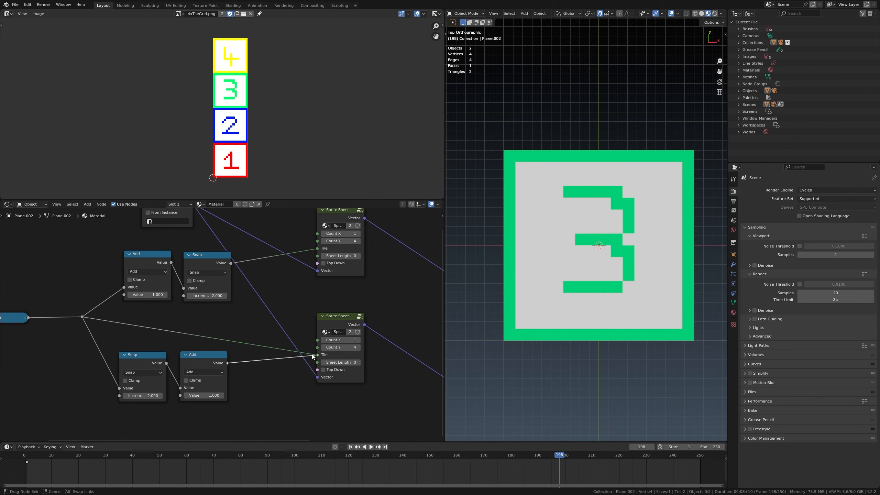
Examine the starting tile numbers of rows A and B in the timeline sketch
scroll(212, 253, down, 3)
mouse_move(212, 253)
middle_down()
mouse_move(245, 354)
mouse_move(202, 353)
mouse_move(205, 271)
mouse_move(208, 331)
mouse_move(220, 257)
mouse_move(216, 350)
middle_up()
scroll(250, 323, up, 6)
middle_drag(267, 310, 225, 363)
scroll(223, 360, up, 6)
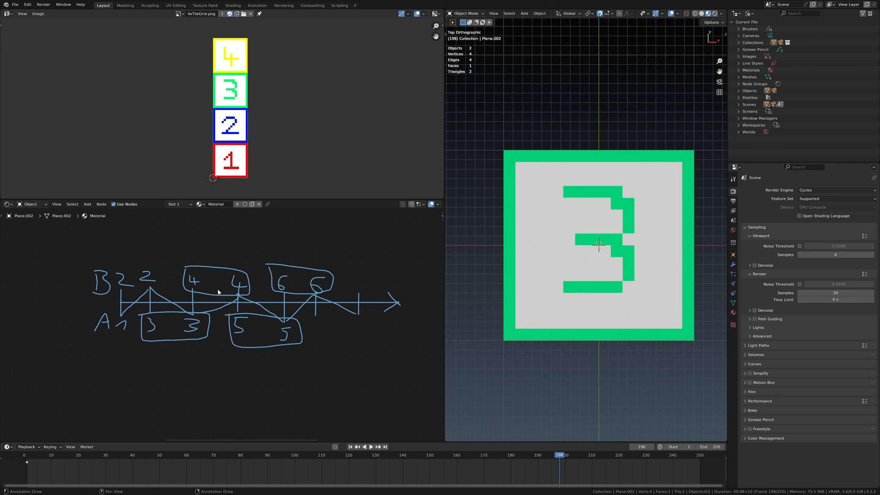
scroll(110, 339, up, 2)
middle_drag(135, 327, 159, 322)
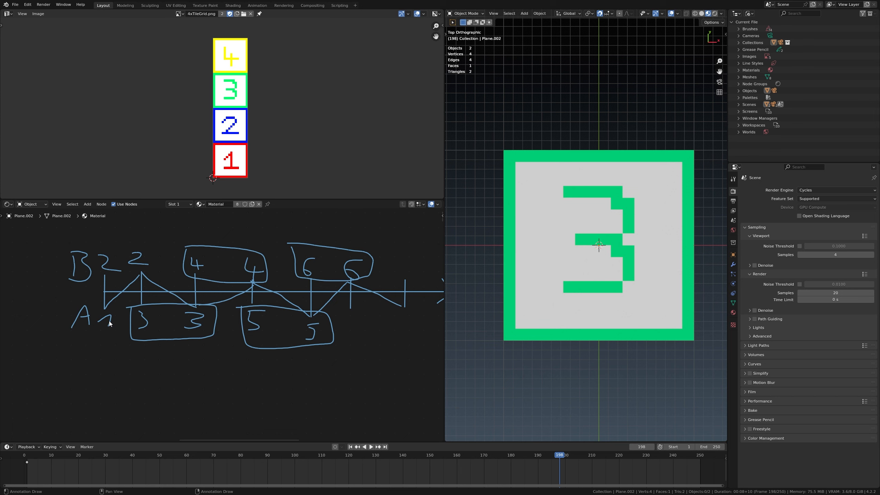
scroll(225, 332, down, 2)
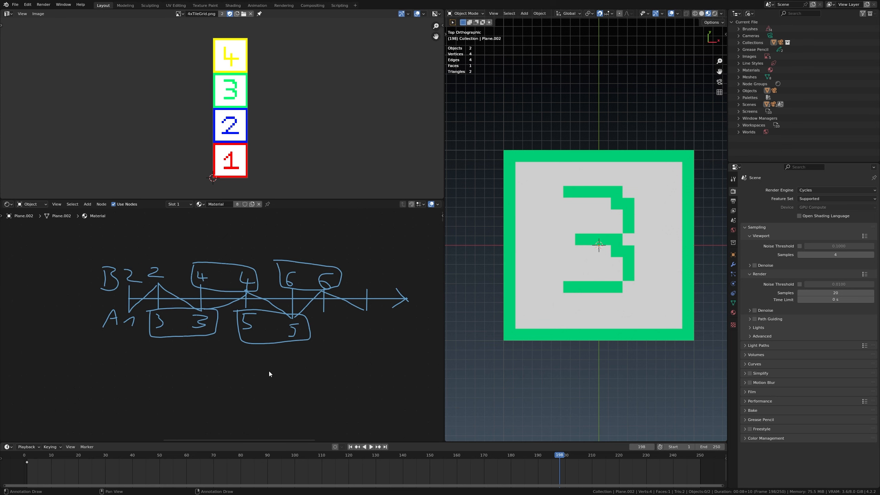
Move the Attribute, Divide, reroute, Add and Snap nodes together closer to the two Sprite Sheet groups
scroll(243, 357, down, 5)
scroll(222, 352, down, 3)
middle_drag(222, 399, 220, 278)
scroll(201, 341, up, 2)
middle_drag(200, 344, 252, 327)
key(b)
drag(15, 305, 203, 405)
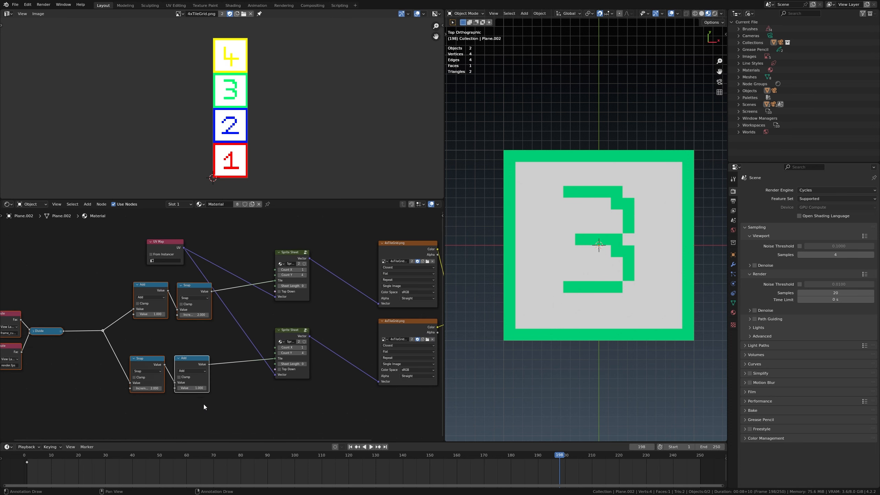
key(g)
click(250, 396)
key(alt+a)
Preview the upper 4xTileGrid.png texture's color directly through the Material Output
middle_drag(357, 326, 198, 342)
scroll(201, 343, up, 1)
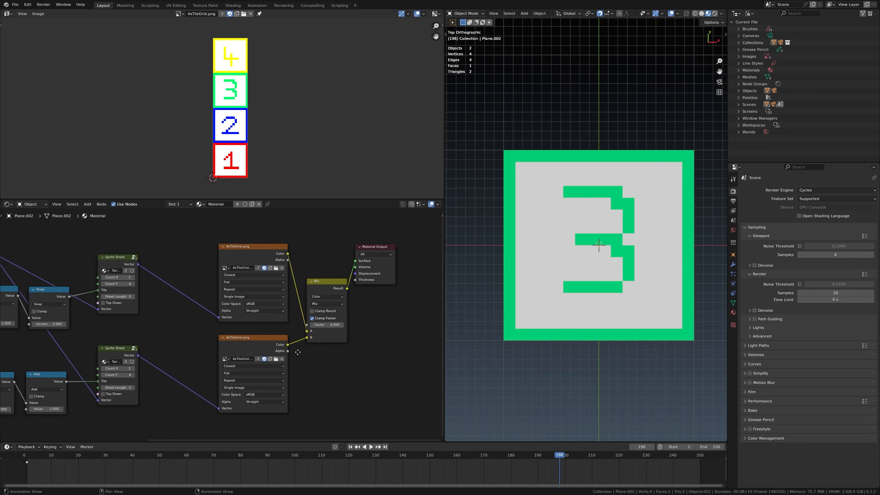
ctrl+shift+click(275, 257)
key(alt+a)
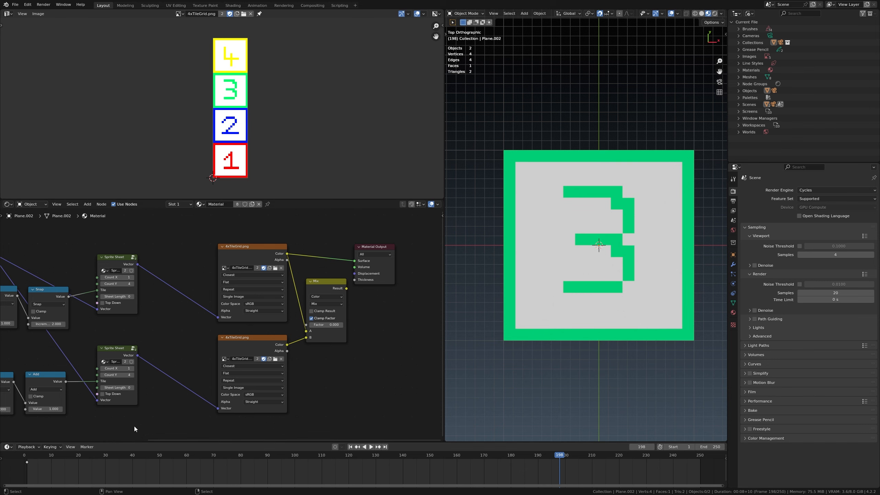
Play the animation from the first frame to check the upper texture's tile changes, and stop playback
key(shift+Left)
key(space)
scroll(150, 377, down, 4)
middle_drag(150, 376, 265, 344)
middle_drag(186, 330, 150, 327)
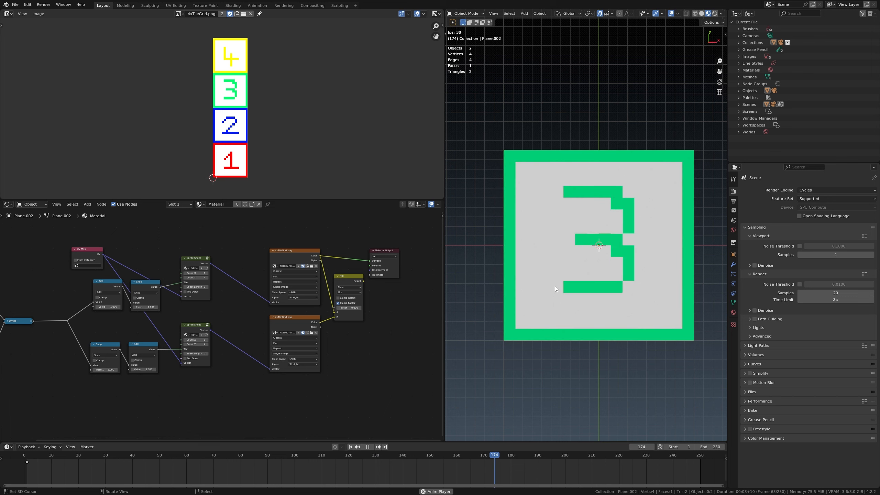
middle_drag(377, 303, 233, 315)
key(space)
Preview the lower 4xTileGrid.png texture's color directly through the Material Output
scroll(220, 327, up, 2)
middle_drag(173, 341, 229, 330)
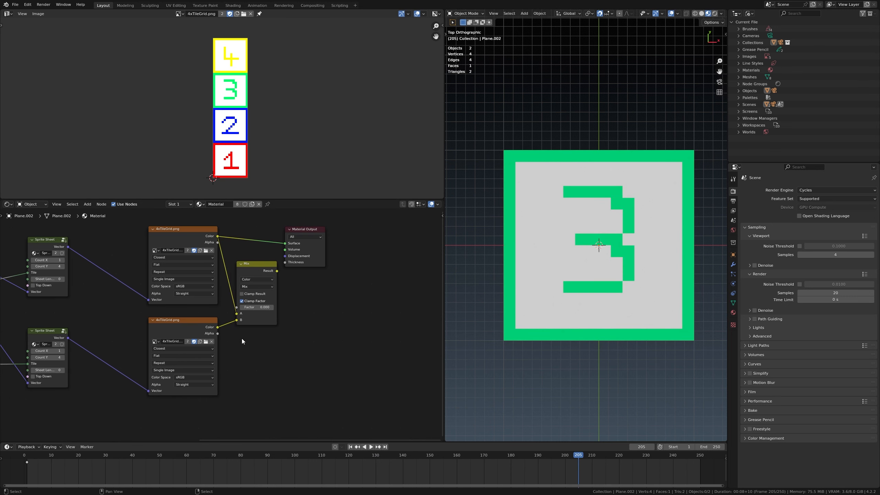
ctrl+shift+click(209, 338)
click(273, 345)
Insert a Multiply math node between the Divide node and the reroute, with its second value set to 2
middle_drag(384, 354, 350, 325)
drag(215, 294, 126, 293)
key(shift+a)
click(200, 386)
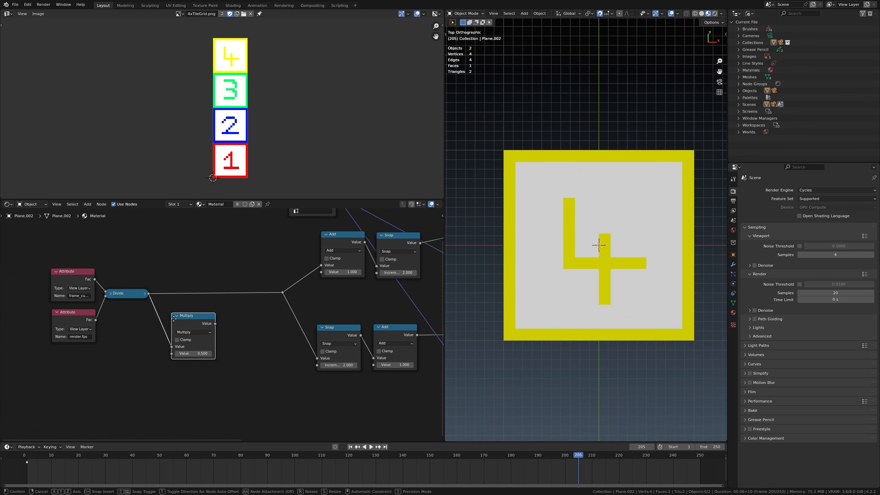
click(179, 304)
click(192, 337)
text(2)
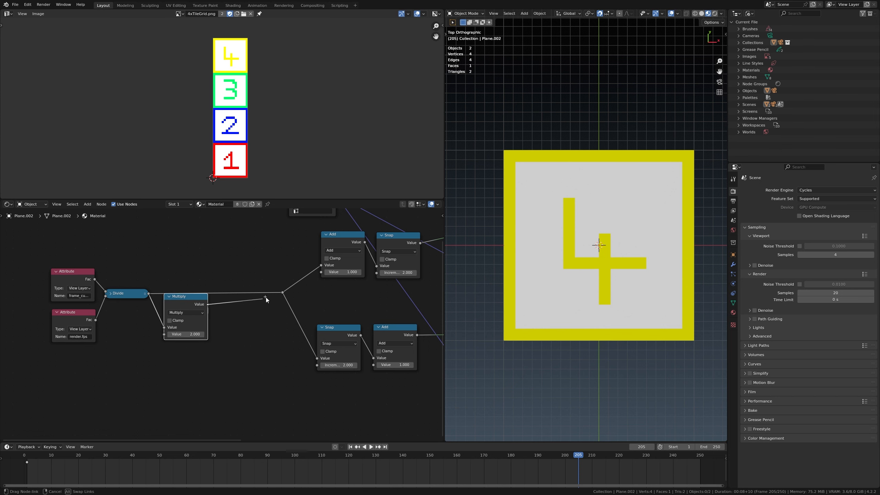
key(Return)
Play the animation to check the lower texture's tile changes with the multiplied time, and stop playback
scroll(274, 275, down, 1)
middle_drag(273, 275, 241, 339)
key(space)
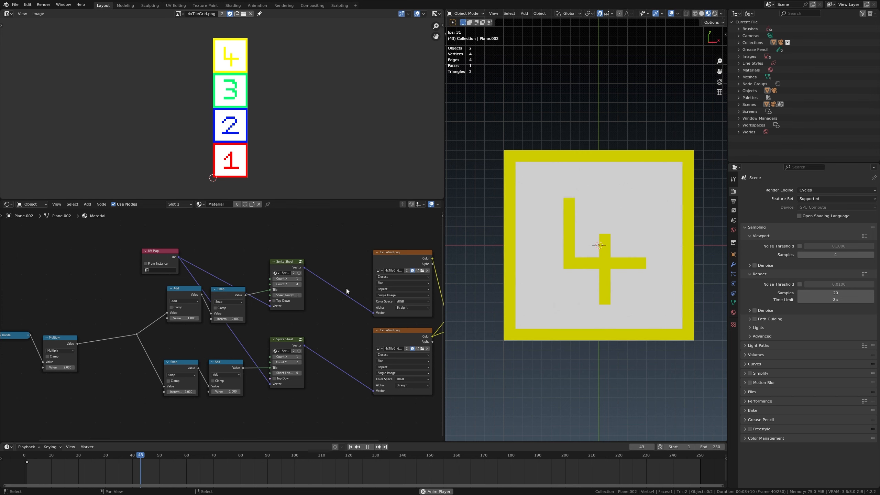
scroll(347, 288, up, 1)
middle_drag(347, 288, 210, 277)
scroll(216, 299, down, 4)
key(space)
Route the Mix node's result back to the Material Output and review the timeline sketch's zigzag line
scroll(159, 287, up, 1)
middle_drag(159, 287, 200, 311)
drag(384, 333, 386, 332)
middle_drag(208, 229, 219, 356)
middle_drag(262, 397, 259, 251)
mouse_move(168, 274)
mouse_down()
mouse_move(189, 248)
mouse_move(269, 255)
mouse_up()
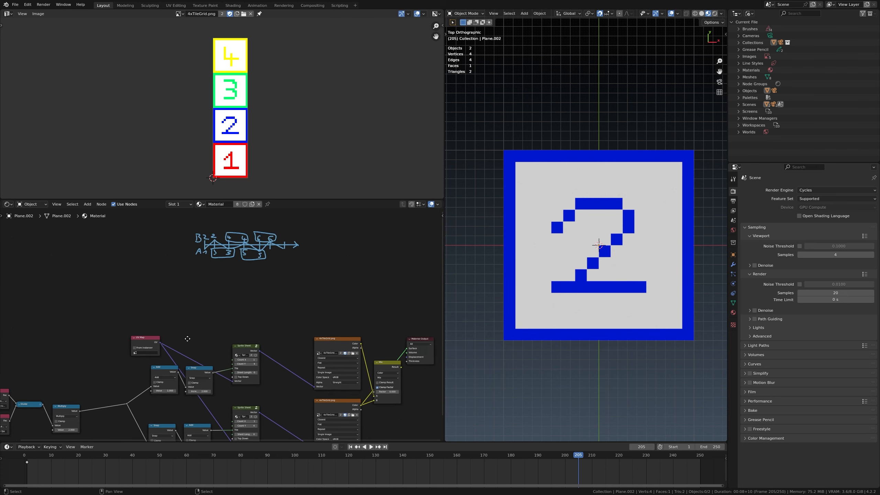
Add a Ping-Pong math node fed by the reroute, place it above the UV Map node, and set its scale to 1
drag(109, 358, 204, 237)
text(ping)
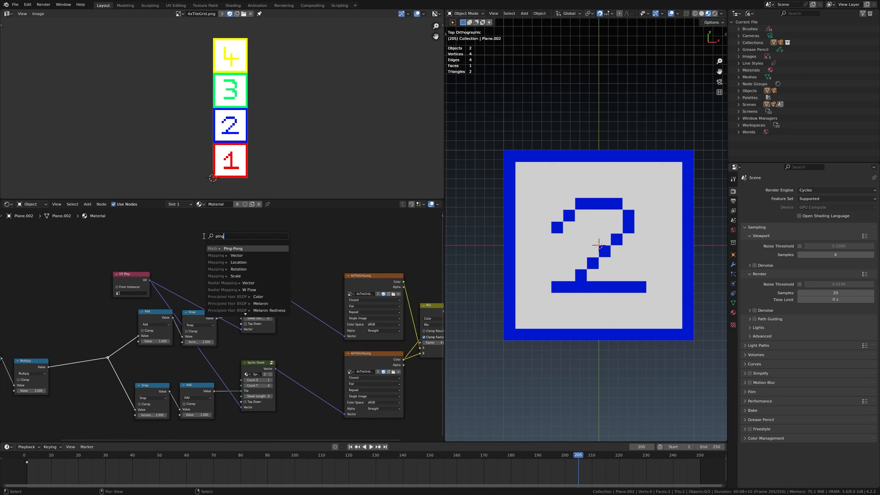
key(Return)
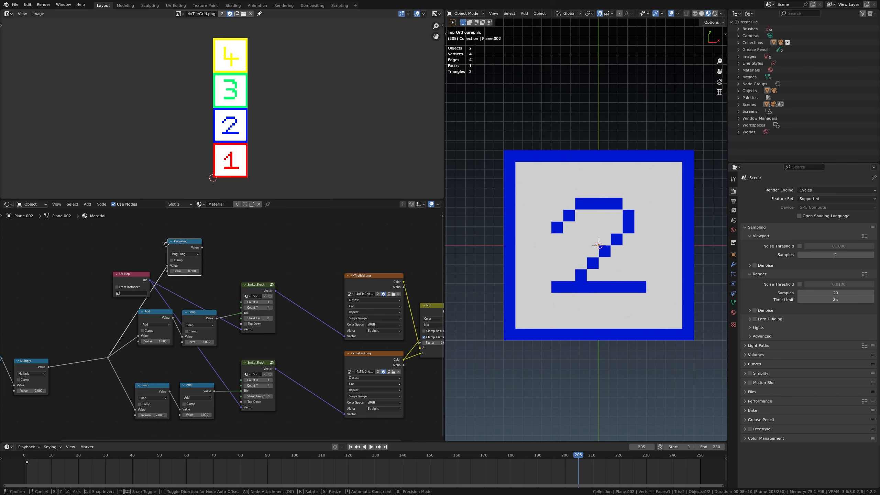
click(215, 253)
scroll(214, 253, up, 3)
drag(187, 279, 210, 284)
scroll(210, 283, down, 2)
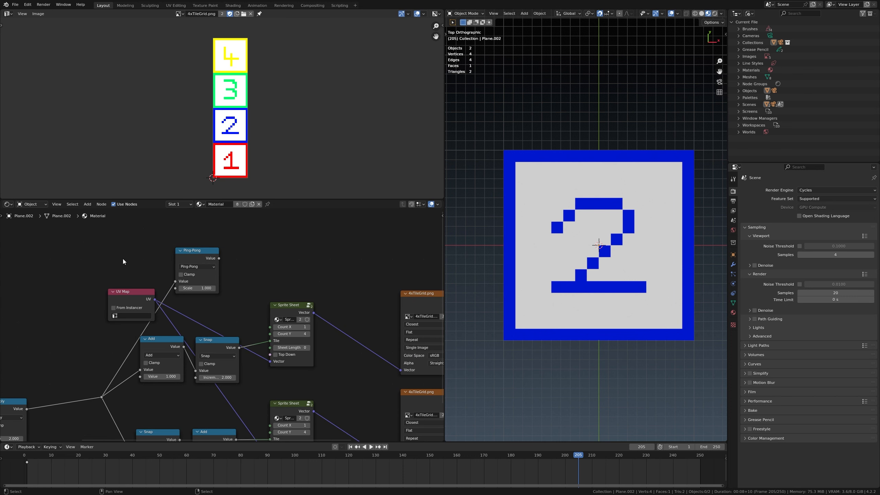
Add a Texture Coordinate node in the empty space and feed its Object output into a new Separate XYZ node
middle_drag(122, 259, 248, 299)
key(shift+a)
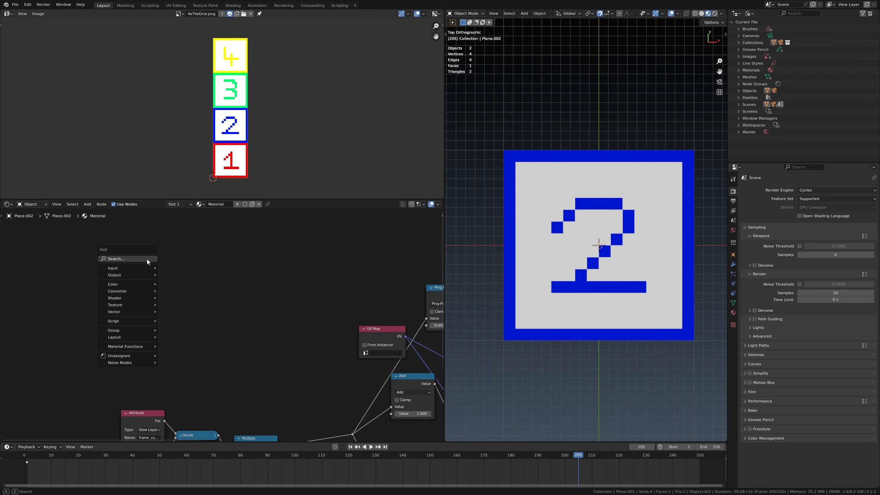
key(Escape)
key(q)
click(104, 279)
drag(129, 308, 224, 298)
text(sep)
key(Return)
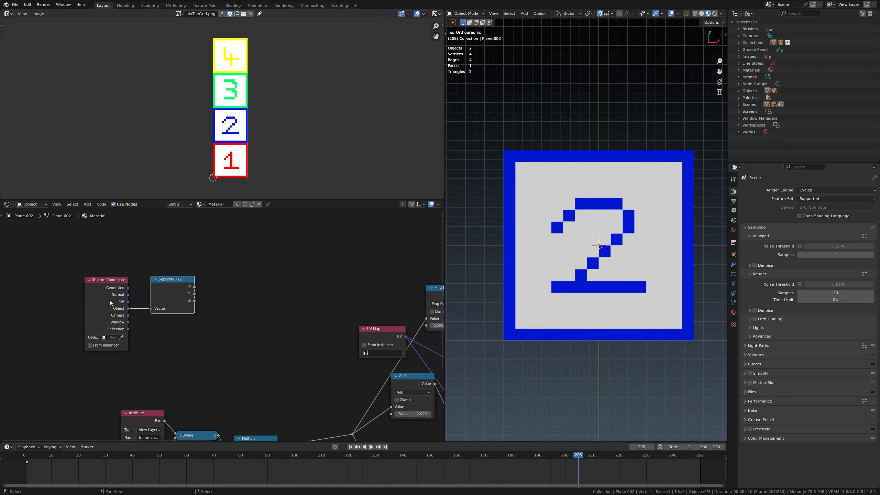
Hide the Texture Coordinate's unused outputs and add a Greater Than node comparing the separated X value against Y as threshold
key(ctrl+h)
drag(187, 278, 257, 286)
text(gr)
key(Return)
drag(187, 286, 268, 313)
Insert a vector Scale node of 7.8 between Texture Coordinate and Separate XYZ, and space out the nodes around it
drag(75, 268, 25, 273)
drag(52, 282, 71, 295)
drag(293, 264, 327, 256)
Insert a Floored Modulo node between the X output and the Greater Than value, with its second value set to 1
drag(187, 277, 224, 291)
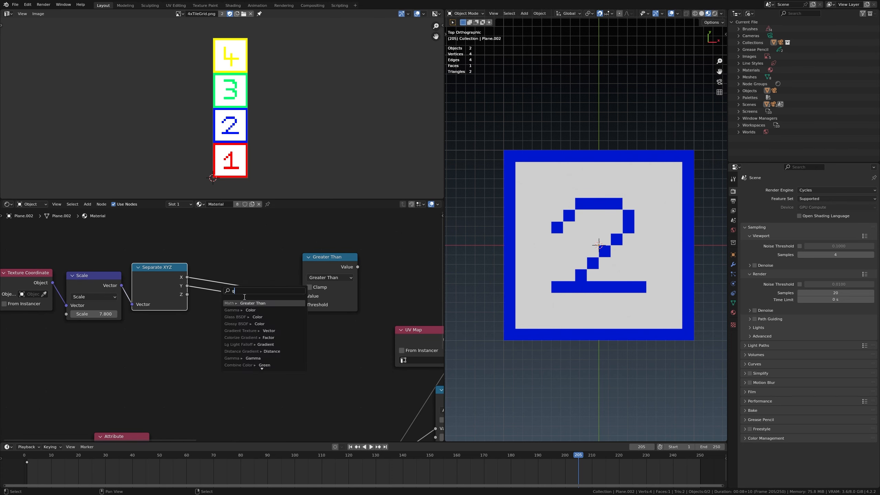
text(mod)
key(Return)
click(218, 277)
click(358, 352)
double_click(229, 303)
text(1)
mouse_move(257, 264)
mouse_down()
mouse_move(303, 296)
mouse_move(265, 252)
mouse_up()
Preview the Greater Than output on the plane and examine the plotted curve up close
ctrl+shift+click(326, 257)
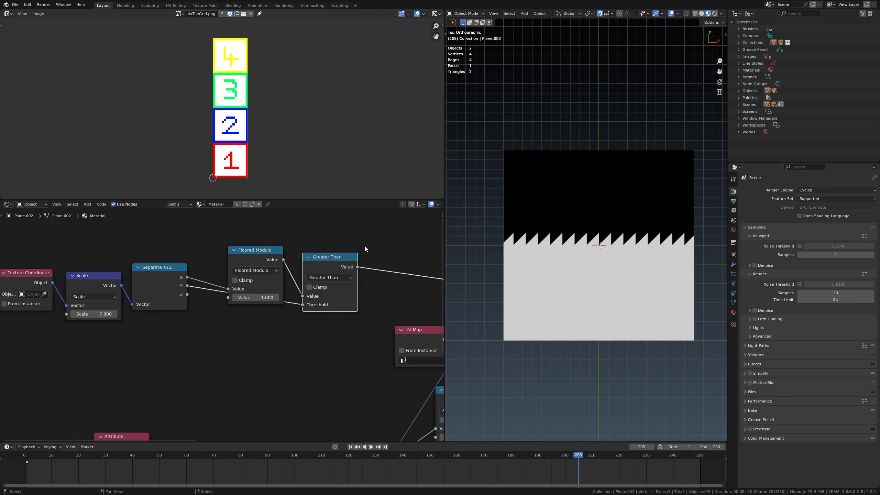
click(363, 246)
middle_drag(359, 246, 356, 275)
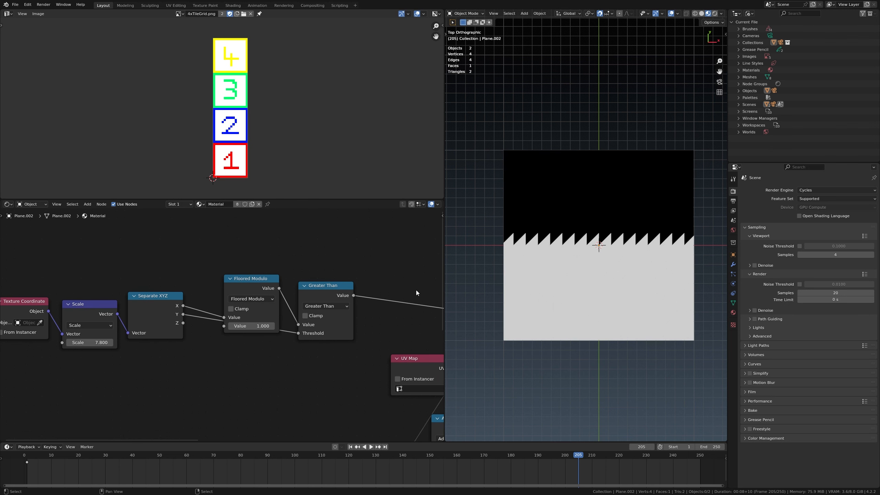
scroll(622, 275, up, 5)
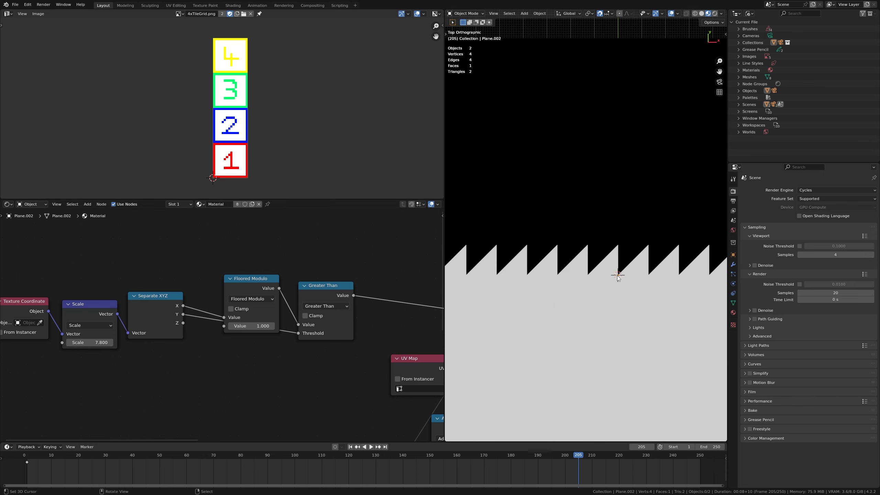
scroll(376, 372, up, 1)
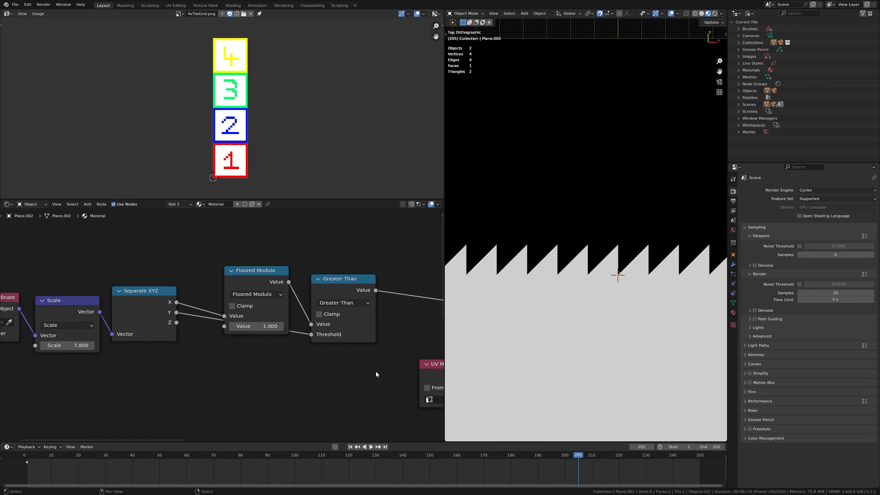
Switch the Floored Modulo node to Ping-Pong and examine the wave it plots on the plane
click(257, 298)
click(420, 420)
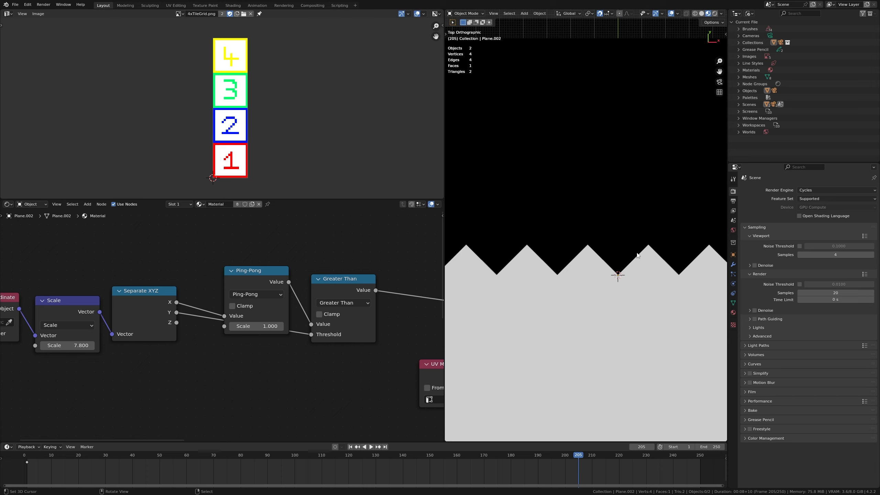
scroll(655, 277, down, 5)
shift+middle_drag(614, 282, 601, 296)
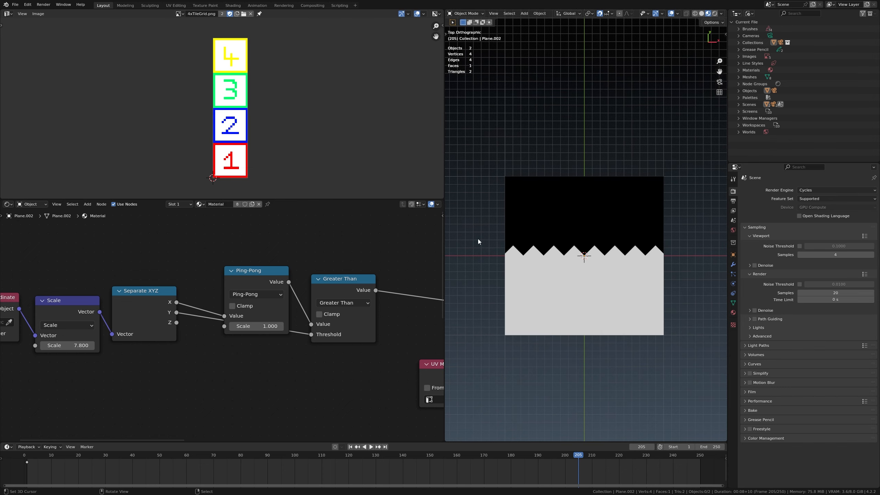
scroll(601, 283, up, 4)
scroll(294, 338, down, 4)
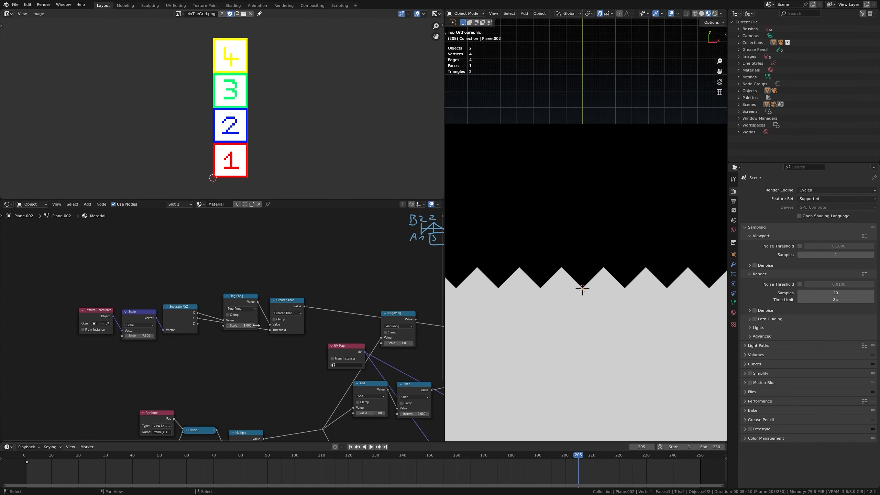
Delete the demonstration nodes from Texture Coordinate through Greater Than, keeping the Ping-Pong node of the sprite setup
middle_drag(295, 338, 376, 385)
scroll(377, 385, up, 3)
scroll(201, 219, up, 5)
middle_drag(200, 219, 219, 285)
drag(138, 230, 225, 233)
click(277, 267)
scroll(282, 272, up, 4)
middle_drag(282, 273, 302, 303)
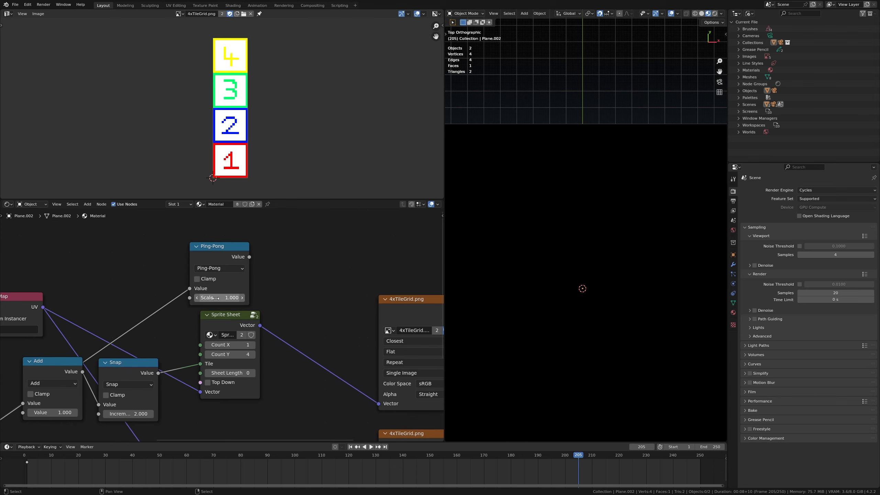
Connect the Ping-Pong value to the Mix node's Factor and preview the Mix result on the plane
scroll(226, 300, down, 1)
scroll(372, 302, down, 2)
middle_drag(377, 303, 258, 303)
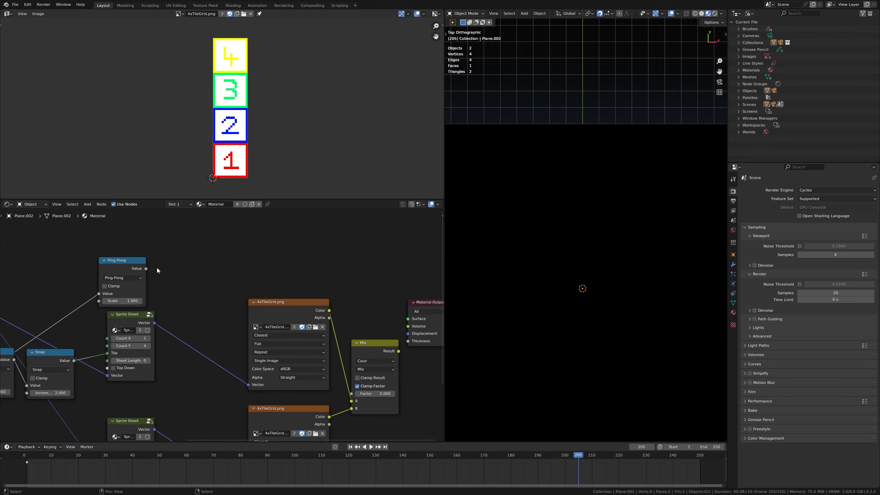
drag(159, 275, 352, 394)
scroll(357, 318, down, 2)
ctrl+shift+click(335, 320)
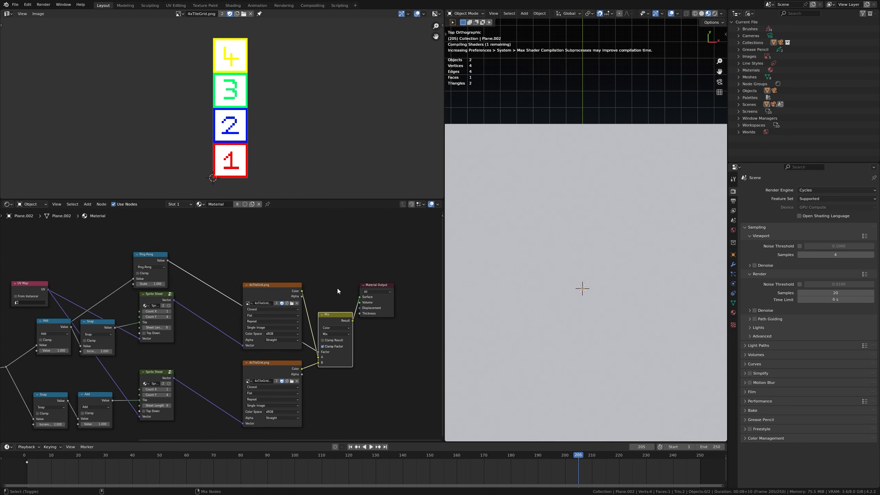
Play the animation and check how consecutive tiles blend on the whole plane
scroll(509, 297, down, 5)
key(space)
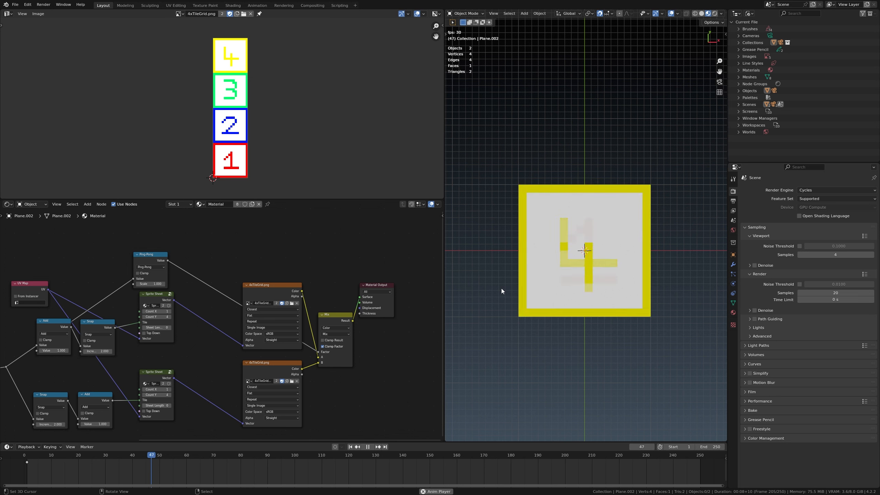
key(space)
Move the Add, Snap and Sprite Sheet nodes of both branches closer to the image textures
middle_drag(239, 330, 259, 336)
scroll(324, 308, up, 1)
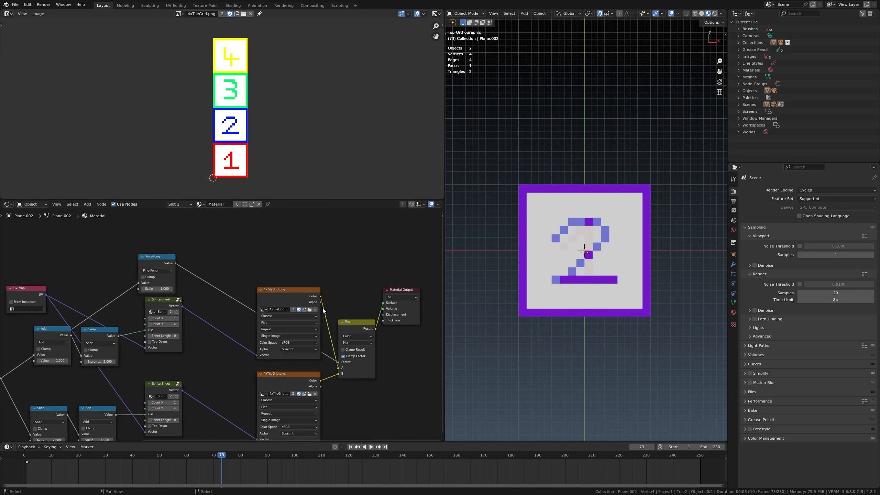
middle_drag(324, 309, 339, 256)
scroll(338, 256, up, 1)
scroll(189, 276, down, 5)
middle_drag(189, 277, 309, 291)
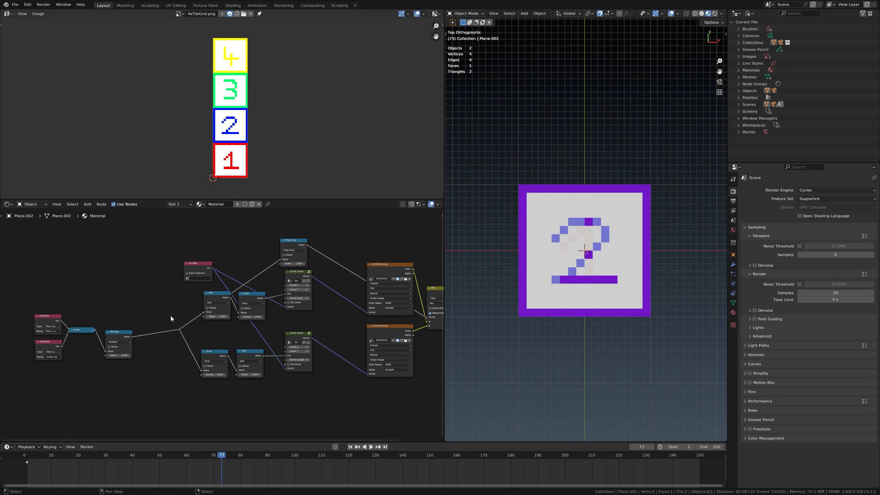
middle_drag(289, 338, 229, 336)
scroll(229, 335, up, 3)
key(b)
drag(109, 285, 273, 384)
key(g)
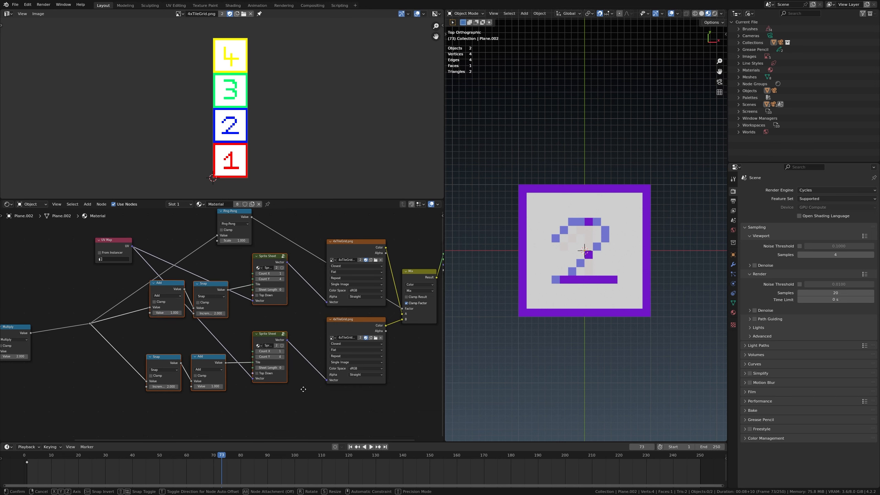
click(315, 391)
click(310, 230)
Shift Ping-Pong aside, add a Float Curve node after it, and connect the curve's output to the Mix Factor
middle_drag(283, 241, 294, 311)
scroll(294, 311, up, 4)
drag(212, 270, 185, 271)
click(305, 267)
middle_drag(305, 267, 253, 301)
drag(174, 312, 243, 270)
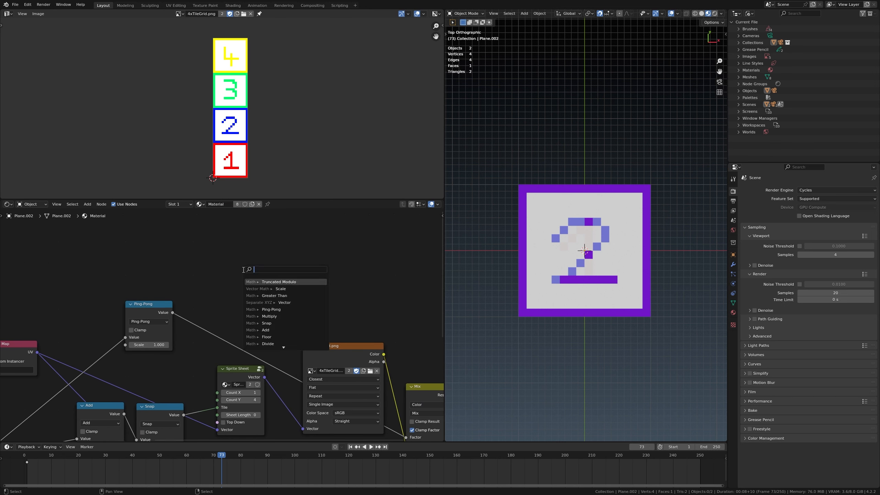
text(float)
key(Return)
click(194, 245)
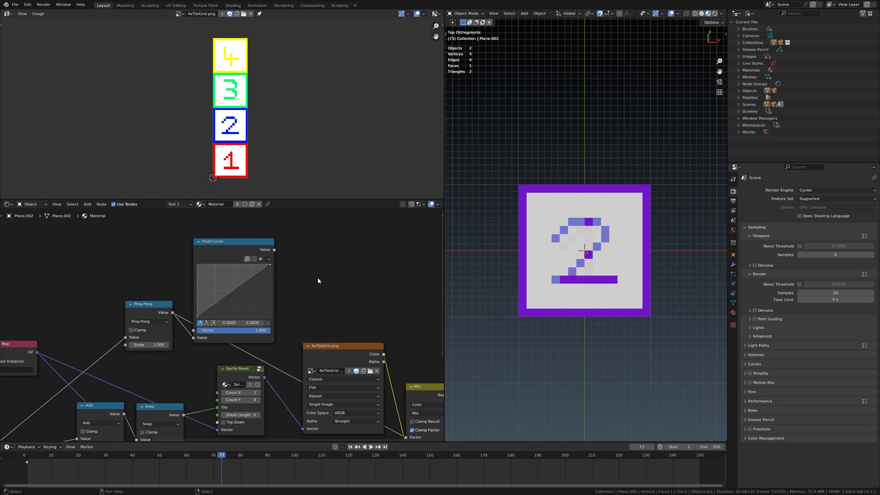
middle_drag(318, 278, 212, 263)
drag(168, 234, 300, 421)
click(219, 286)
Shape the Float Curve into an S-curve with points at 0.3181, 0.1500 and 0.7545, 0.8437
scroll(201, 279, up, 5)
middle_drag(201, 279, 293, 299)
scroll(162, 305, up, 3)
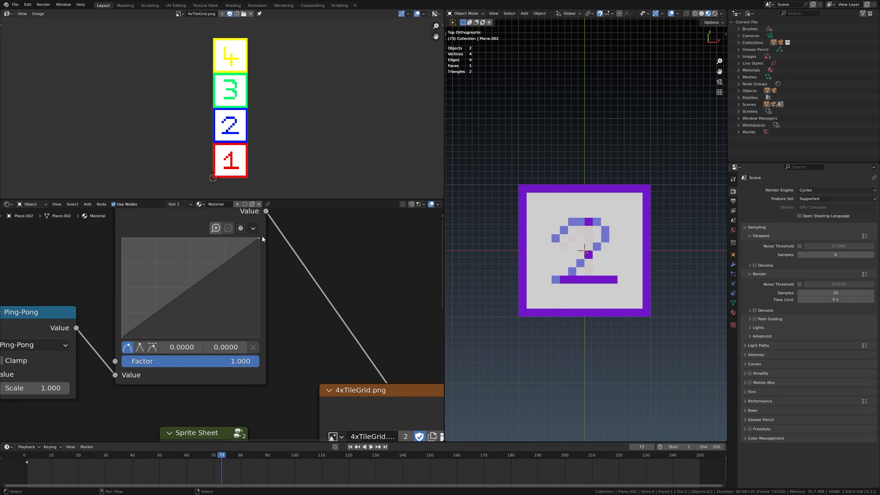
middle_drag(262, 237, 276, 234)
drag(180, 303, 181, 319)
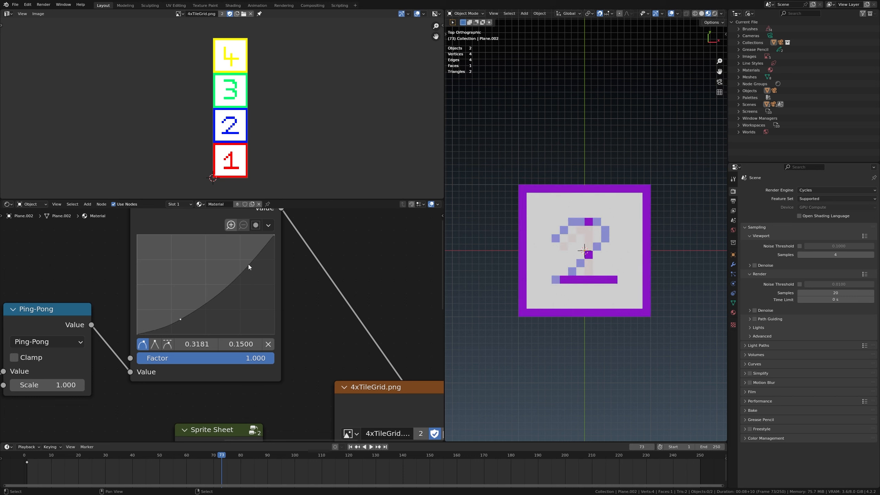
Play the animation from the first frame to check the eased blending between tiles
key(shift+Left)
key(space)
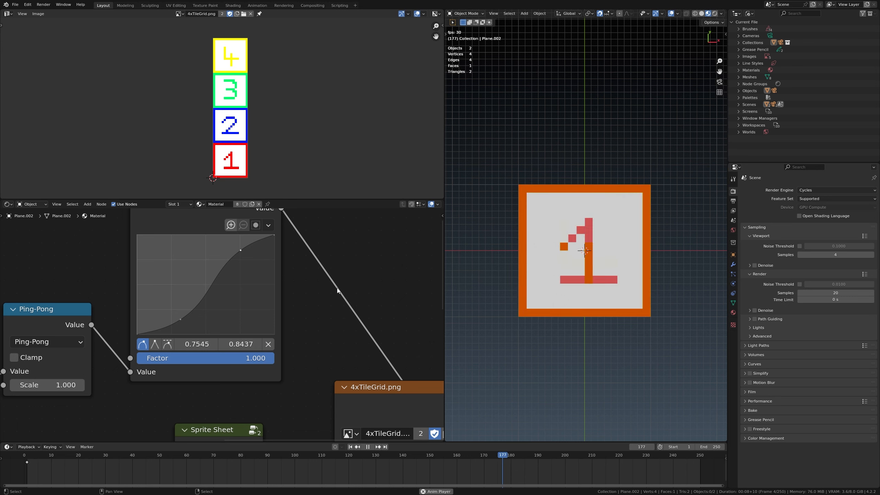
scroll(205, 342, down, 4)
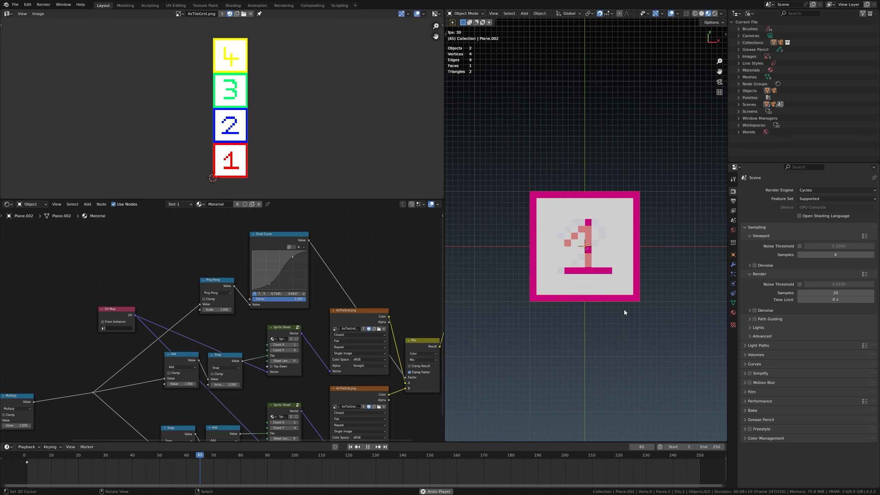
key(space)
Duplicate the plane and move the copy along X with snapping so it sits directly beside the original
right_click(590, 283)
key(shift+d)
right_click(613, 311)
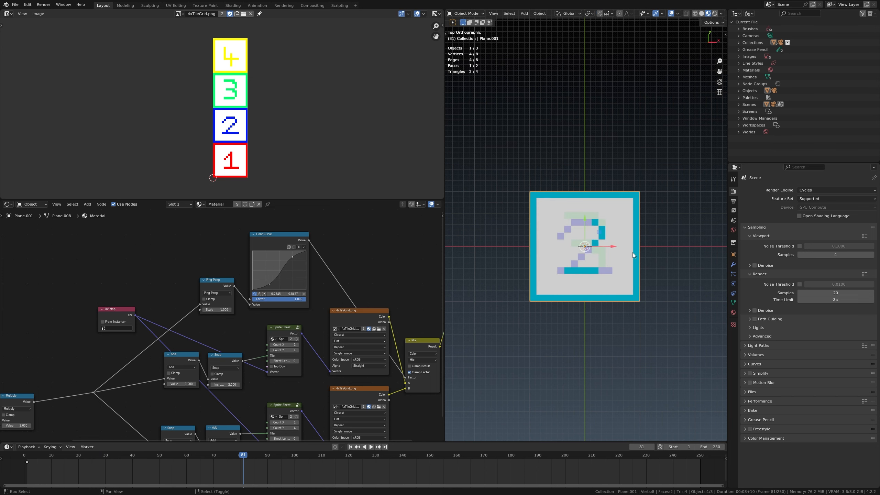
key(shift+Tab)
key(g)
key(x)
click(722, 254)
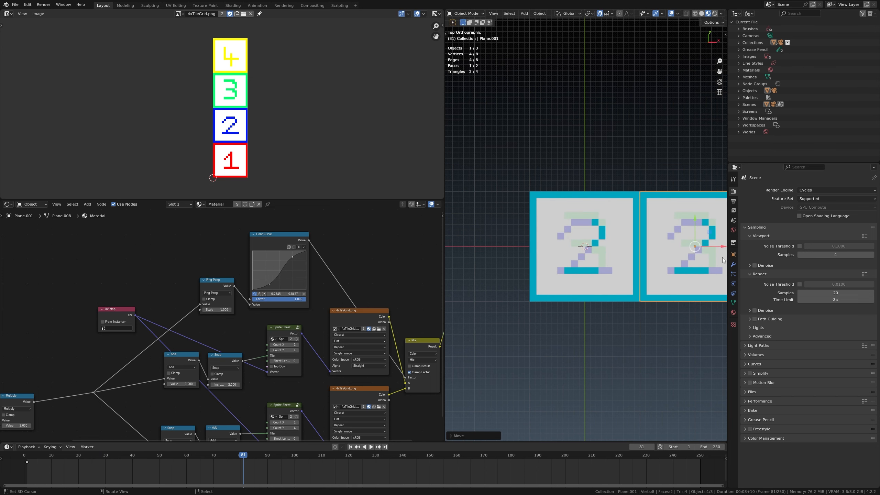
Duplicate both planes along Y to form a two-by-two grid and play the animation on it
scroll(600, 236, down, 2)
shift+right_click(601, 239)
key(shift+d)
key(y)
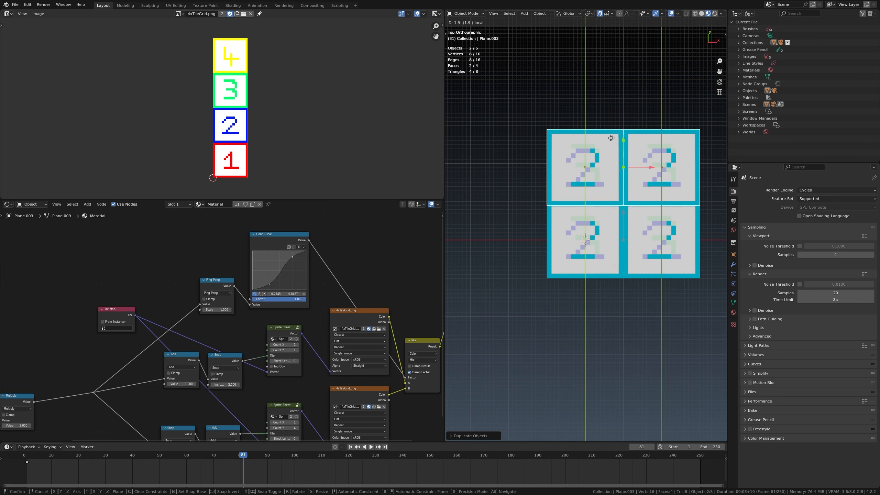
click(614, 132)
key(alt+a)
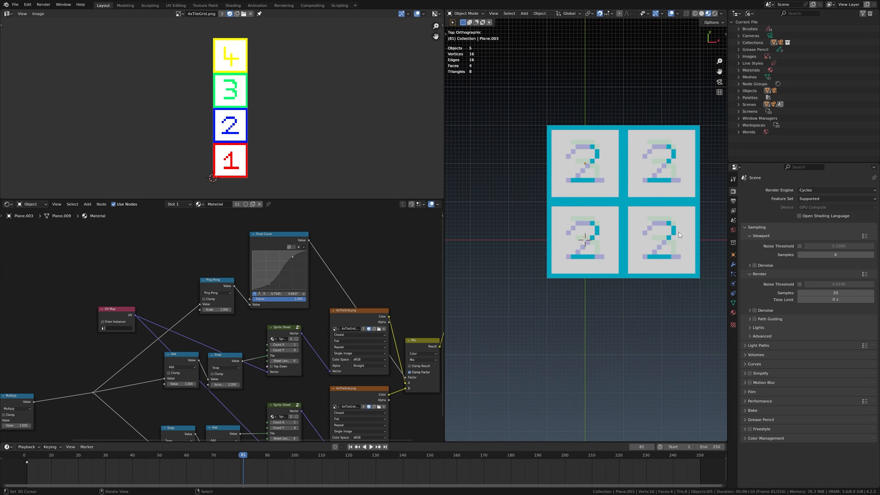
key(space)
key(space)
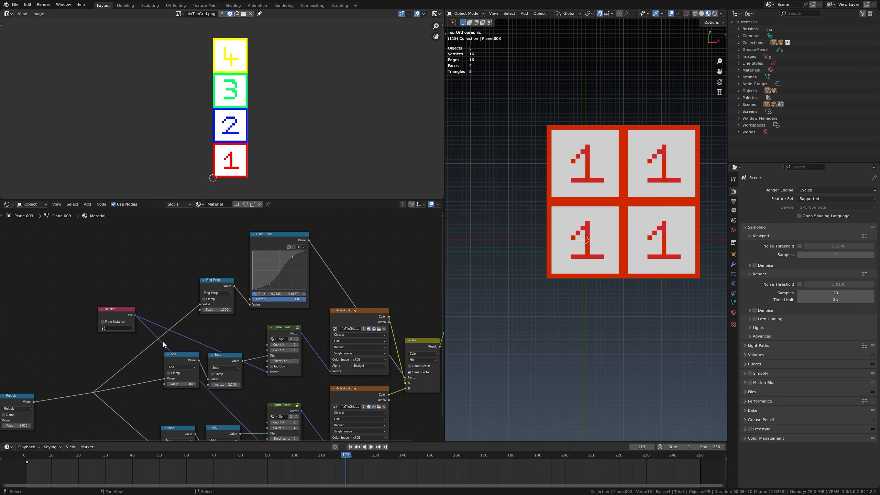
Move the Attribute, Divide and Multiply nodes left to make room before the reroute
scroll(227, 318, up, 3)
middle_drag(29, 388, 259, 314)
drag(92, 311, 298, 375)
key(g)
click(193, 355)
Add an Add math node after Multiply and connect its output to the reroute feeding both branches
drag(161, 313, 244, 342)
text(add)
key(Return)
click(227, 312)
key(alt+a)
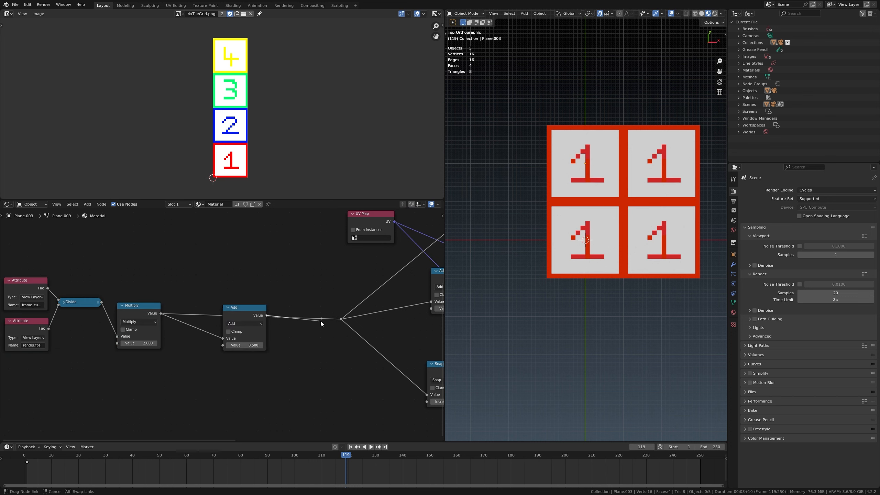
drag(320, 321, 335, 320)
Try varying the Add node's second value to offset the animation
scroll(277, 346, up, 4)
drag(253, 353, 288, 353)
right_click(253, 353)
Add an Object Info node and place it below the time Multiply node
middle_drag(118, 381, 207, 311)
scroll(207, 311, up, 4)
key(q)
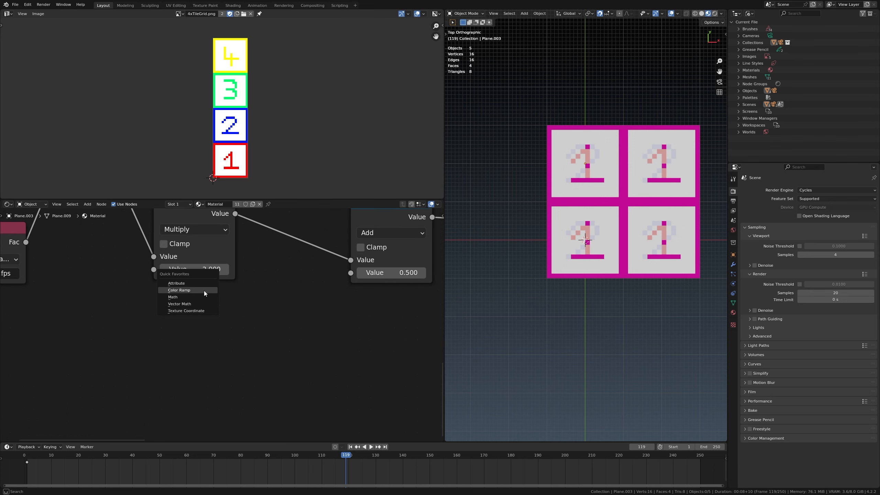
key(shift+a)
click(208, 319)
key(Return)
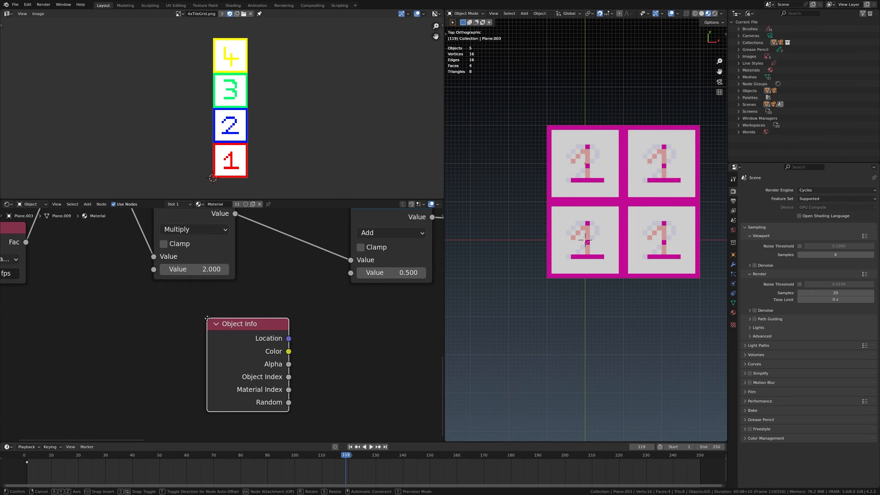
click(92, 296)
Add a Multiply math node fed by the Object Info node's Random output
drag(173, 380, 269, 366)
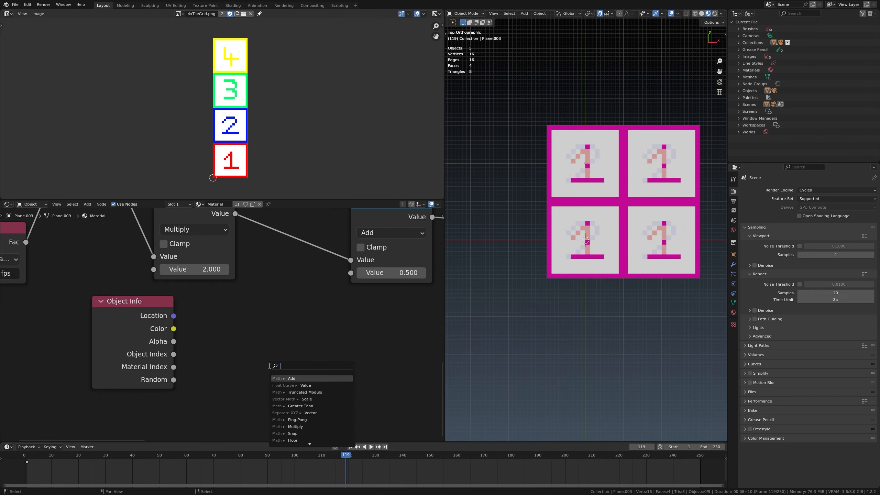
text(mul)
key(Return)
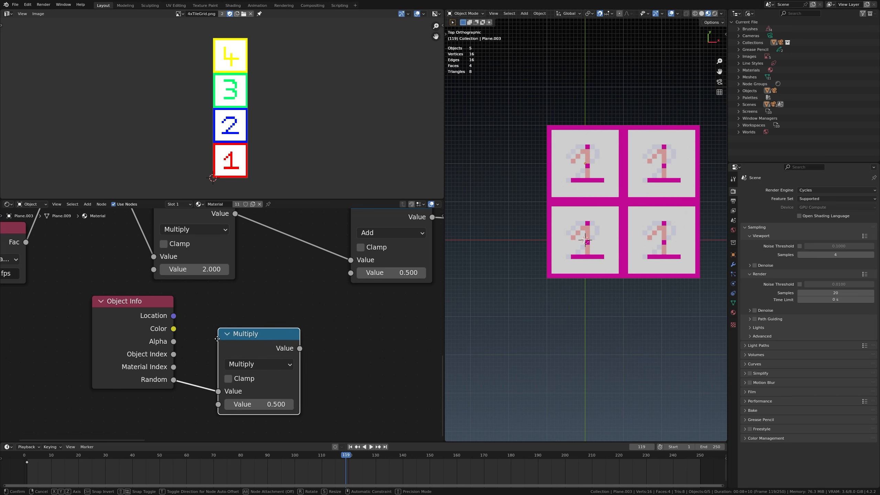
click(212, 329)
Hide the Object Info node's unused outputs and reposition it next to the new Multiply node
click(120, 357)
key(ctrl+h)
drag(142, 312, 158, 330)
click(241, 300)
click(254, 394)
click(256, 355)
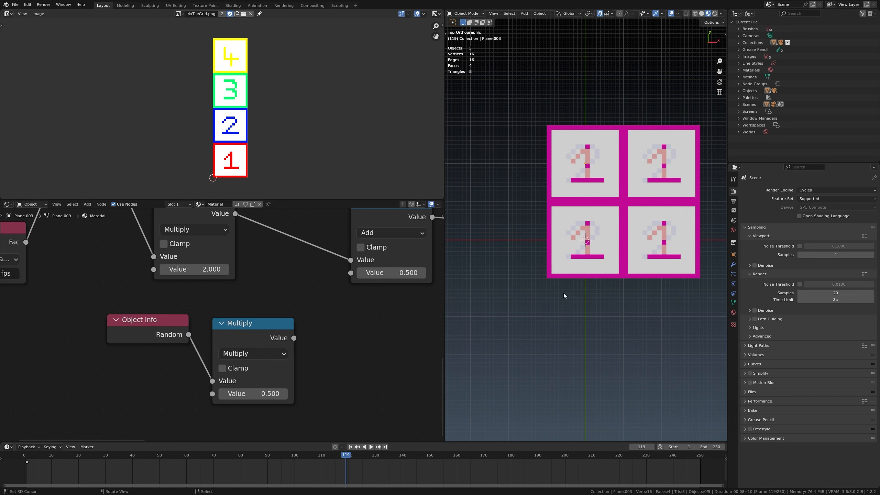
scroll(331, 364, up, 2)
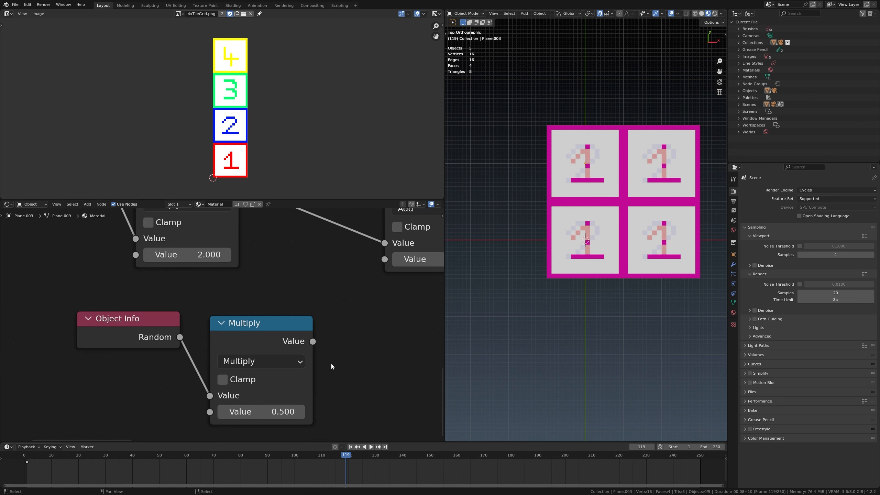
Set the random Multiply node's second value to 100 and move it together with Object Info to the left
click(238, 403)
text(100)
key(Return)
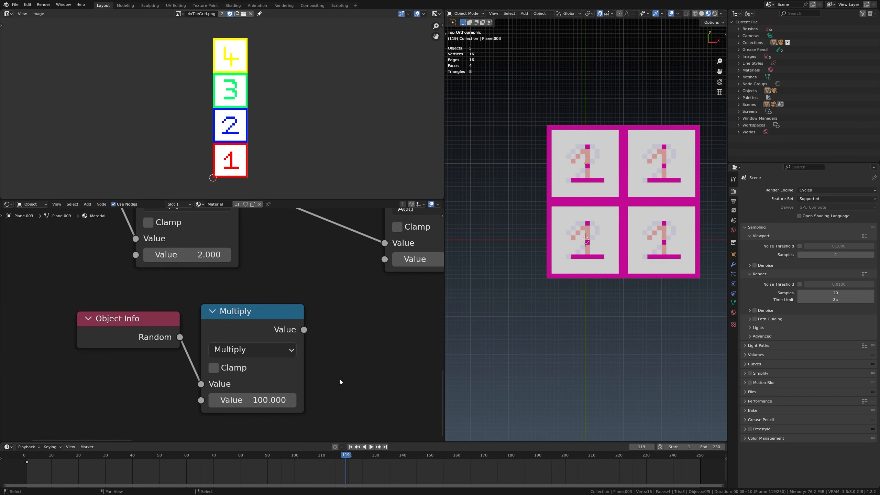
scroll(341, 380, down, 2)
key(b)
drag(181, 335, 279, 349)
key(g)
click(229, 353)
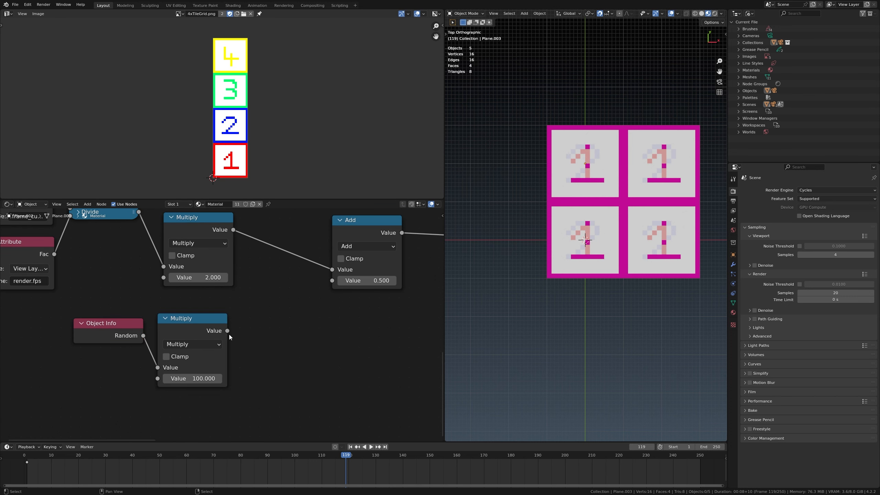
Add a collapsed Floor node after the random Multiply and connect it to the Add node's second value
drag(228, 332, 262, 338)
text(floor)
key(Return)
click(262, 339)
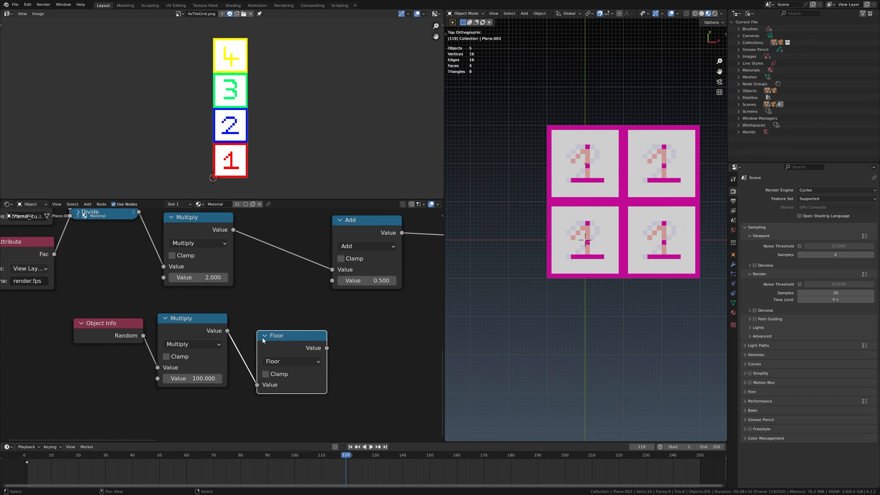
key(h)
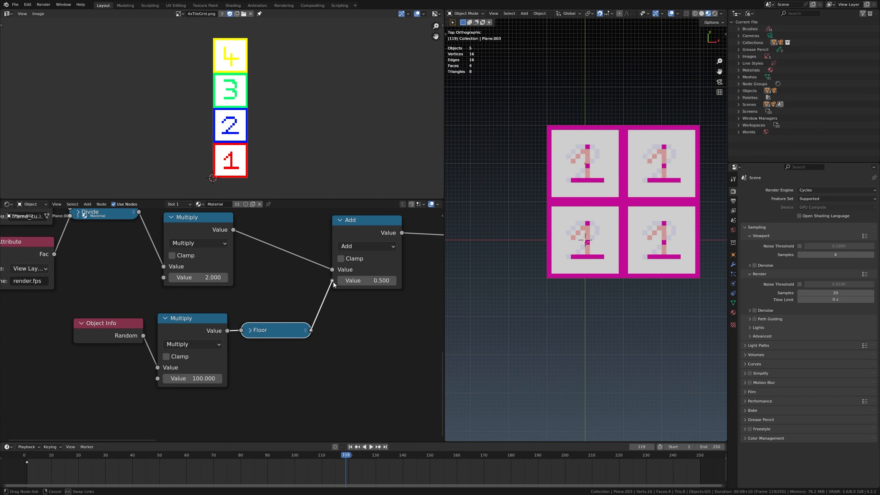
drag(333, 283, 333, 283)
click(344, 308)
Play the animation and examine the random frame offsets across the four planes
scroll(610, 222, up, 2)
shift+middle_drag(615, 216, 555, 278)
key(space)
scroll(554, 278, down, 4)
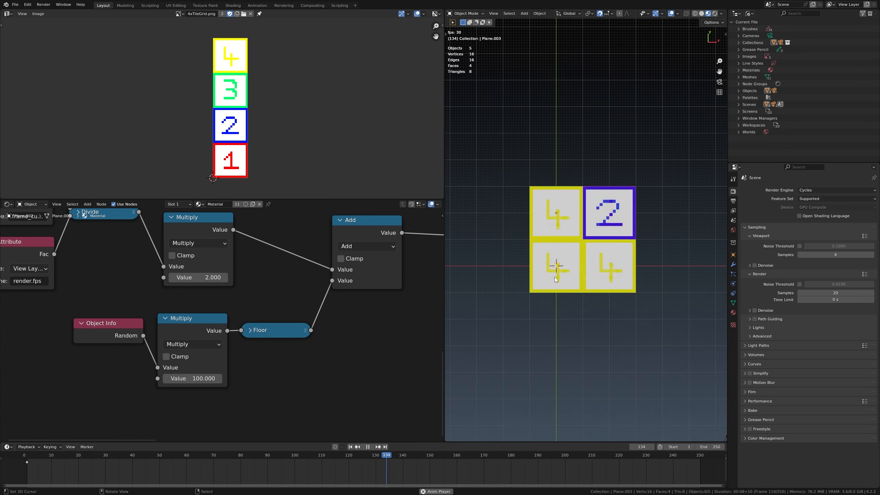
scroll(555, 280, up, 1)
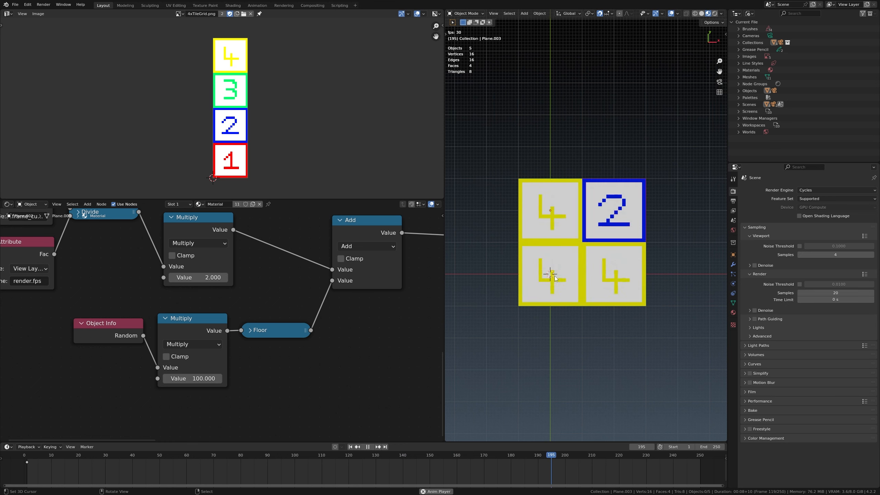
key(space)
key(space)
key(space)
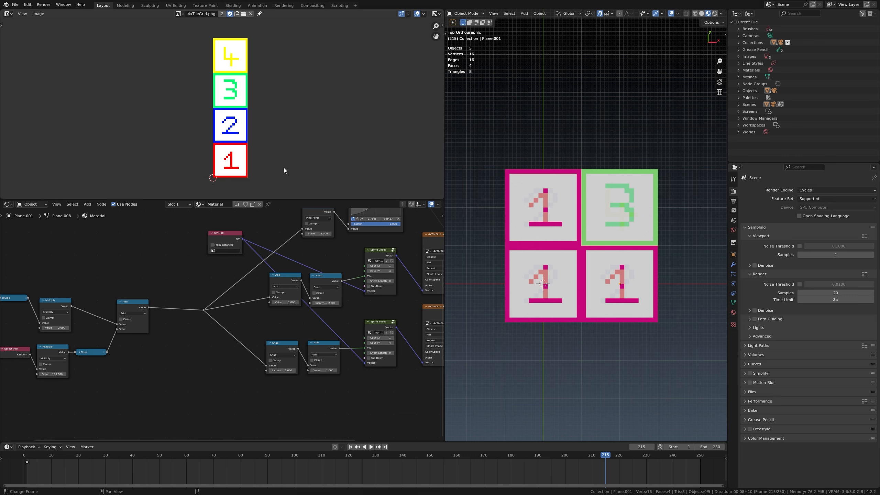
Collapse the Add node that combines the time and random offset, and briefly play the animation
scroll(173, 262, up, 1)
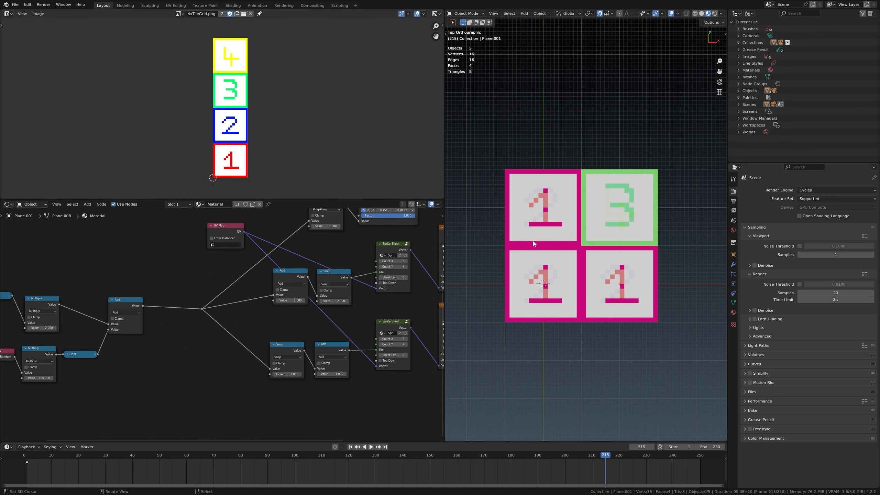
middle_drag(104, 309, 304, 298)
scroll(341, 304, up, 4)
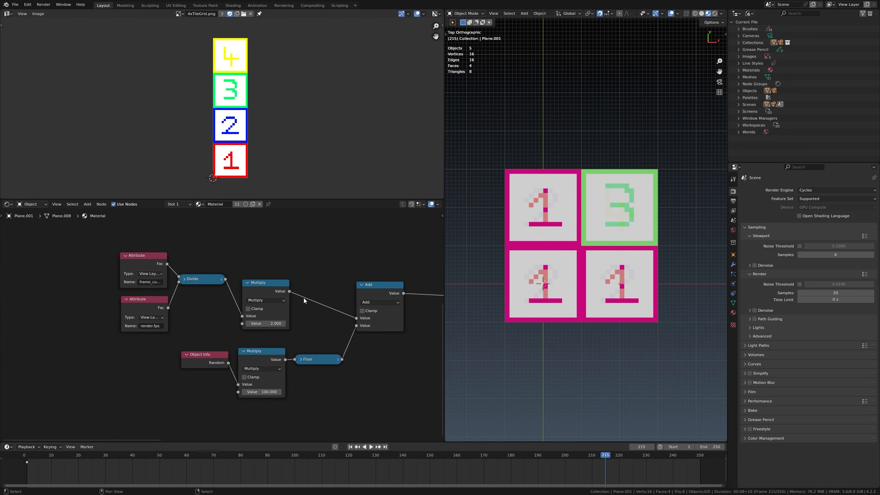
click(362, 285)
key(space)
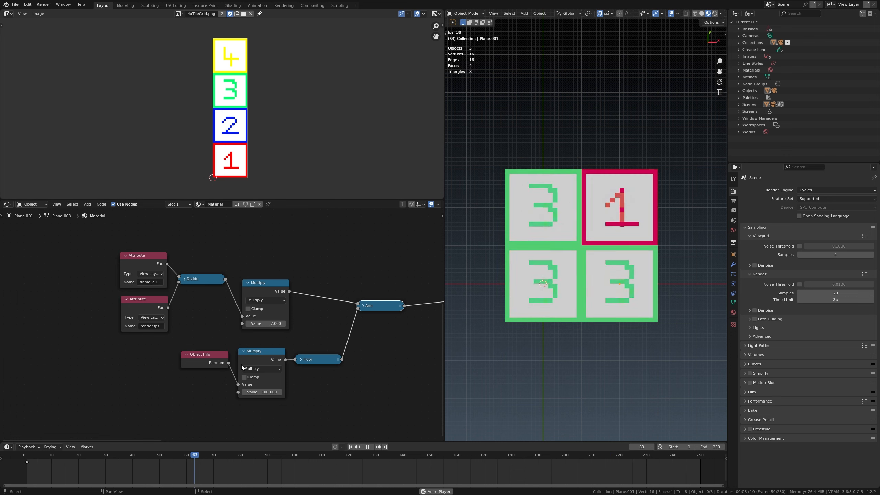
key(space)
Move the two Attribute nodes, Divide and the time Multiply node left to make room before the Add node
middle_drag(268, 254, 282, 256)
drag(119, 277, 324, 327)
key(g)
right_click(304, 328)
key(alt+a)
key(b)
drag(133, 277, 310, 318)
key(g)
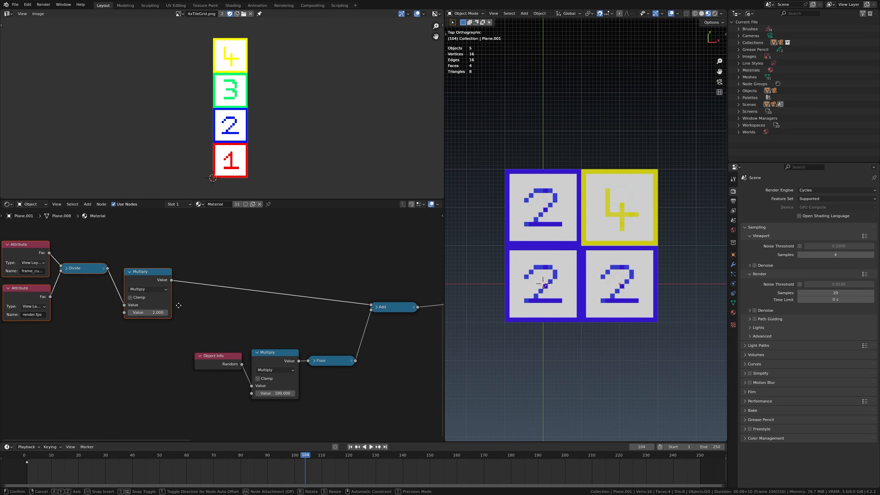
click(174, 315)
Duplicate the collapsed Add node and insert the copy on the link between the time Multiply and the existing Add
click(397, 308)
key(shift+d)
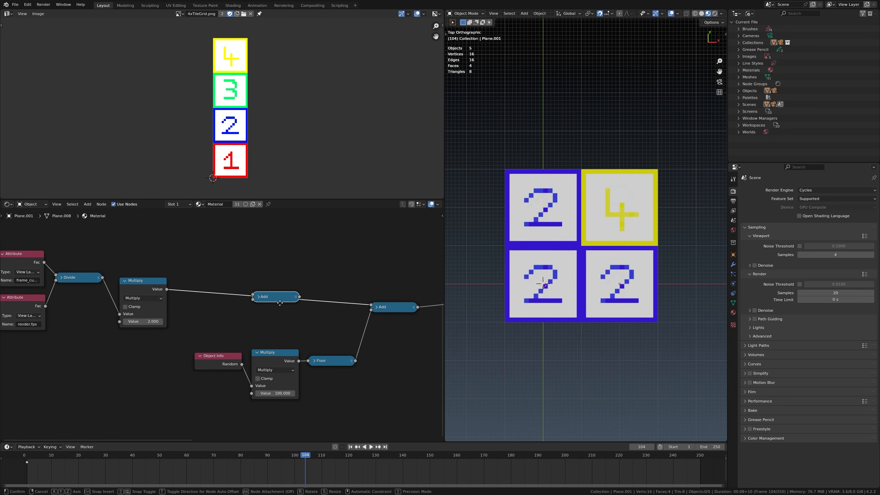
click(279, 301)
Move the random Object Info, Multiply and Floor nodes up and right, beneath the existing Add node
middle_drag(283, 321, 274, 296)
drag(222, 317, 344, 376)
key(g)
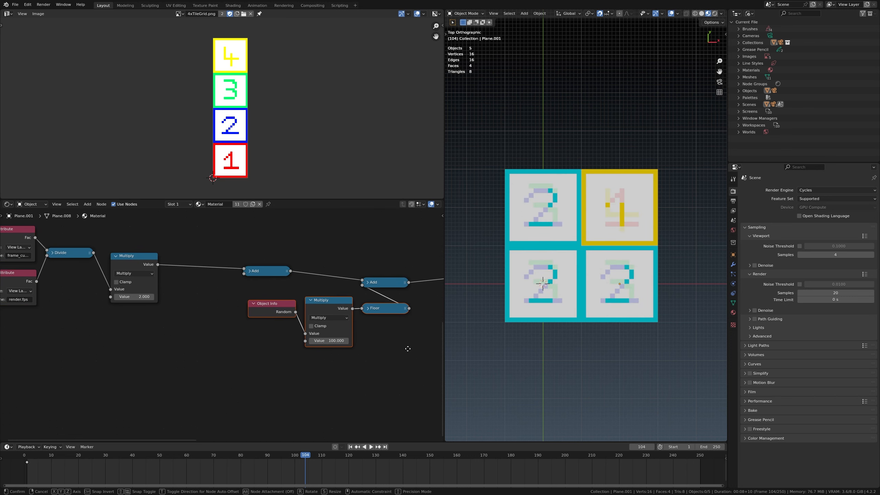
click(410, 347)
Duplicate the Object Info node and place the copy below the time Multiply node
click(272, 308)
key(shift+d)
click(123, 333)
middle_drag(203, 327, 265, 345)
click(264, 321)
Add a White Noise Texture node driven through its W input by the duplicated Object Info's Random output
scroll(347, 291, up, 3)
middle_drag(371, 318, 442, 318)
drag(215, 360, 297, 355)
text(whiten)
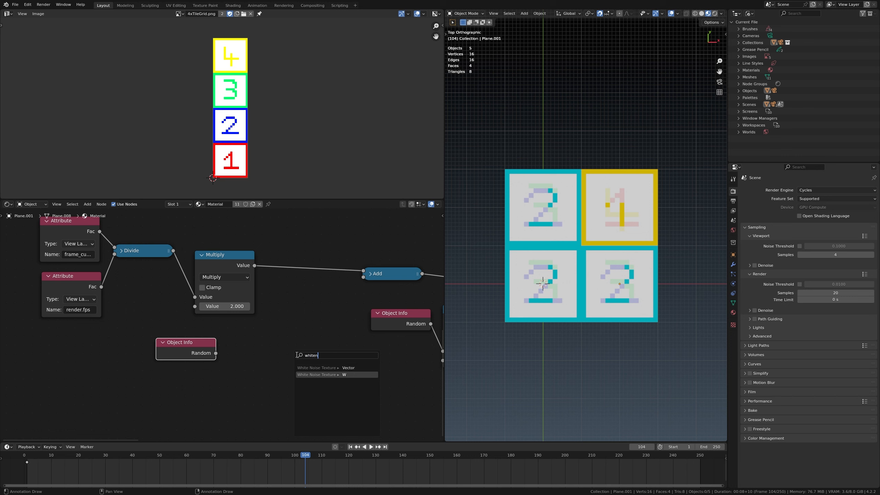
click(343, 375)
click(274, 336)
scroll(275, 361, up, 2)
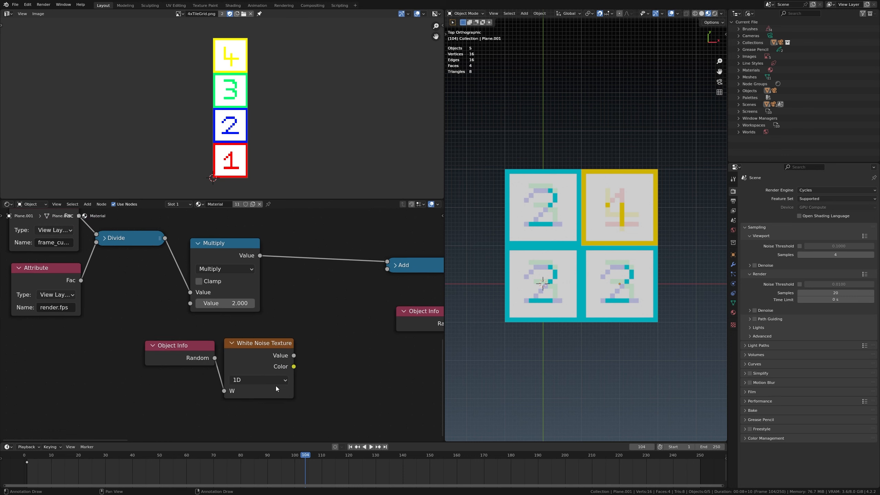
Arrange the duplicated Object Info and the White Noise Texture side by side below the time Multiply node
scroll(243, 341, up, 1)
drag(198, 350, 168, 347)
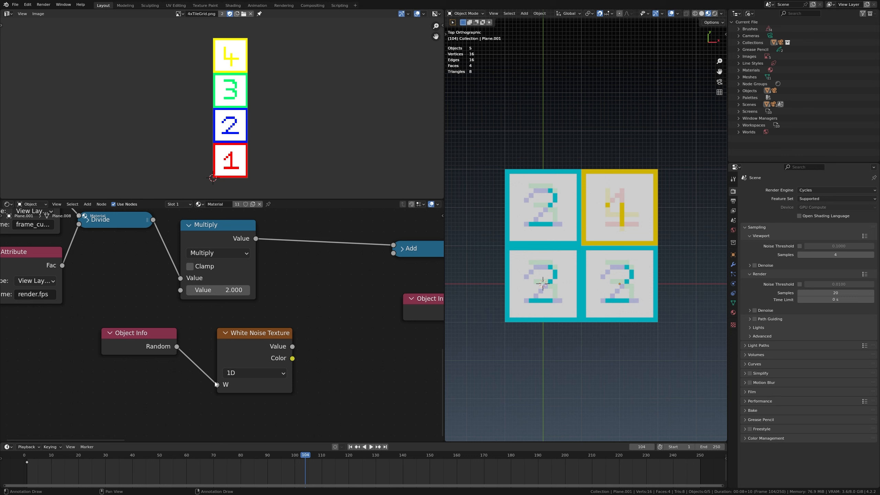
middle_drag(253, 357, 223, 362)
drag(223, 362, 199, 359)
drag(140, 352, 139, 349)
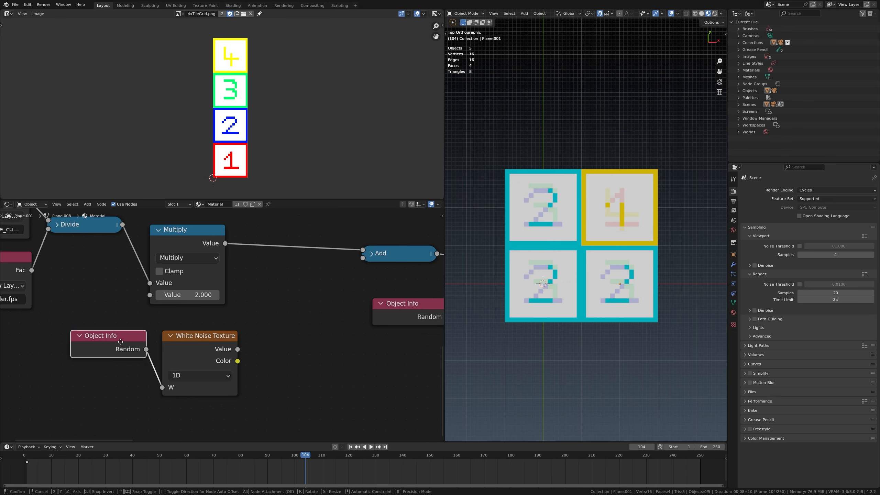
click(126, 328)
middle_drag(249, 364, 225, 361)
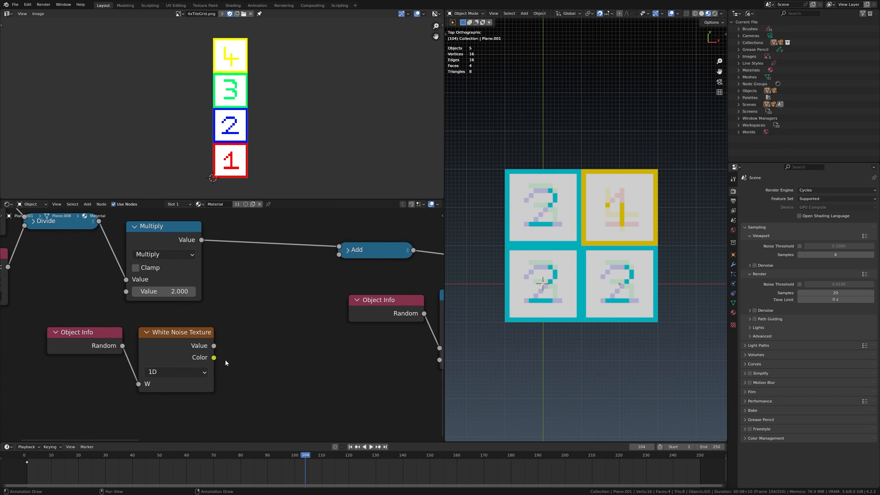
Connect the White Noise Texture's Value to the new Add node's second value and play the animation
click(388, 304)
scroll(335, 284, down, 1)
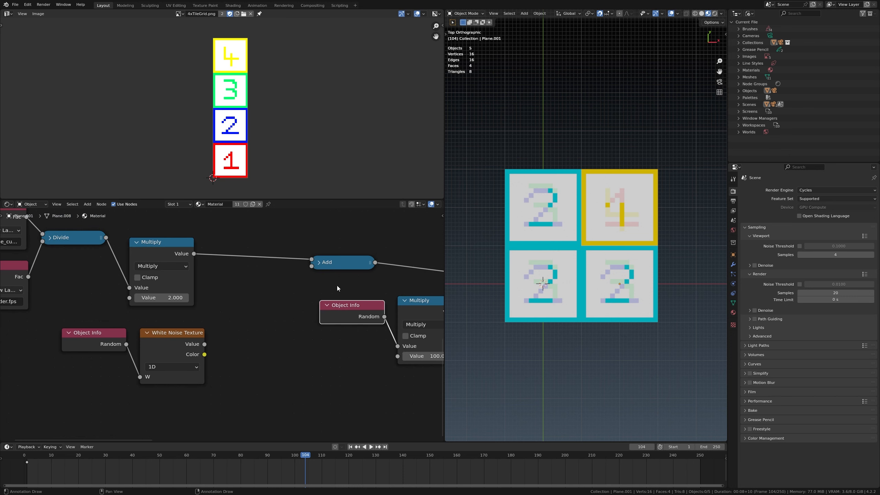
scroll(231, 343, up, 1)
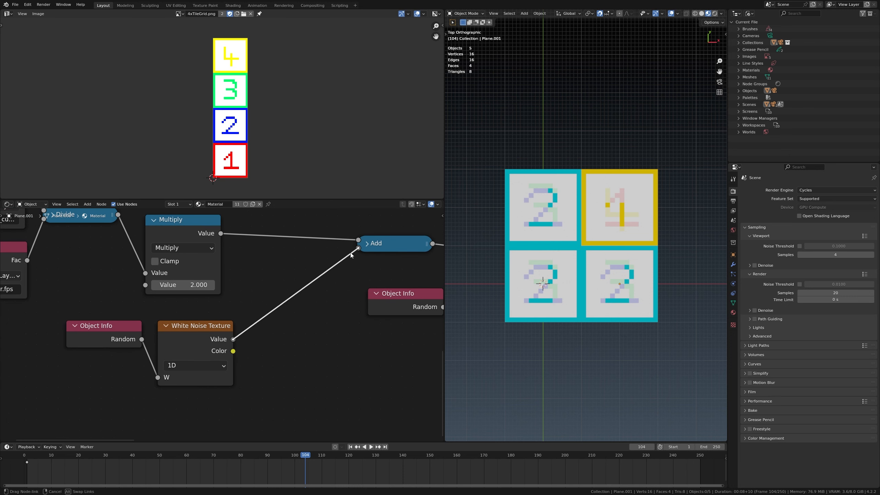
drag(351, 256, 352, 255)
key(space)
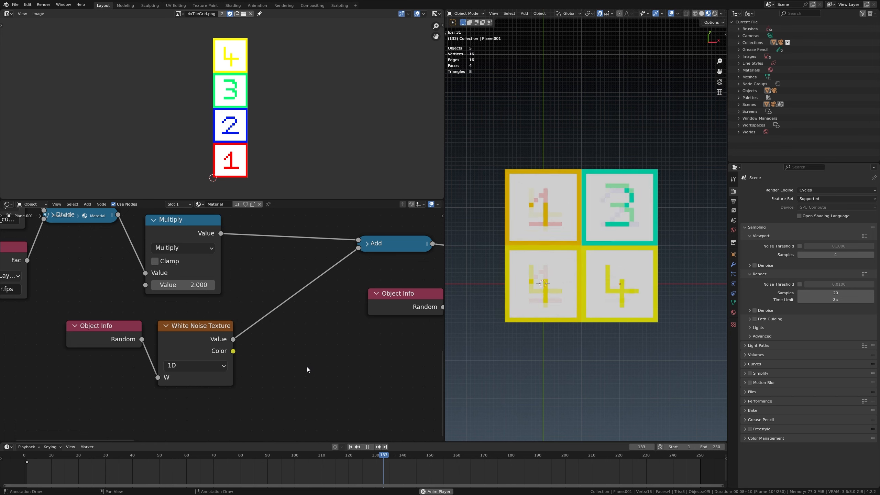
scroll(307, 366, down, 2)
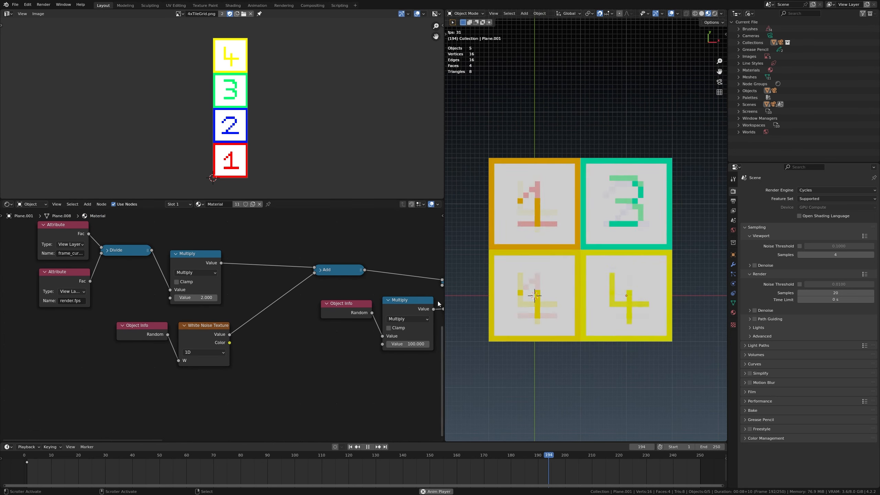
Move the time nodes, duplicated Object Info and White Noise Texture closer to the new Add, and stop playback
scroll(246, 285, down, 2)
key(b)
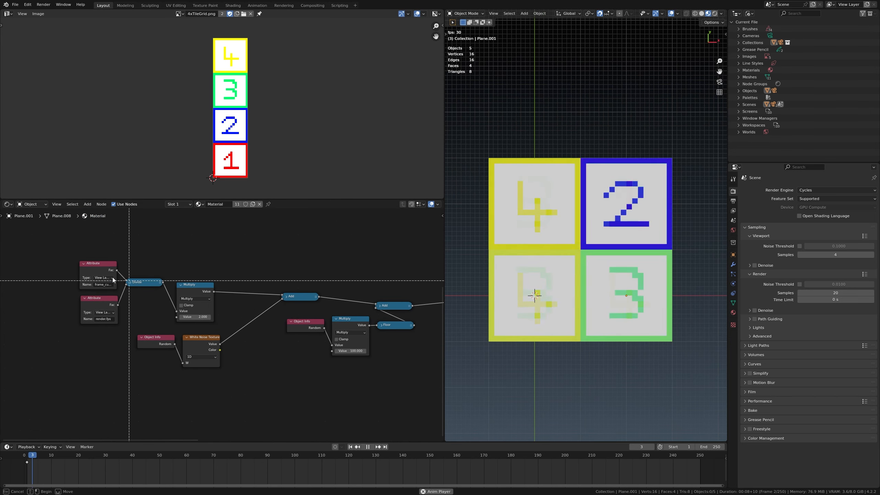
drag(68, 258, 239, 378)
key(g)
click(280, 370)
scroll(269, 336, down, 3)
key(space)
Switch both Image Texture nodes from the numbered tile grid to sculk.png
middle_drag(371, 301, 140, 323)
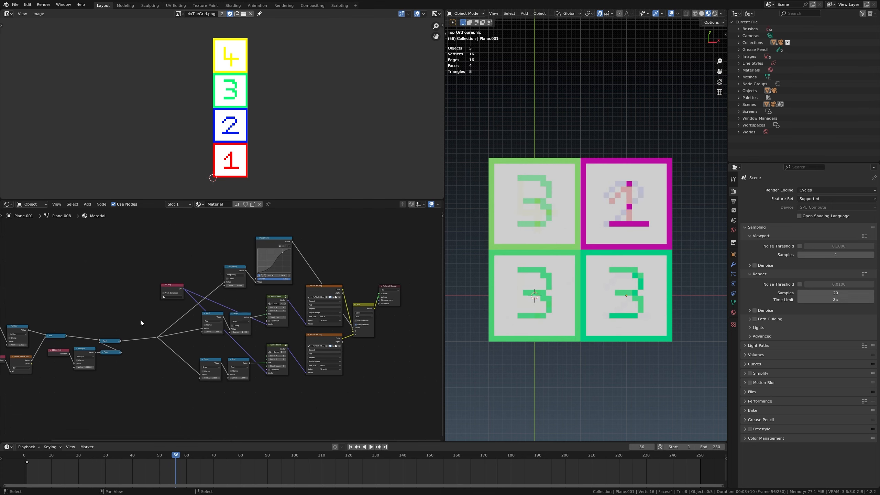
scroll(290, 308, up, 5)
click(234, 274)
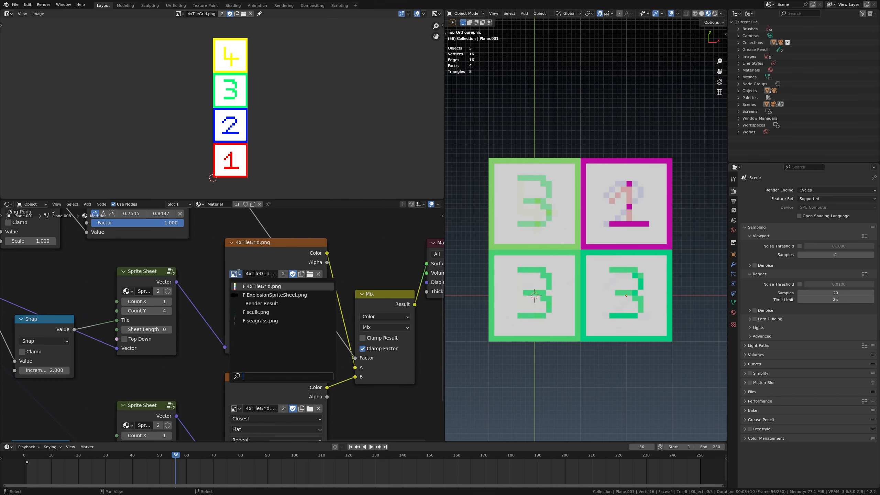
click(255, 313)
scroll(253, 308, down, 4)
middle_drag(270, 323, 264, 278)
scroll(226, 334, up, 2)
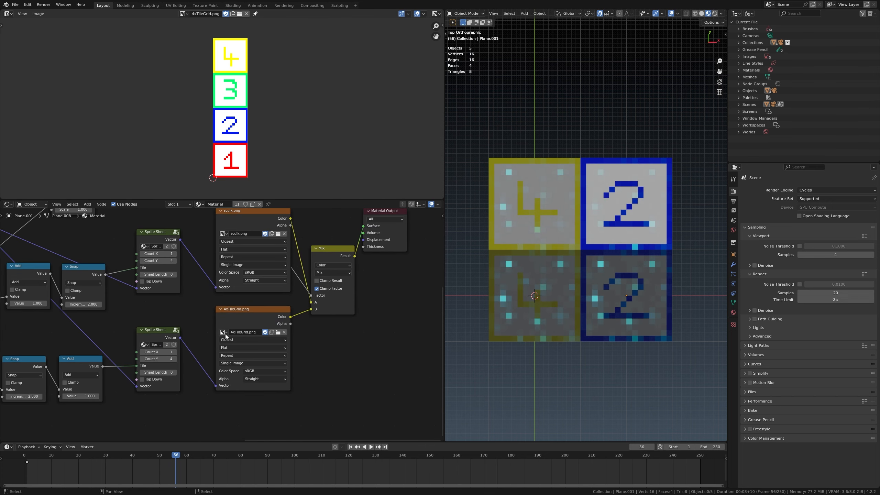
click(224, 333)
click(233, 360)
Play the animation and examine the blended sculk texture across the four planes
key(space)
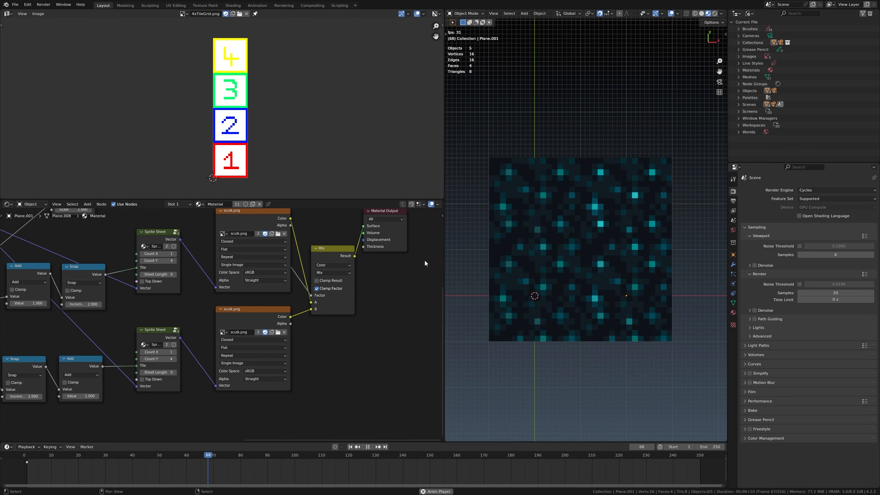
scroll(532, 314, up, 1)
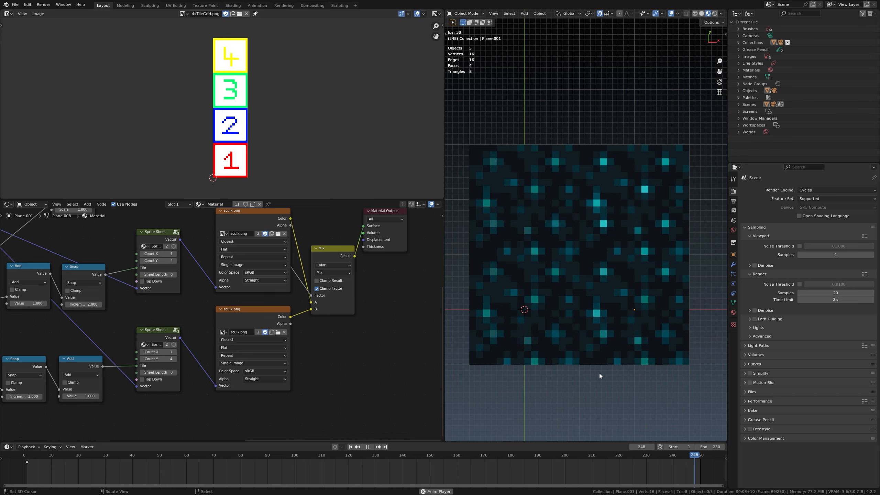
click(561, 200)
click(546, 297)
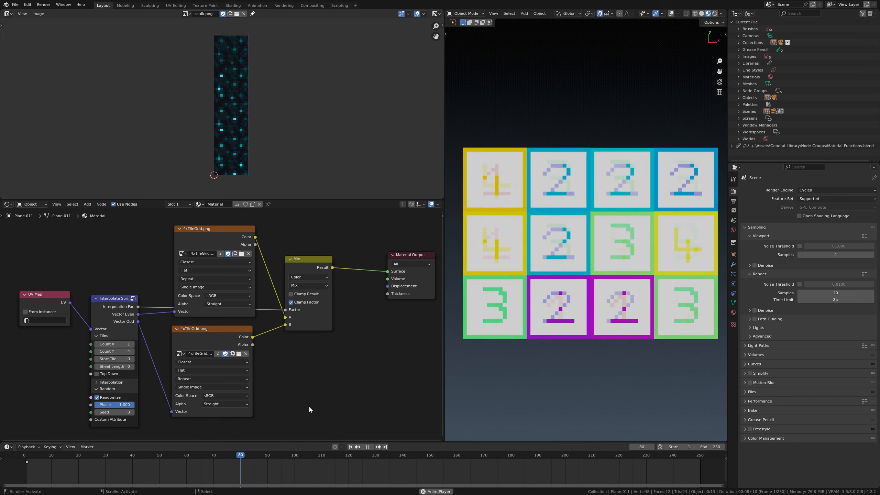
Set both Image Texture nodes to sculk.png in the material driven by the Interpolate Sprite node group
click(182, 254)
click(190, 287)
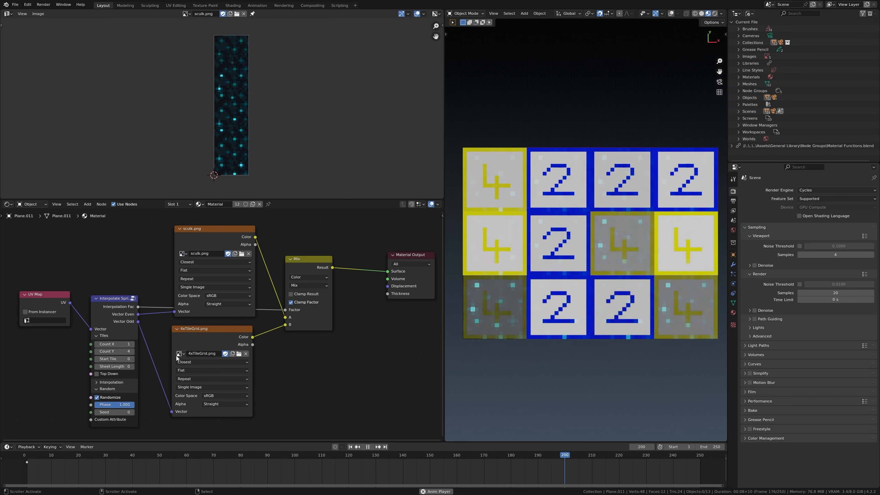
click(179, 353)
click(189, 387)
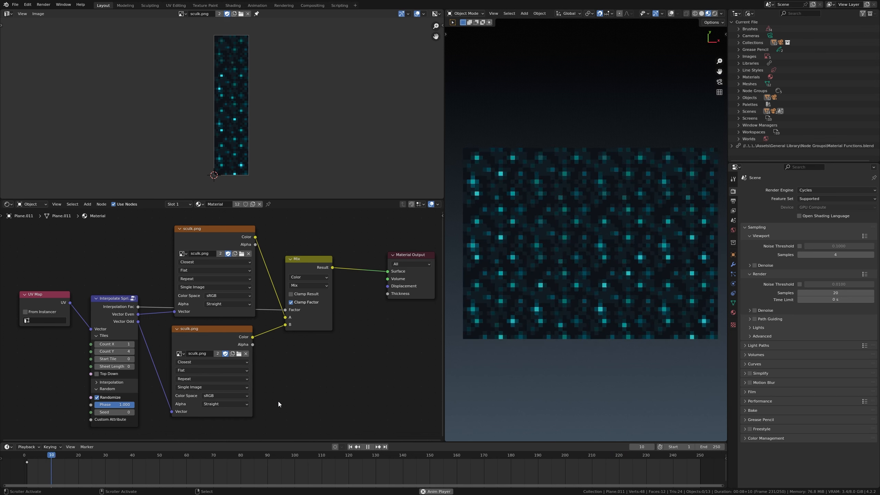